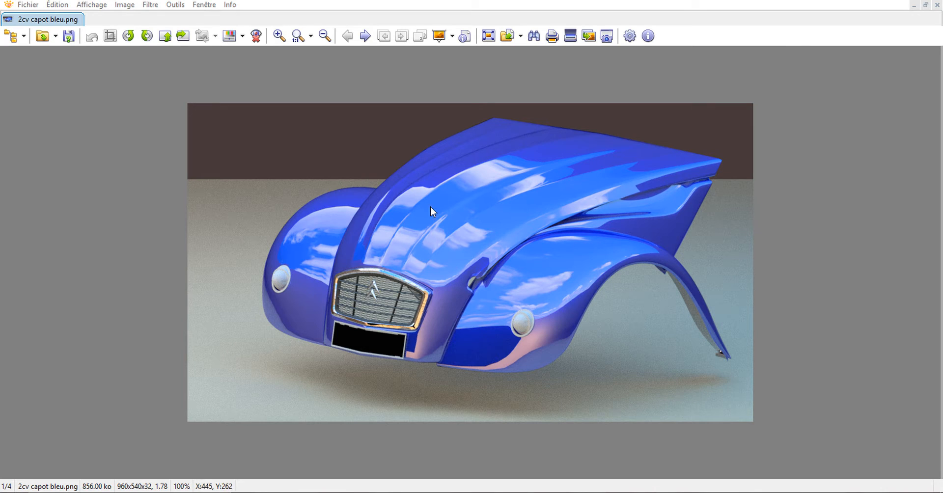
# - Compare the rendered 2CV hood images in blue, yellow and Charleston red, along with the metallic paint render
pyautogui.click(364, 37)
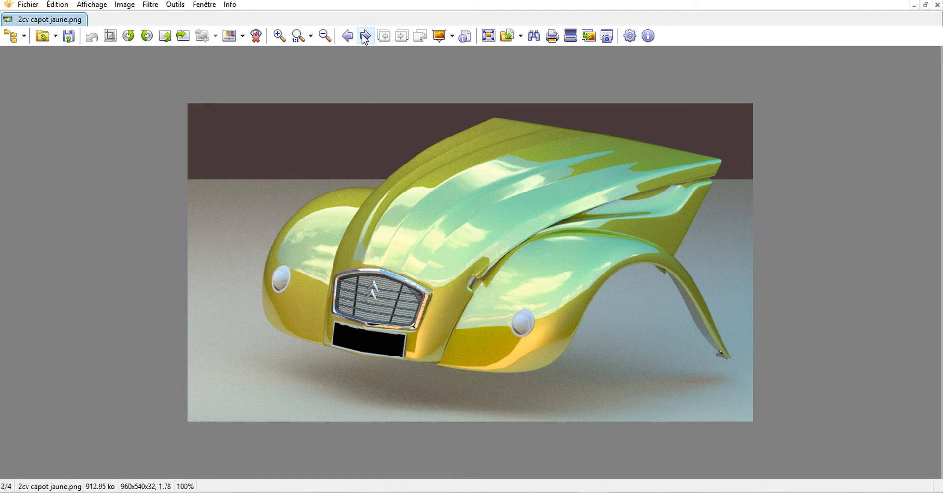
pyautogui.click(364, 37)
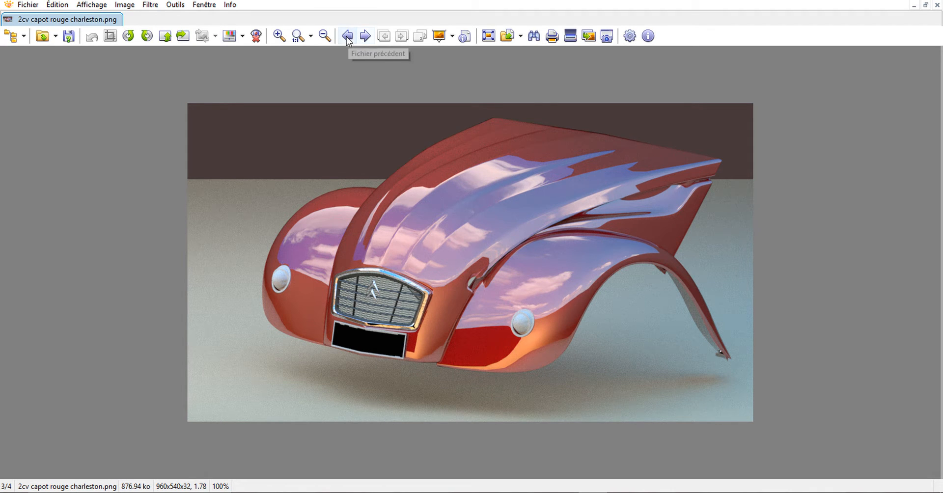
pyautogui.click(347, 37)
pyautogui.click(347, 38)
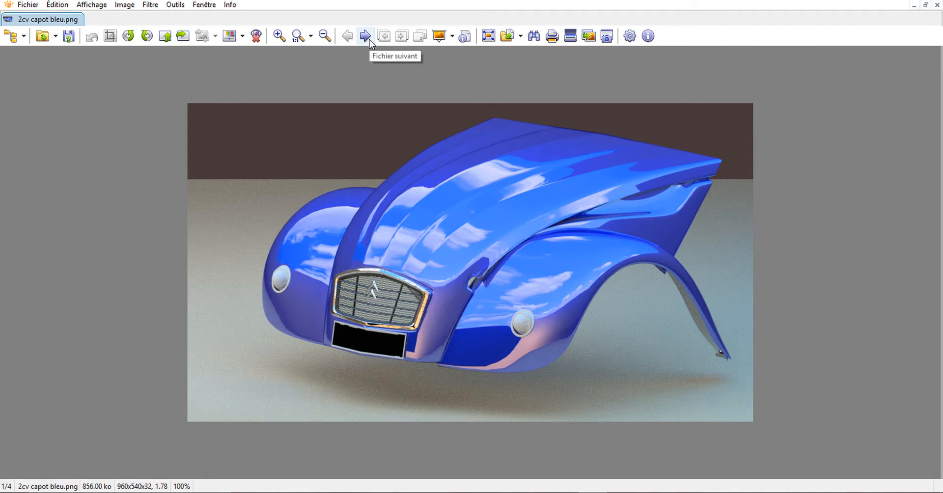
pyautogui.click(364, 36)
pyautogui.click(364, 36)
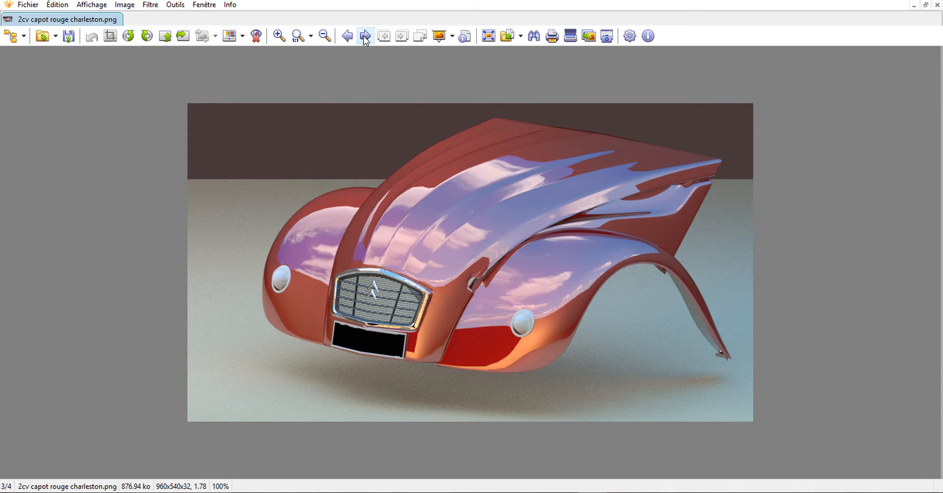
pyautogui.click(364, 36)
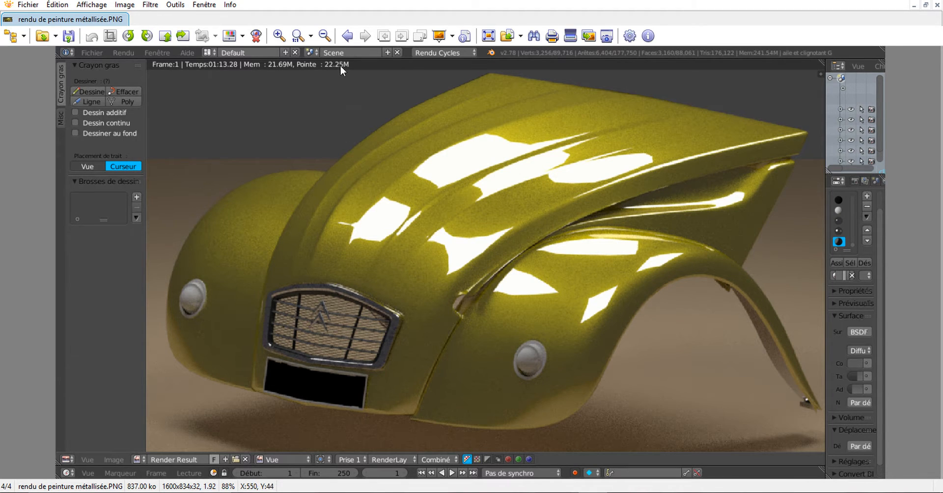
pyautogui.click(347, 36)
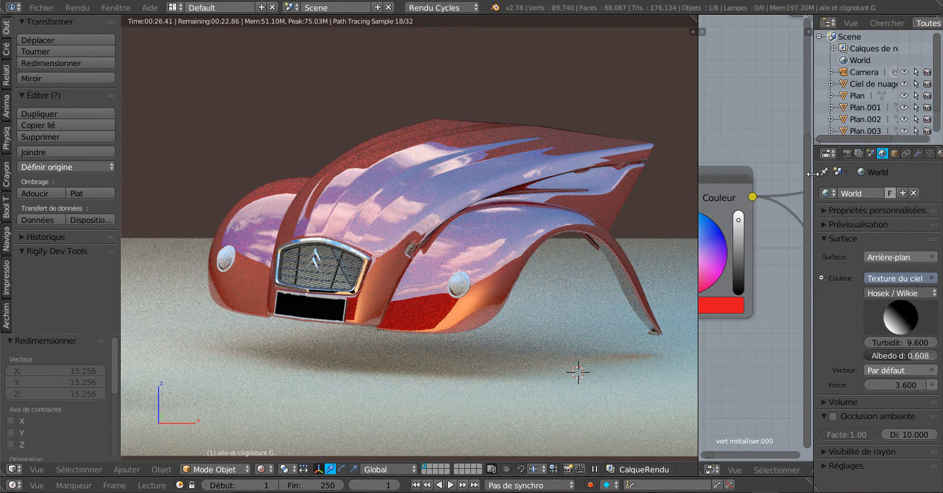
# - Switch to Blender and examine the whole scene, with the cloud plane placed above the ground plane
pyautogui.moveTo(813, 173); pyautogui.dragTo(671, 145)
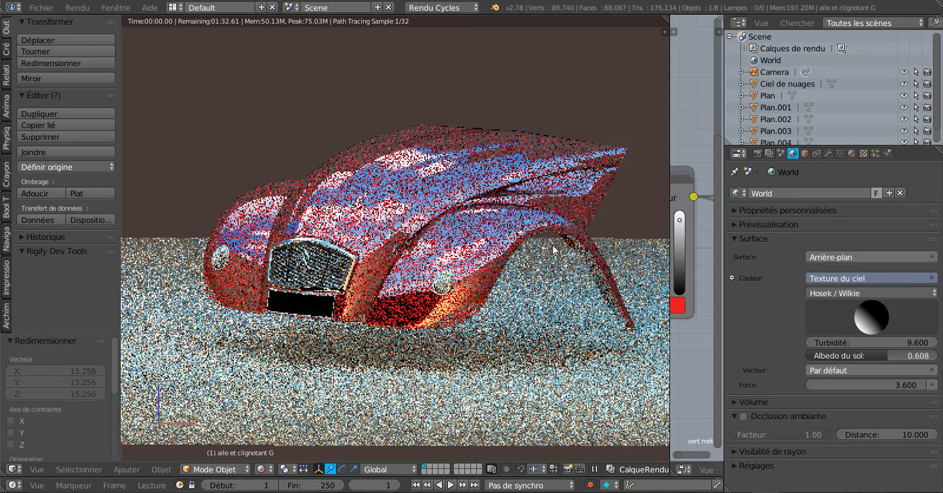
pyautogui.scroll(-4, 553, 246)
pyautogui.moveTo(554, 246)
pyautogui.mouseDown(button='middle')
pyautogui.moveTo(526, 250)
pyautogui.moveTo(548, 239)
pyautogui.mouseUp(button='middle')
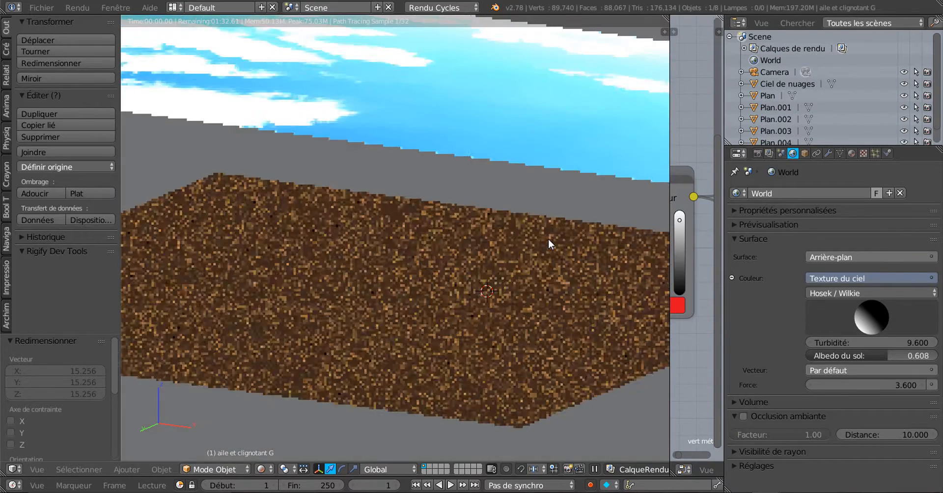
pyautogui.scroll(-6, 548, 239)
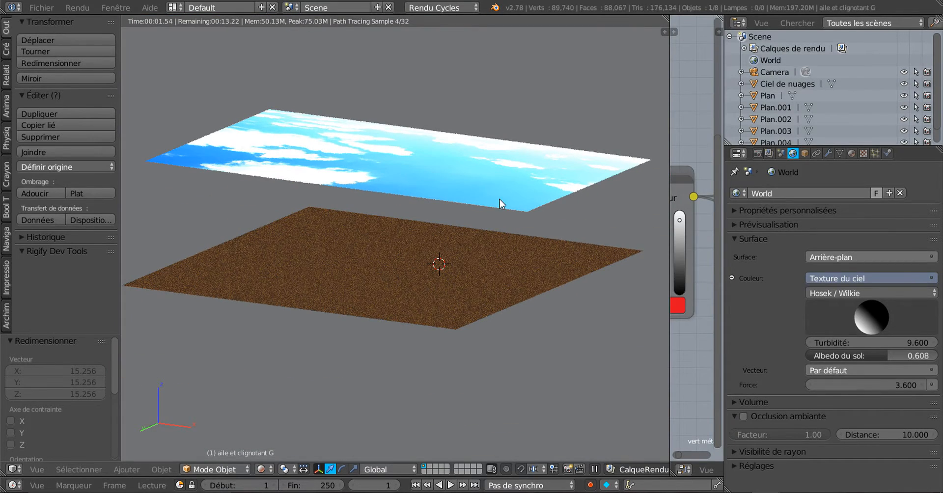
# - Select the Ciel de nuages plane and choose Émission as the surface shader of its material
pyautogui.click(159, 470)
pyautogui.moveTo(137, 469)
pyautogui.click(853, 153)
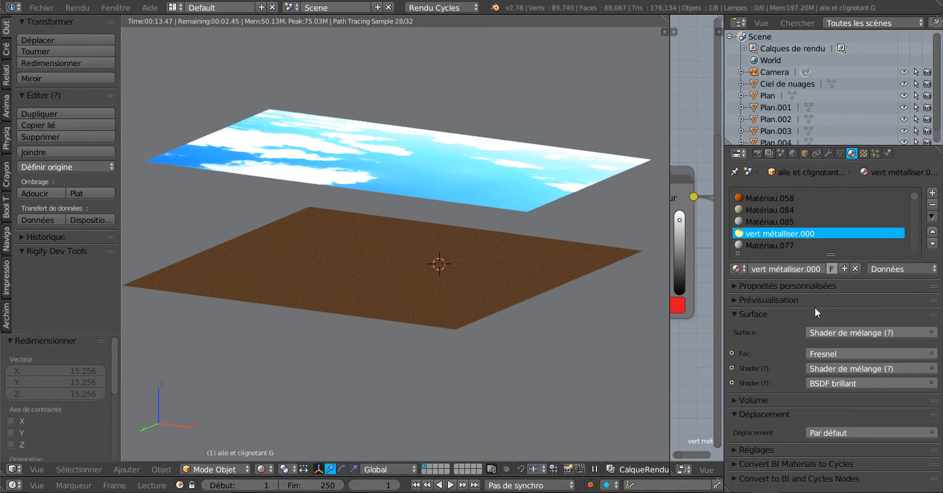
pyautogui.rightClick(535, 170)
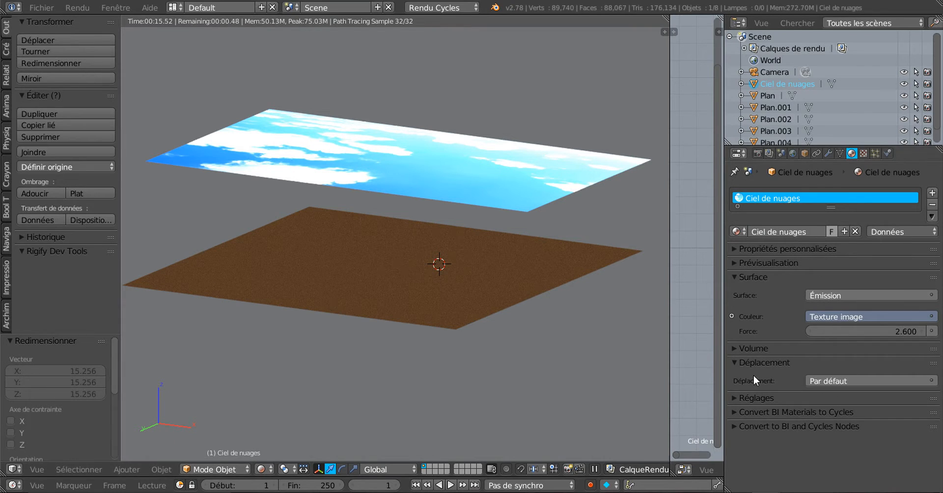
pyautogui.click(810, 296)
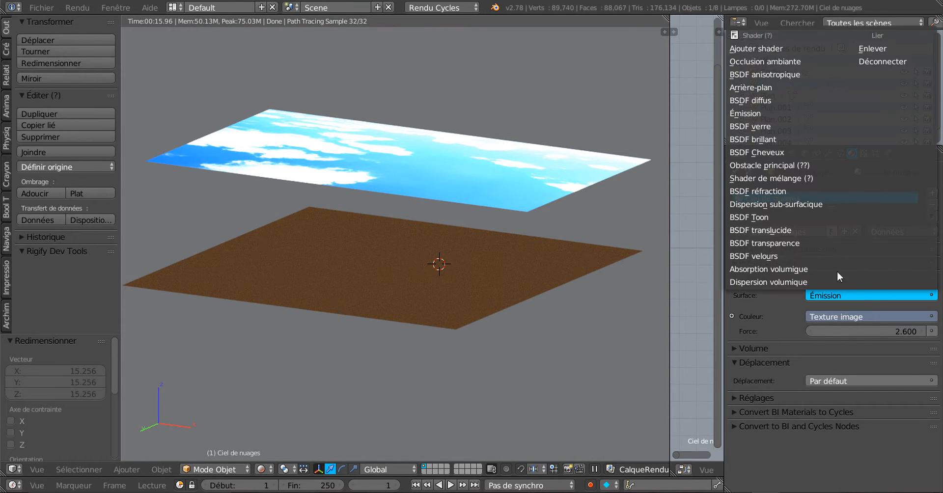
pyautogui.click(745, 113)
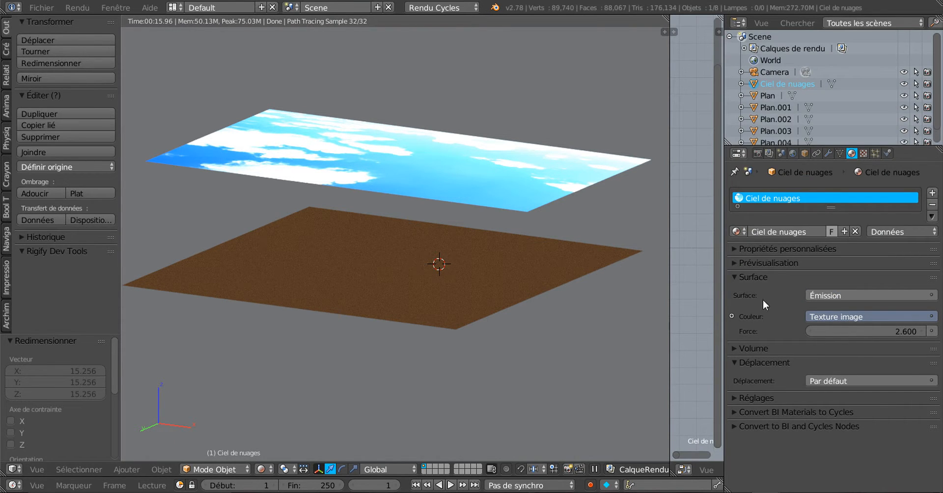
# - Enlarge the node editor and select the car body to show the nodes of its vert métalliser.000 material
pyautogui.scroll(6, 477, 376)
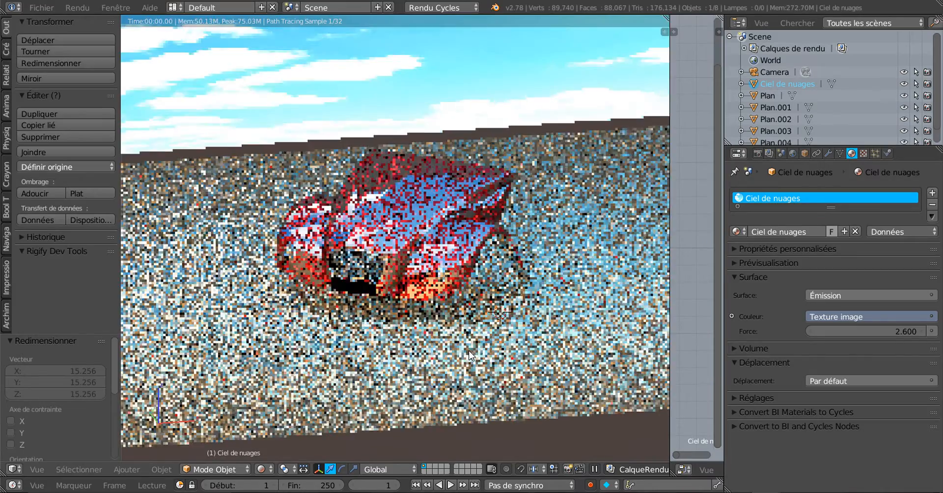
pyautogui.scroll(2, 446, 344)
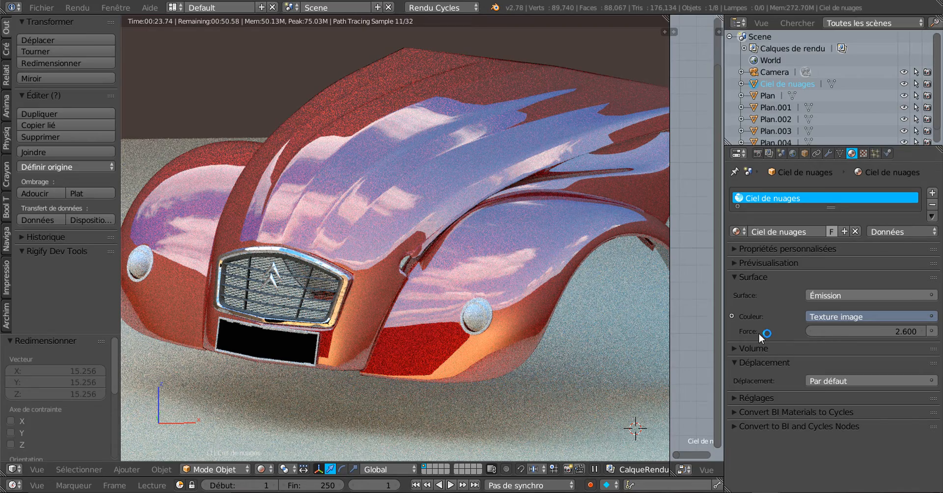
pyautogui.scroll(-1, 612, 305)
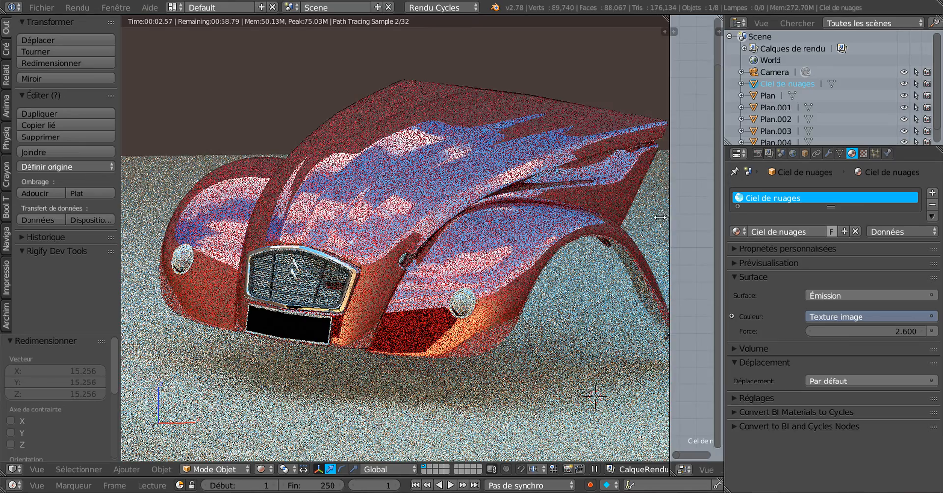
pyautogui.moveTo(671, 221); pyautogui.dragTo(387, 221)
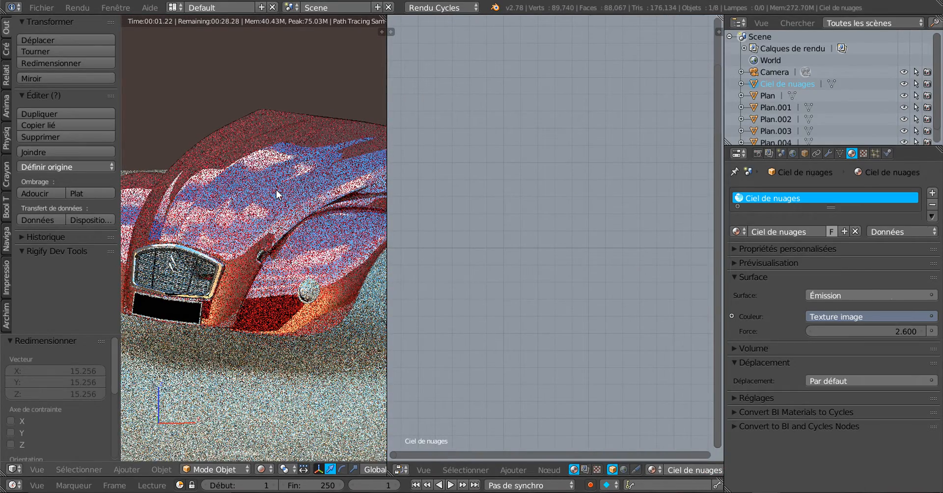
pyautogui.rightClick(276, 190)
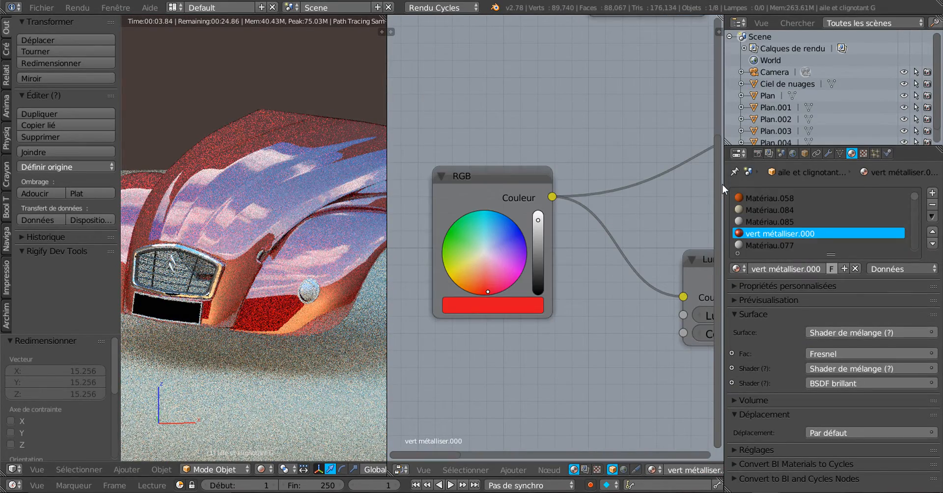
pyautogui.moveTo(724, 182); pyautogui.dragTo(840, 173)
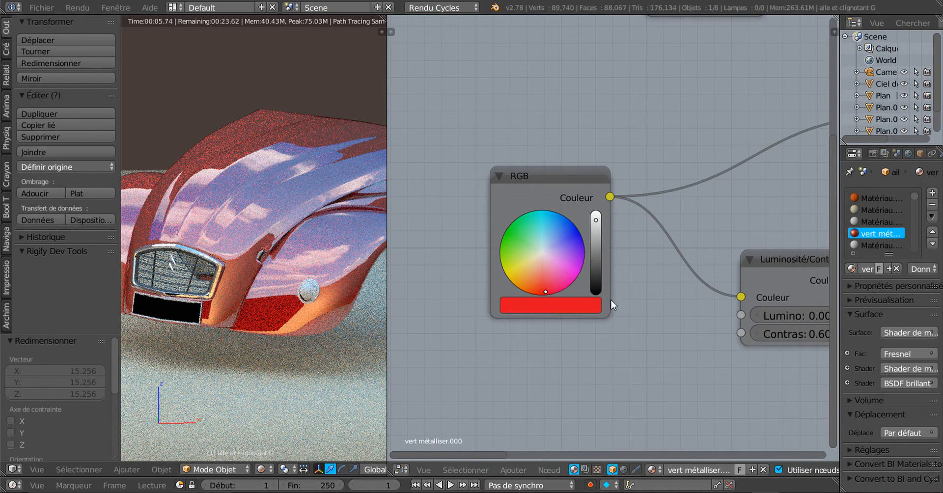
# - Examine the paint material's glossy shaders, their mix shader and the Fresnel node that feeds the final mix
pyautogui.scroll(-4, 600, 313)
pyautogui.moveTo(618, 322); pyautogui.dragTo(505, 369, button='middle')
pyautogui.moveTo(595, 199); pyautogui.dragTo(467, 274, button='middle')
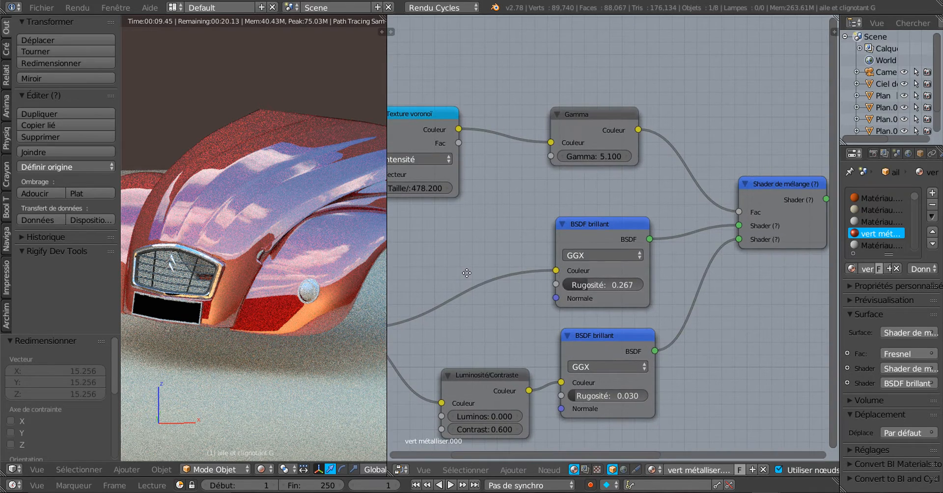
pyautogui.moveTo(719, 322); pyautogui.dragTo(519, 342, button='middle')
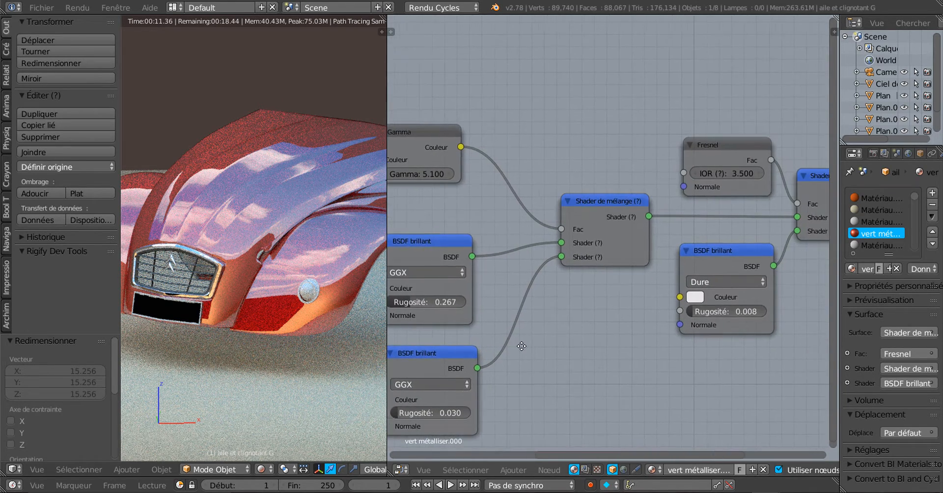
pyautogui.scroll(2, 637, 253)
pyautogui.moveTo(745, 252); pyautogui.dragTo(662, 252, button='middle')
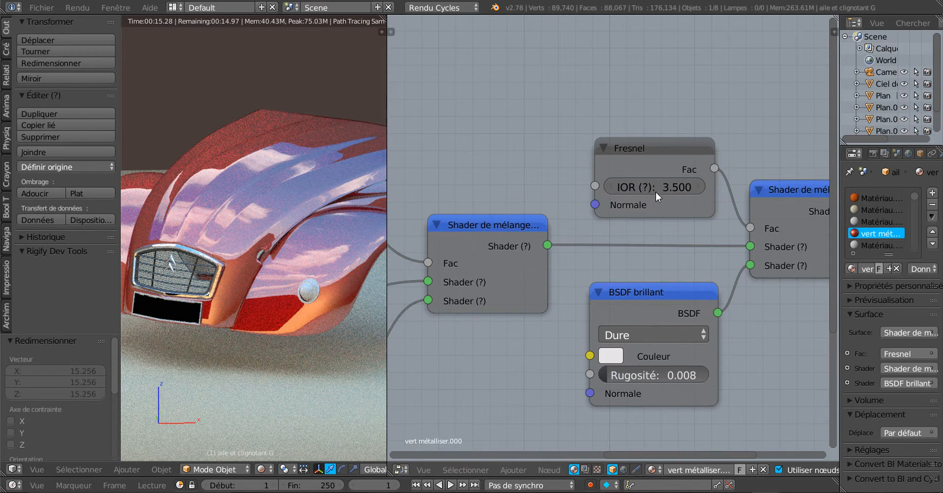
# - Choose Intensité as the coloration of the Texture voronoï node in the paint material
pyautogui.scroll(-1, 700, 255)
pyautogui.scroll(-5, 700, 255)
pyautogui.moveTo(583, 330); pyautogui.dragTo(833, 245, button='middle')
pyautogui.moveTo(589, 352); pyautogui.dragTo(614, 287, button='middle')
pyautogui.scroll(3, 586, 305)
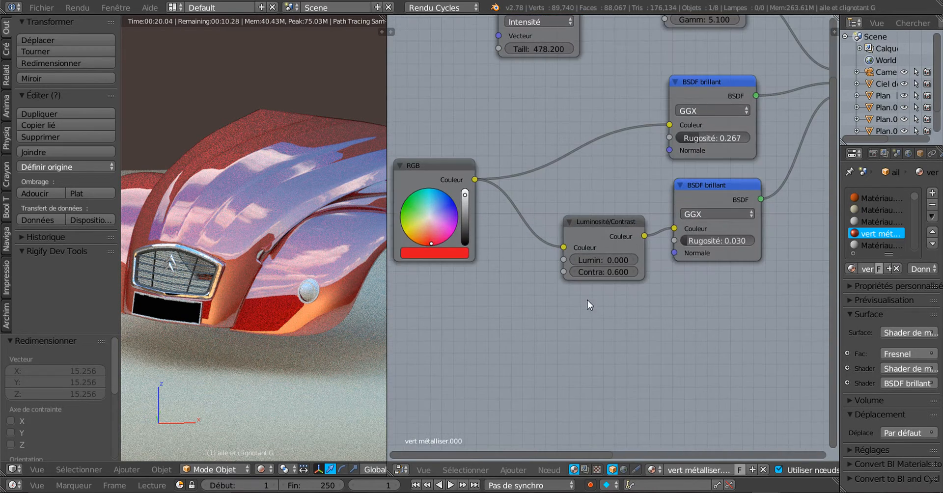
pyautogui.moveTo(566, 152); pyautogui.dragTo(573, 299, button='middle')
pyautogui.scroll(1, 541, 267)
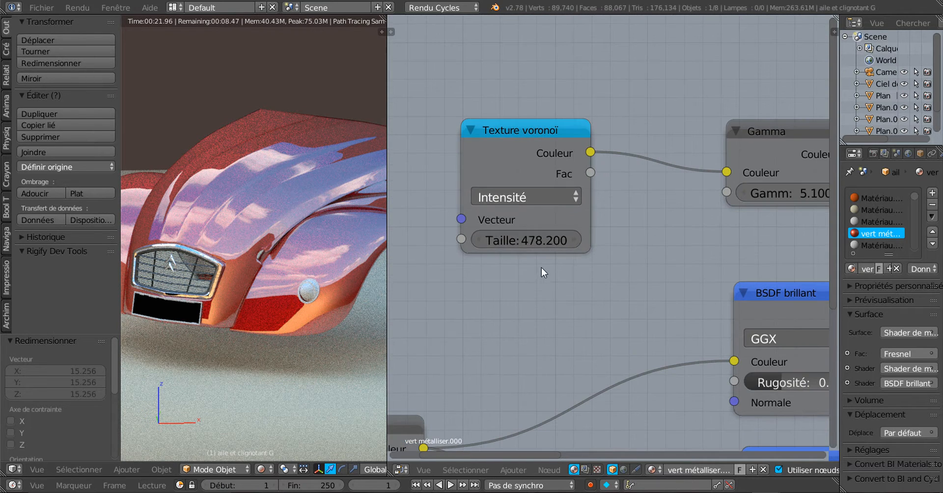
pyautogui.click(503, 197)
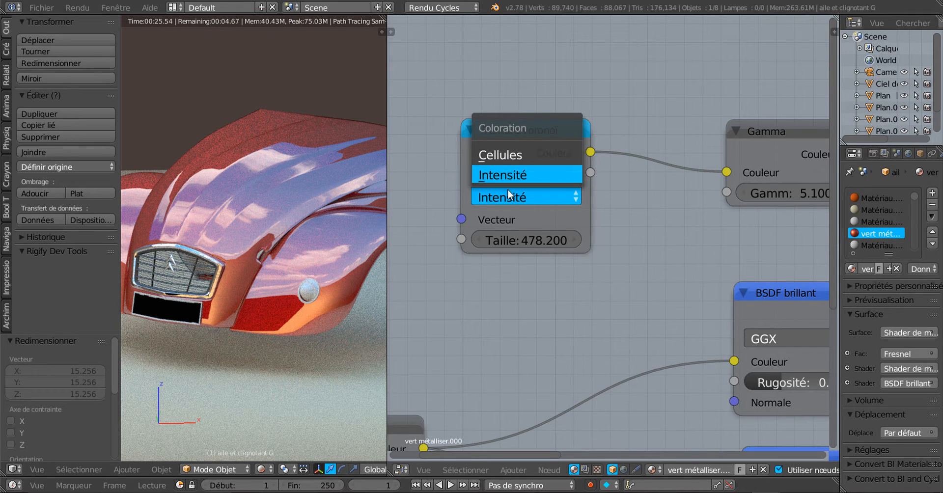
pyautogui.click(506, 175)
# - Examine the RGB colour node and its connections, and review the complete node tree of the paint material
pyautogui.scroll(-3, 567, 275)
pyautogui.moveTo(556, 307); pyautogui.dragTo(665, 178, button='middle')
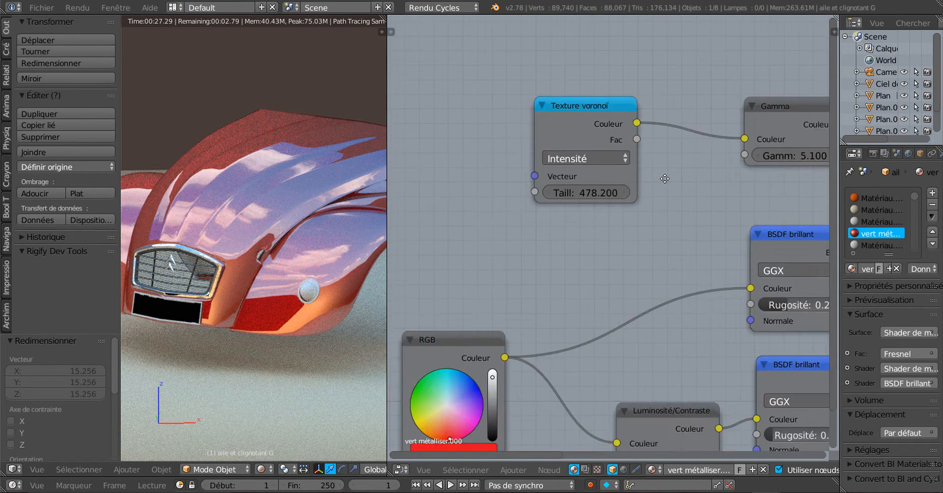
pyautogui.scroll(2, 502, 305)
pyautogui.scroll(3, 501, 309)
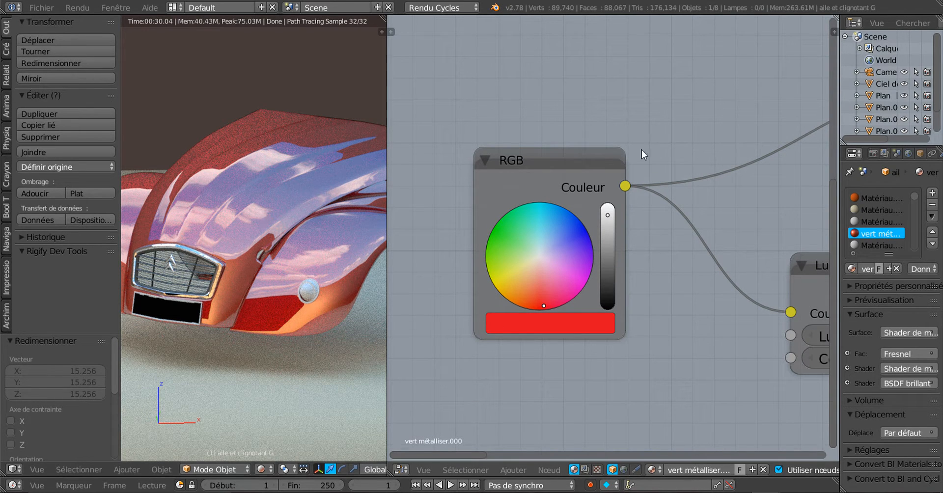
pyautogui.scroll(-4, 746, 202)
pyautogui.moveTo(711, 158); pyautogui.dragTo(499, 177, button='middle')
pyautogui.scroll(-5, 604, 178)
pyautogui.scroll(-3, 499, 177)
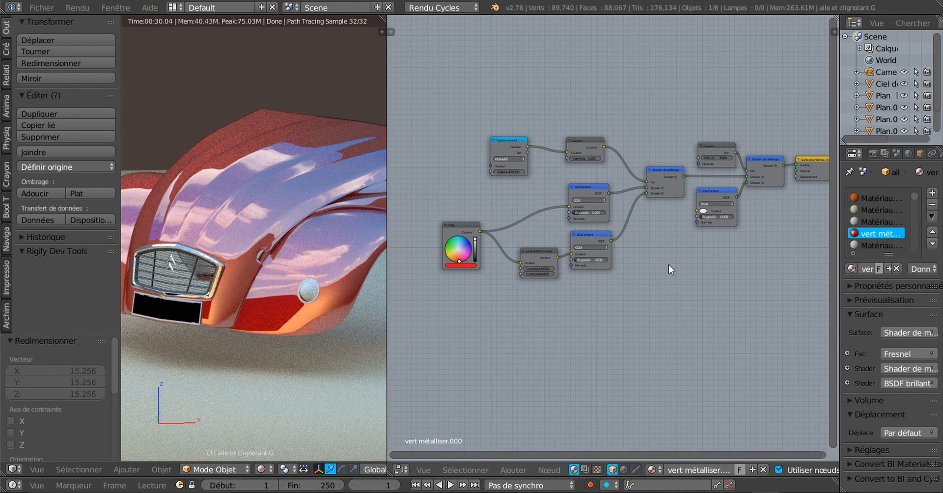
pyautogui.moveTo(668, 265); pyautogui.dragTo(667, 265, button='middle')
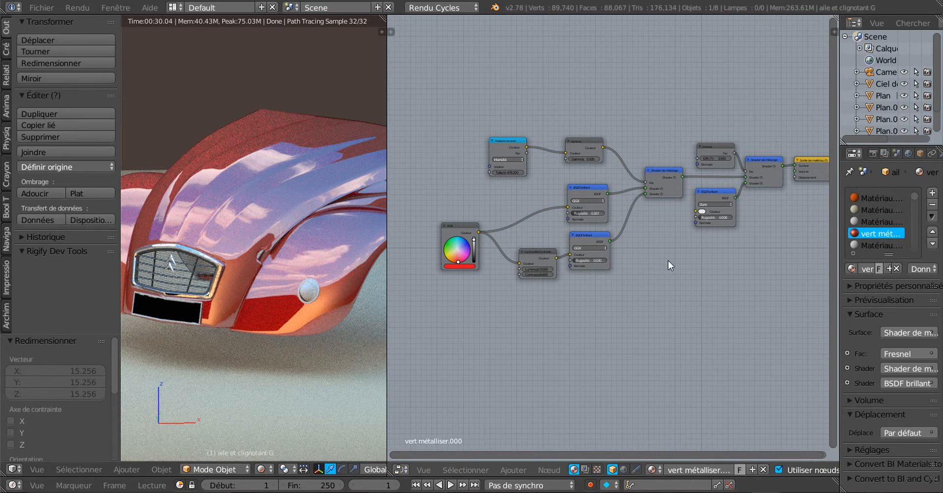
# - Show the world settings in a wider properties editor and change the sun direction of the Hosek / Wilkie sky texture
pyautogui.click(908, 154)
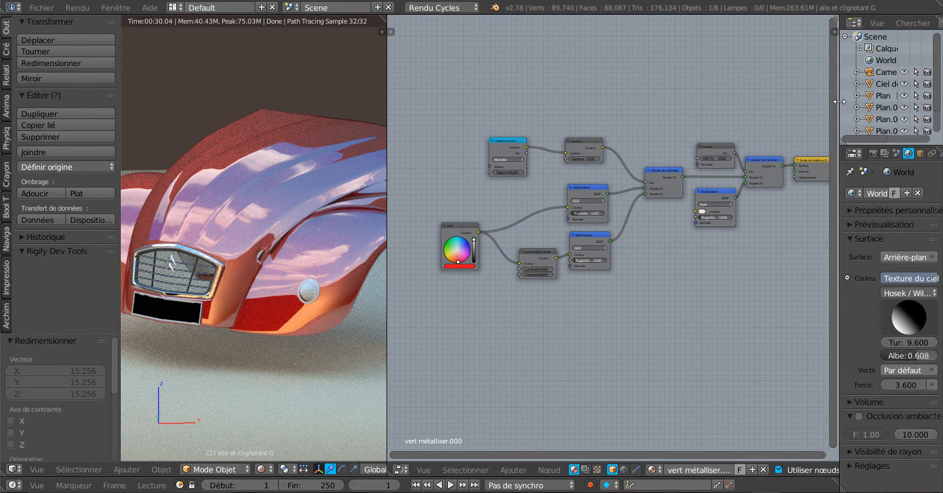
pyautogui.moveTo(839, 101); pyautogui.dragTo(616, 105)
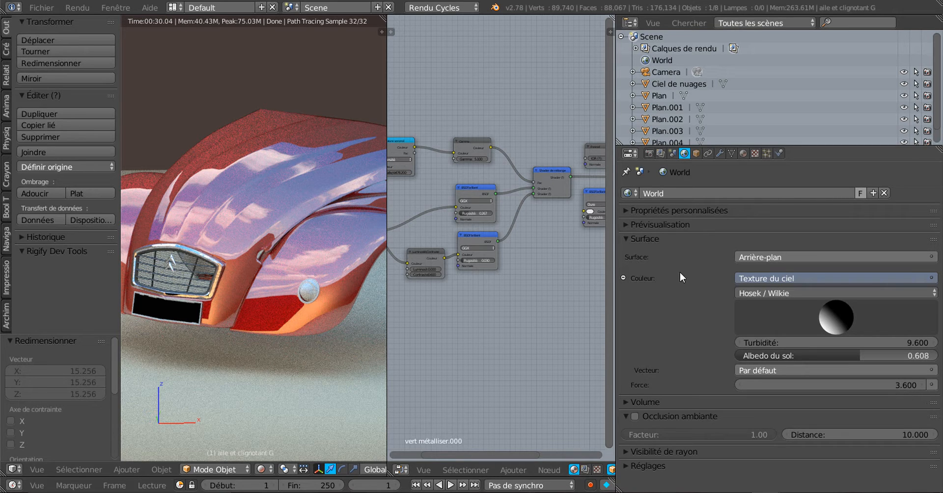
pyautogui.moveTo(840, 314); pyautogui.dragTo(839, 321)
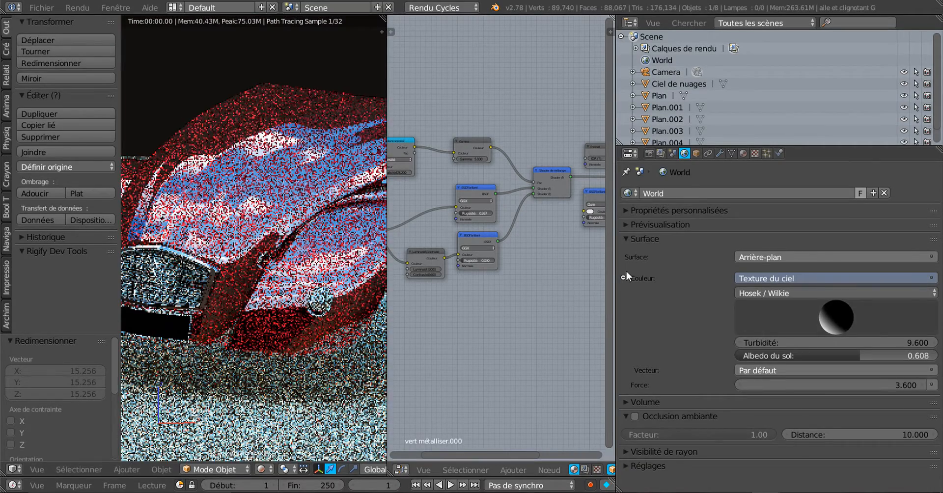
# - Narrow the properties editor and widen the 3D view to show the whole car body in the rendered preview
pyautogui.moveTo(613, 270); pyautogui.dragTo(707, 270)
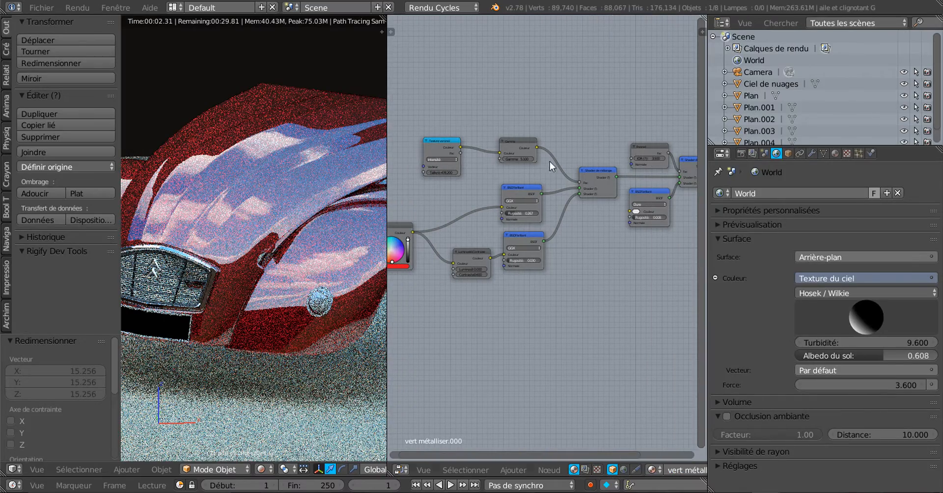
pyautogui.moveTo(388, 83); pyautogui.dragTo(493, 84)
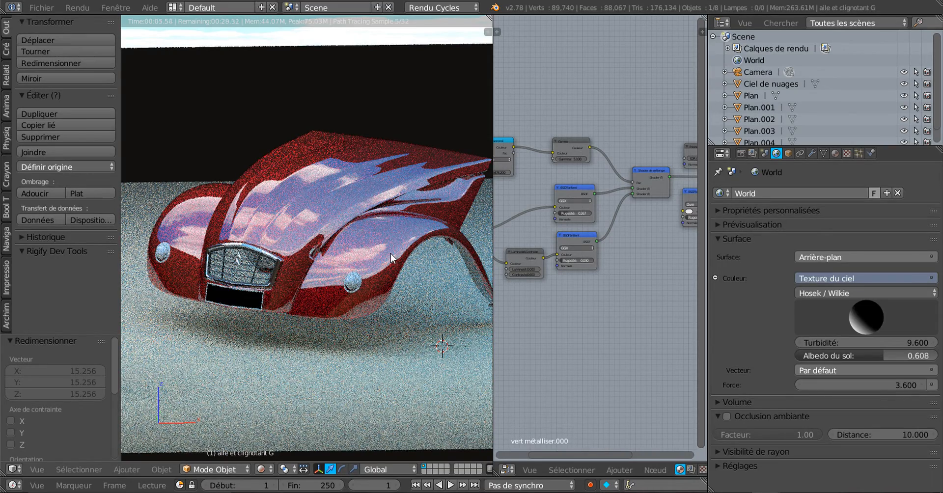
pyautogui.scroll(-1, 390, 253)
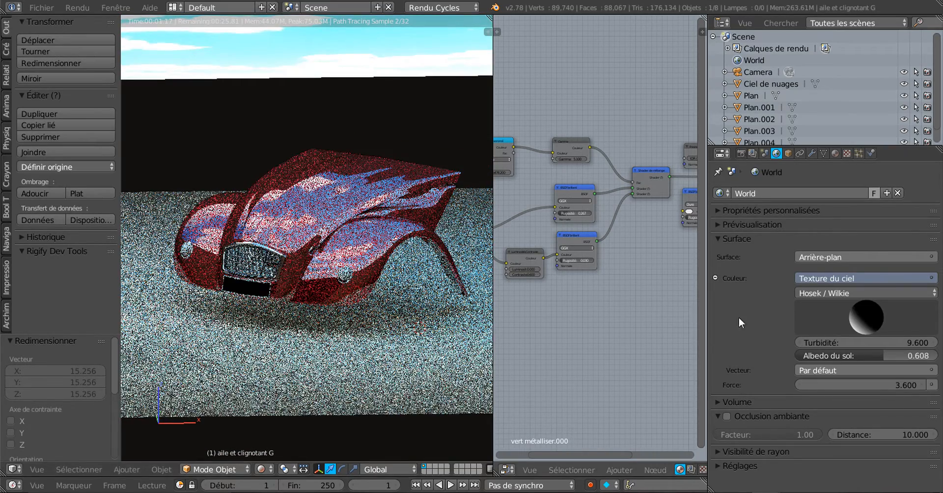
# - Adjust the sun direction of the Hosek / Wilkie sky texture in the world settings
pyautogui.moveTo(866, 329)
pyautogui.mouseDown()
pyautogui.moveTo(876, 307)
pyautogui.moveTo(866, 322)
pyautogui.mouseUp()
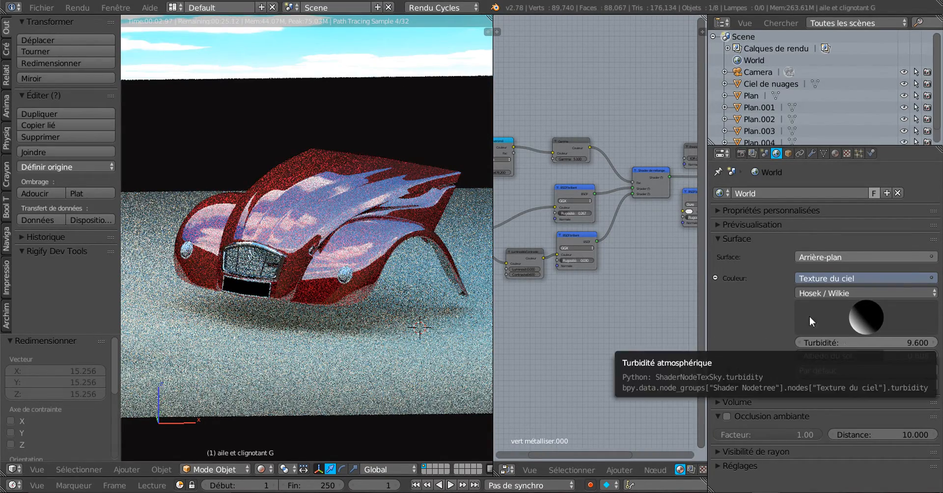
pyautogui.rightClick(842, 345)
pyautogui.moveTo(840, 343)
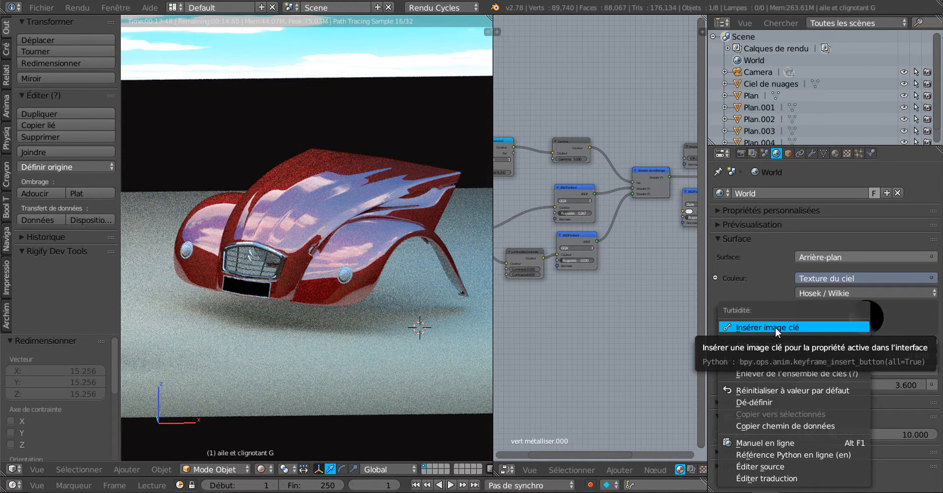
# - Select the Ciel de nuages plane and show its material settings beside a wider 3D view of the car and clouds
pyautogui.rightClick(288, 47)
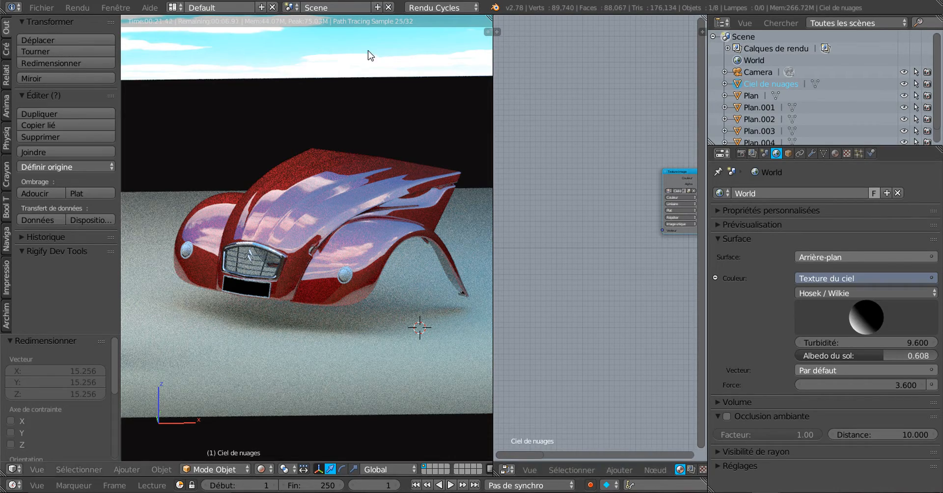
pyautogui.scroll(-3, 369, 57)
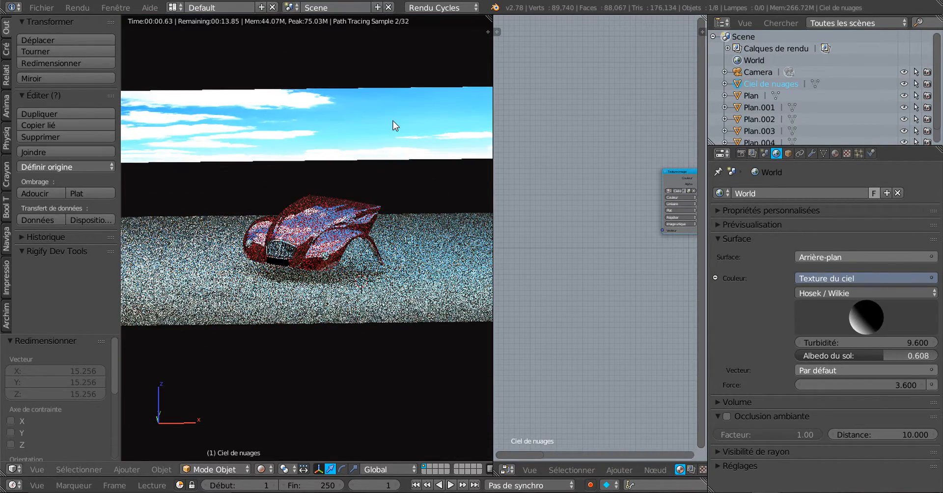
pyautogui.scroll(3, 381, 216)
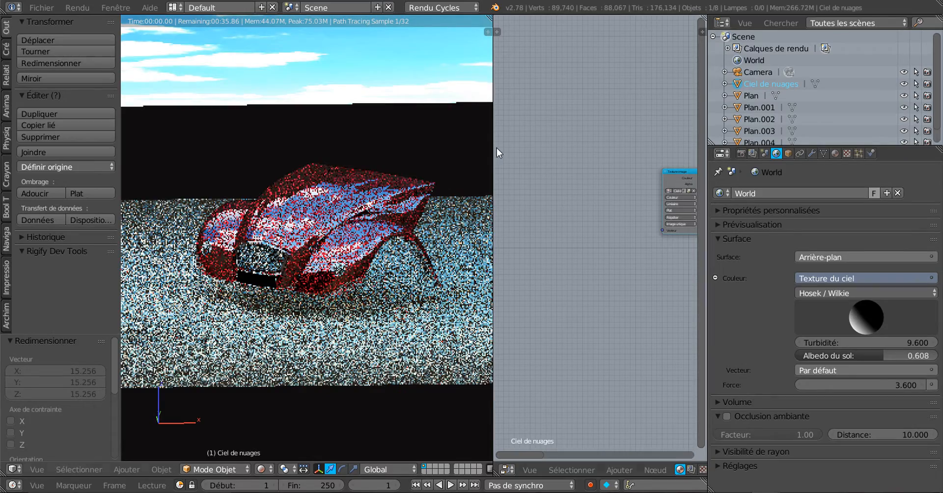
pyautogui.moveTo(494, 149); pyautogui.dragTo(585, 162)
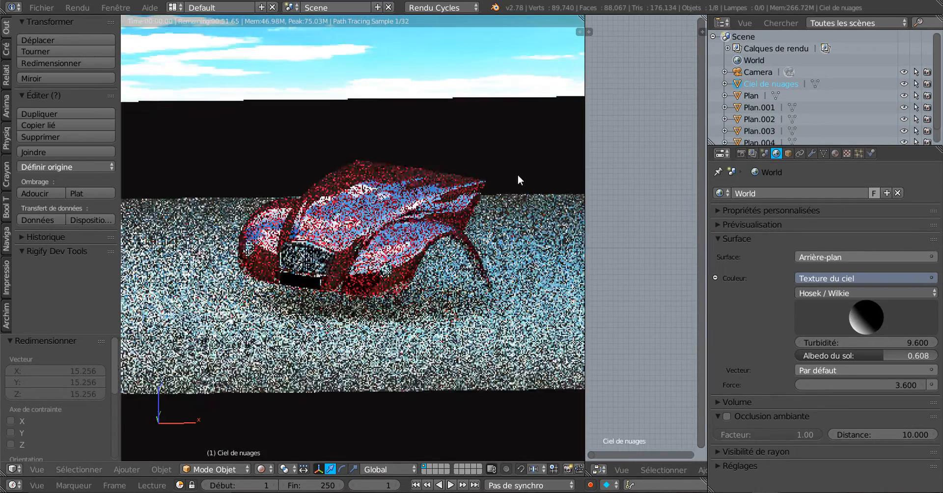
pyautogui.scroll(2, 410, 268)
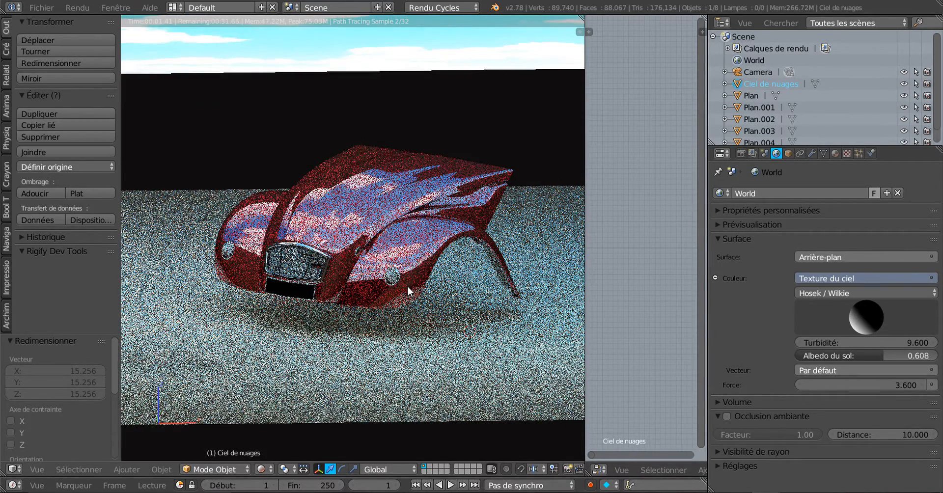
pyautogui.scroll(3, 408, 287)
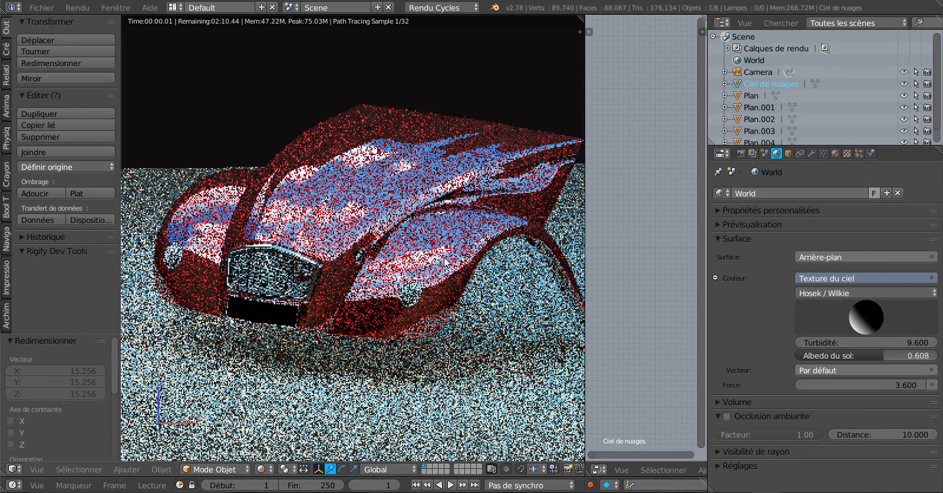
pyautogui.scroll(-5, 444, 262)
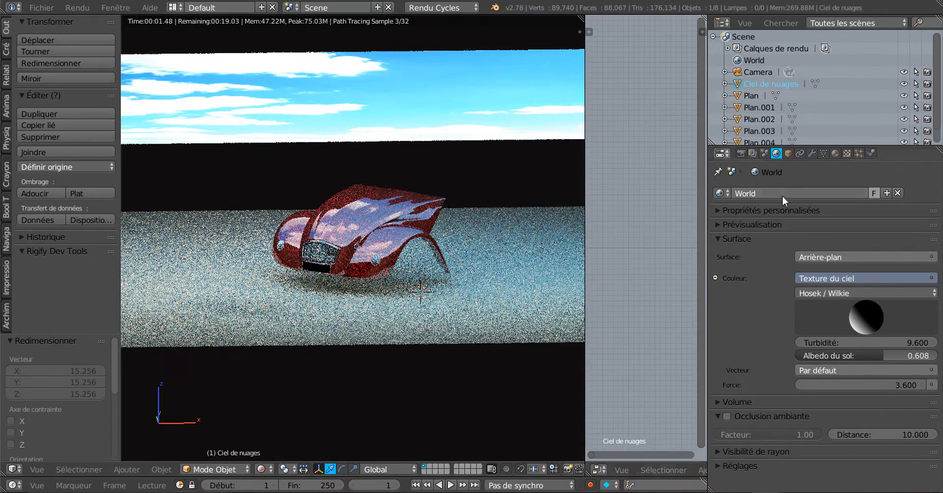
pyautogui.click(835, 153)
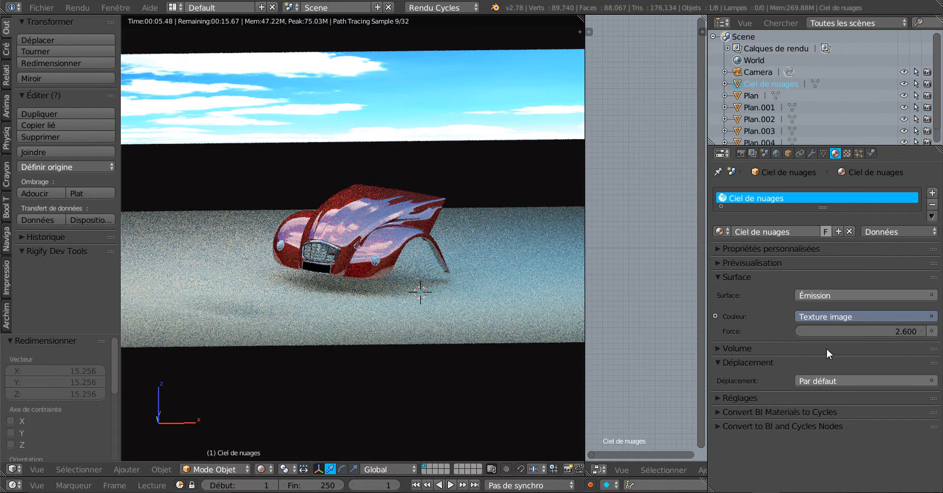
# - Set the emission strength of the Ciel de nuages material to 0.600
pyautogui.moveTo(905, 331); pyautogui.dragTo(860, 332)
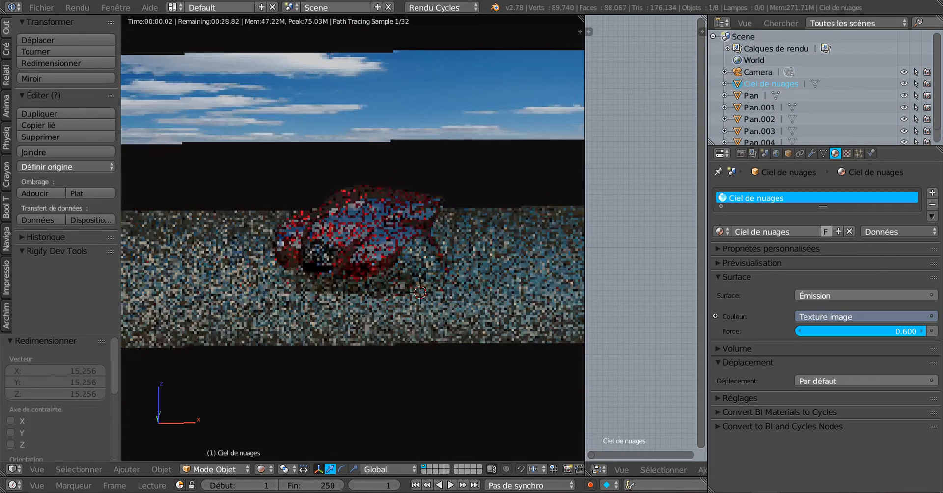
pyautogui.moveTo(903, 331); pyautogui.dragTo(903, 331)
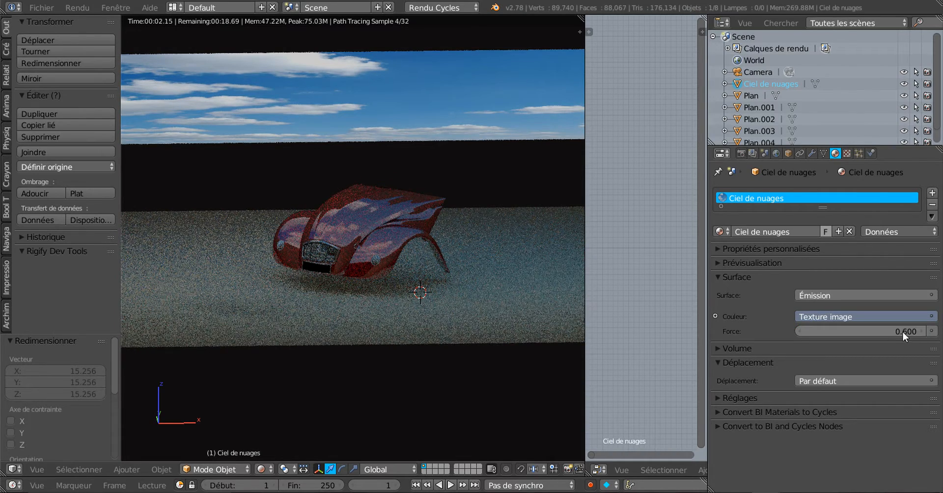
pyautogui.rightClick(861, 333)
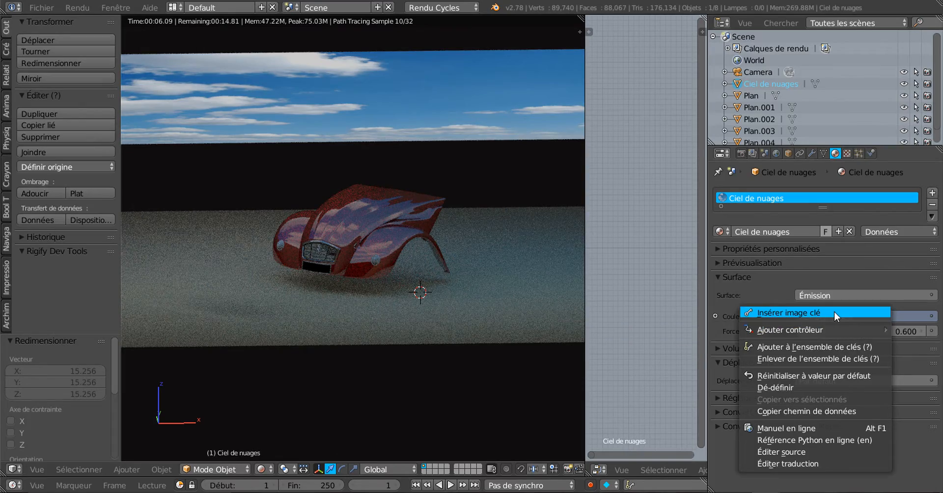
# - Set the emission strength of the Ciel de nuages material to 2.700, viewing the car body up close
pyautogui.scroll(8, 510, 273)
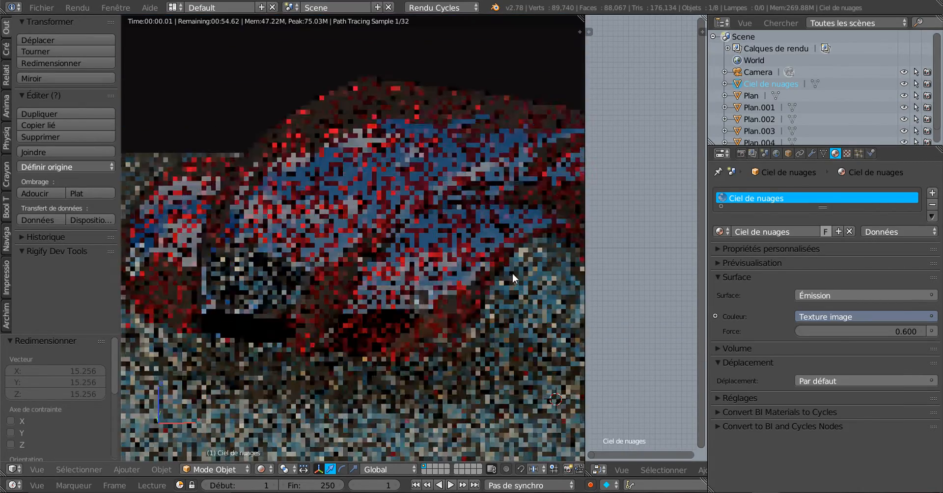
pyautogui.moveTo(897, 333); pyautogui.dragTo(934, 334)
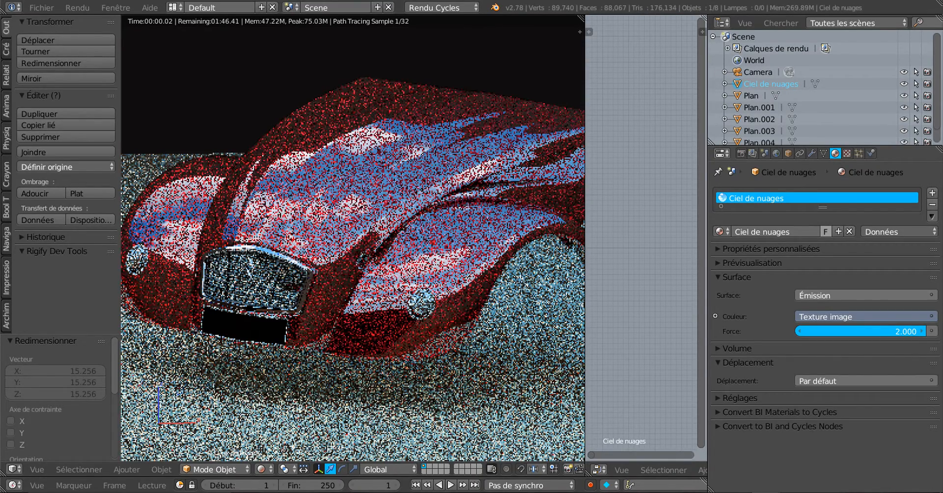
pyautogui.moveTo(914, 332); pyautogui.dragTo(894, 336)
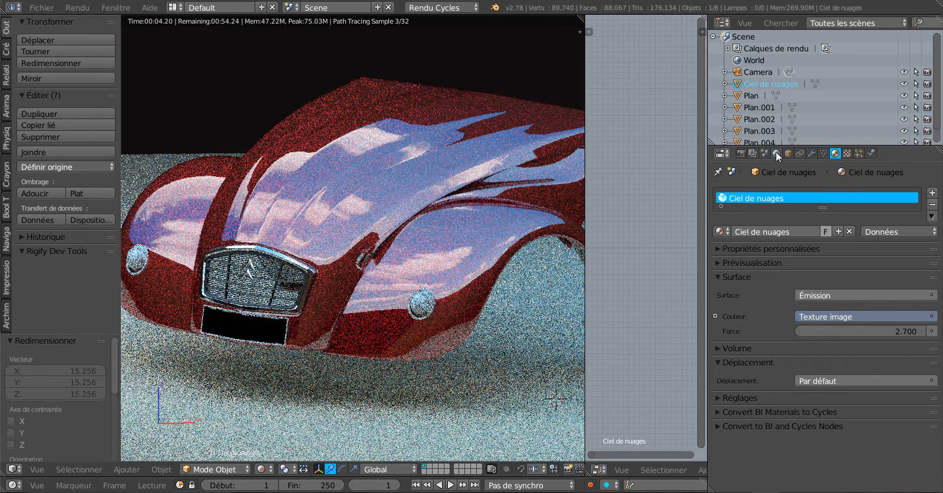
# - Change the sun direction of the world sky texture and set the background strength to 1.900
pyautogui.click(776, 153)
pyautogui.moveTo(857, 310); pyautogui.dragTo(867, 320)
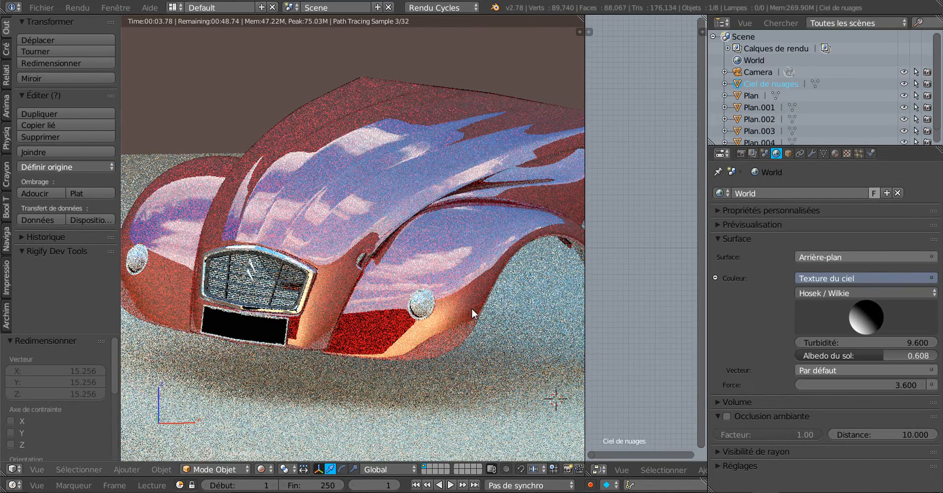
pyautogui.scroll(-4, 472, 308)
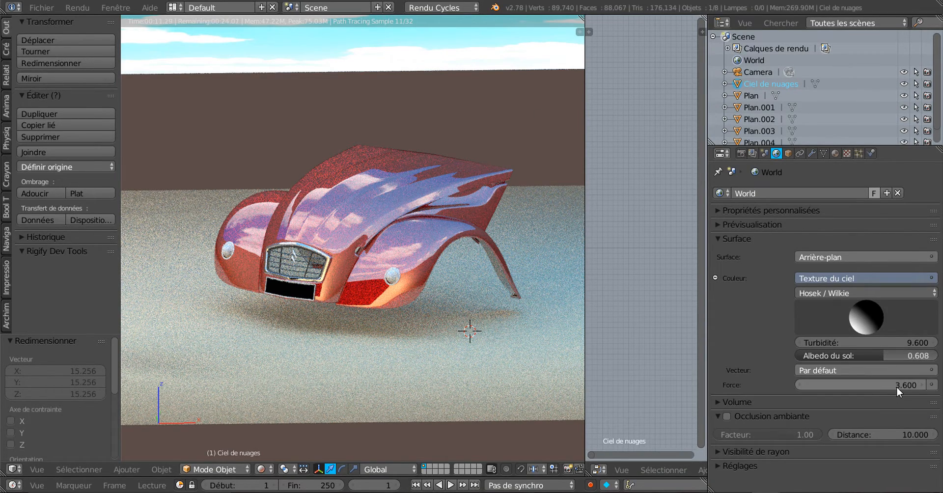
pyautogui.moveTo(898, 385)
pyautogui.mouseDown()
pyautogui.moveTo(854, 385)
pyautogui.moveTo(904, 385)
pyautogui.mouseUp()
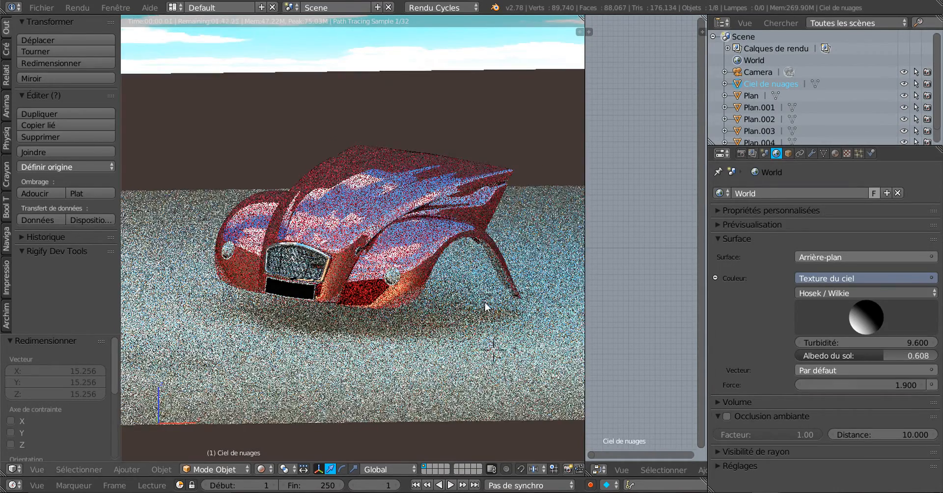
# - Enlarge the node editor by narrowing the 3D view and the properties editor
pyautogui.scroll(2, 486, 307)
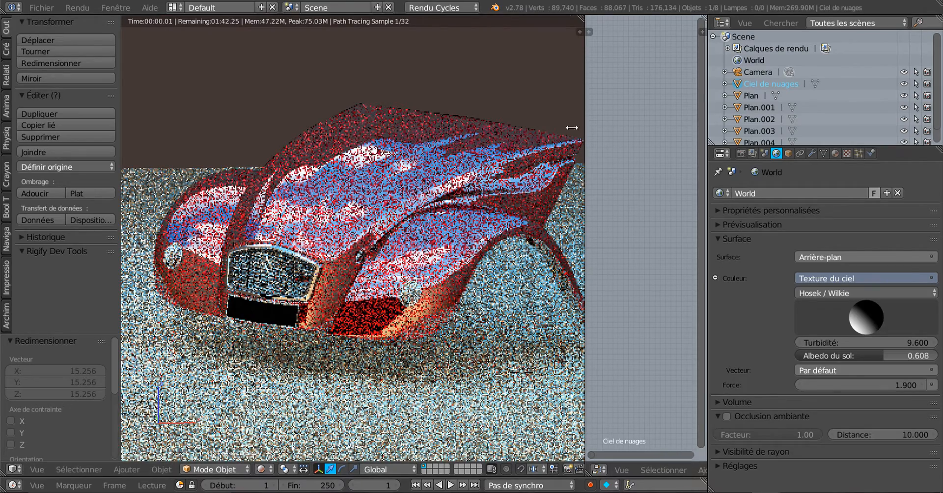
pyautogui.moveTo(585, 127); pyautogui.dragTo(422, 149)
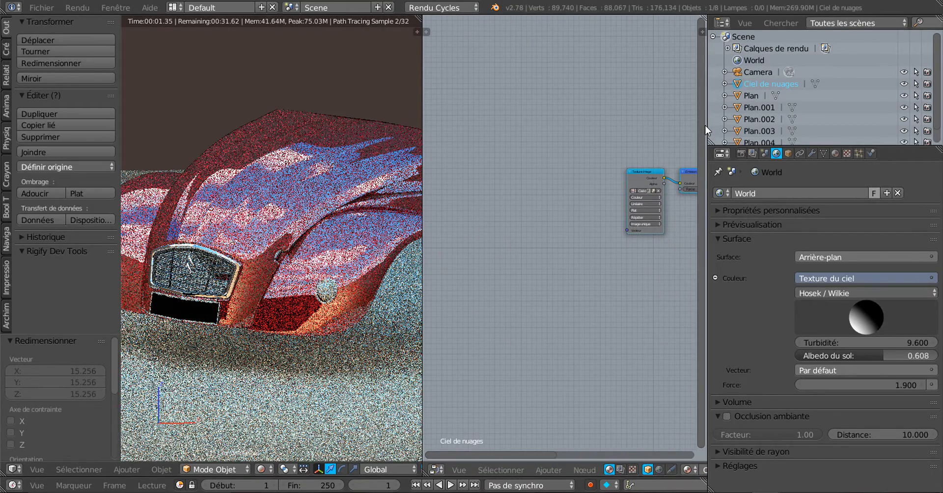
pyautogui.moveTo(706, 123); pyautogui.dragTo(772, 123)
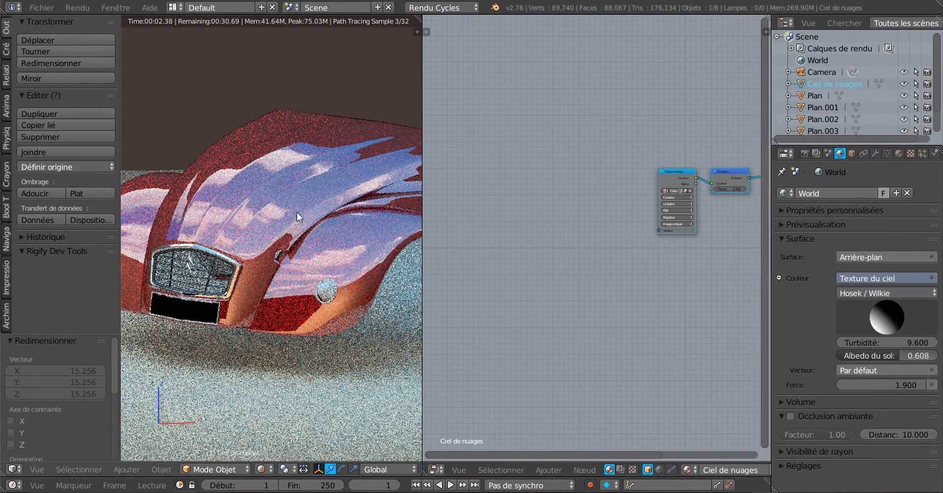
# - Select the car body and change the colour of the RGB node in its paint material to yellow
pyautogui.rightClick(379, 219)
pyautogui.scroll(-4, 579, 230)
pyautogui.moveTo(580, 256); pyautogui.dragTo(671, 210, button='middle')
pyautogui.scroll(5, 556, 275)
pyautogui.scroll(5, 556, 274)
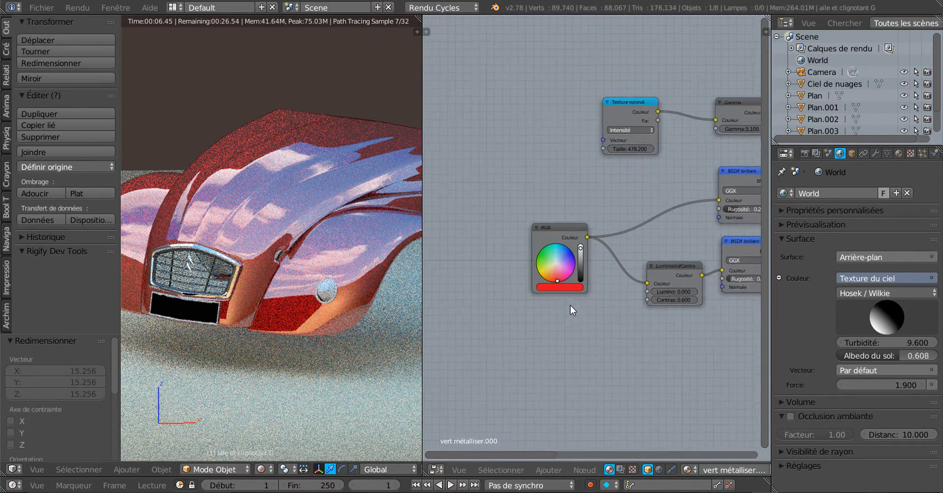
pyautogui.moveTo(535, 302); pyautogui.dragTo(512, 294)
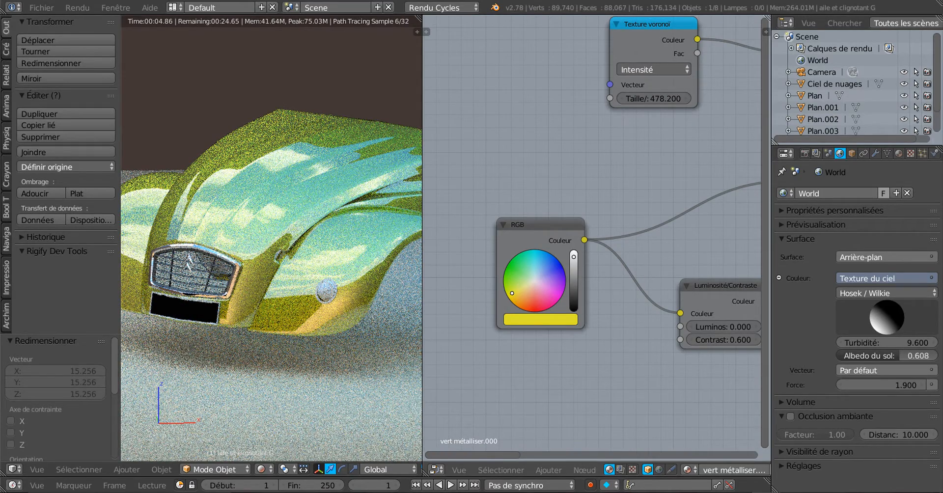
# - Set the Taille of the Texture voronoï node to 458.600 and its coloration to Cellules
pyautogui.moveTo(628, 155); pyautogui.dragTo(618, 202, button='middle')
pyautogui.scroll(3, 375, 209)
pyautogui.scroll(-1, 376, 209)
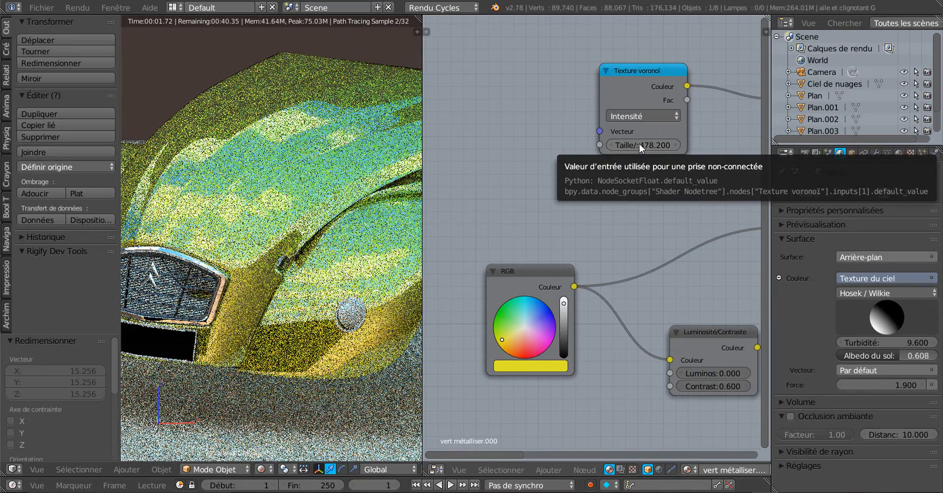
pyautogui.moveTo(635, 144); pyautogui.dragTo(619, 144)
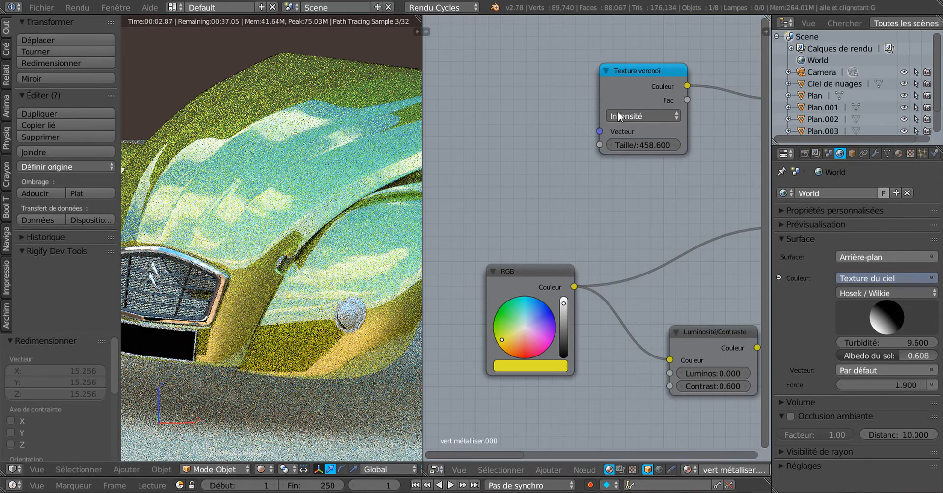
pyautogui.click(636, 117)
pyautogui.click(637, 87)
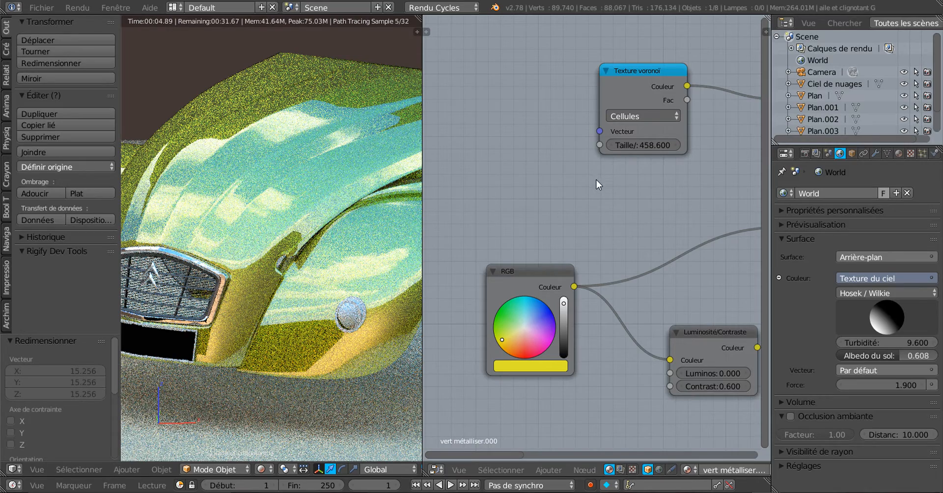
# - Set the brightness of the Luminosité/Contraste node to 0.700
pyautogui.scroll(-2, 624, 282)
pyautogui.moveTo(623, 281); pyautogui.dragTo(531, 174, button='middle')
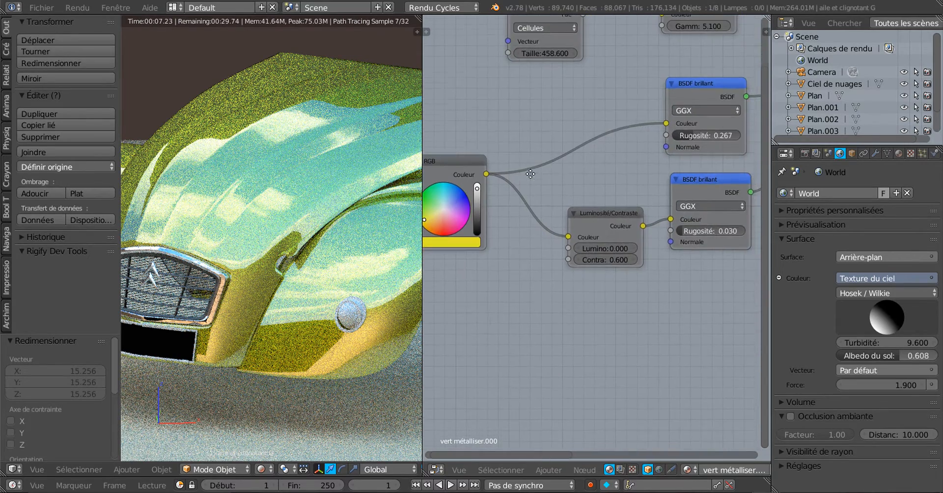
pyautogui.scroll(2, 595, 231)
pyautogui.moveTo(617, 254); pyautogui.dragTo(652, 254)
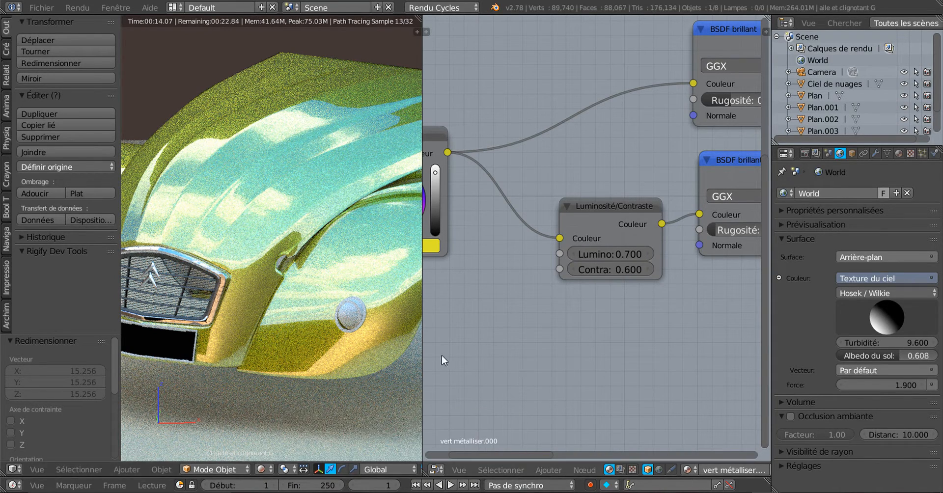
# - Render the image and examine the paint grain and cloud reflections on the car body, up close and as a whole
pyautogui.press('F12')
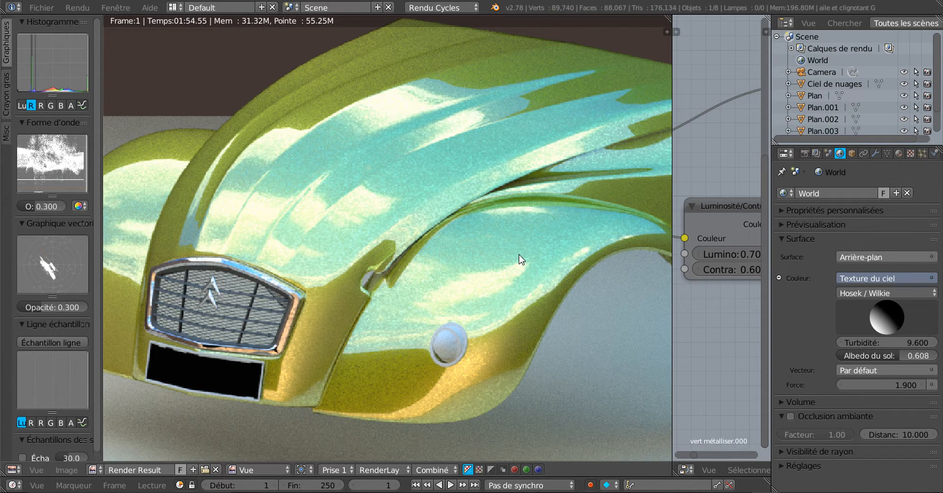
pyautogui.scroll(1, 520, 253)
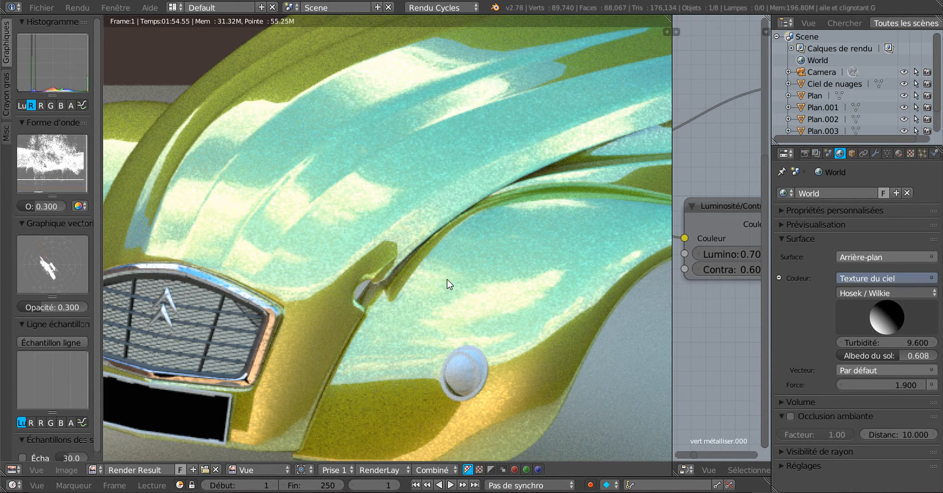
pyautogui.scroll(-2, 447, 279)
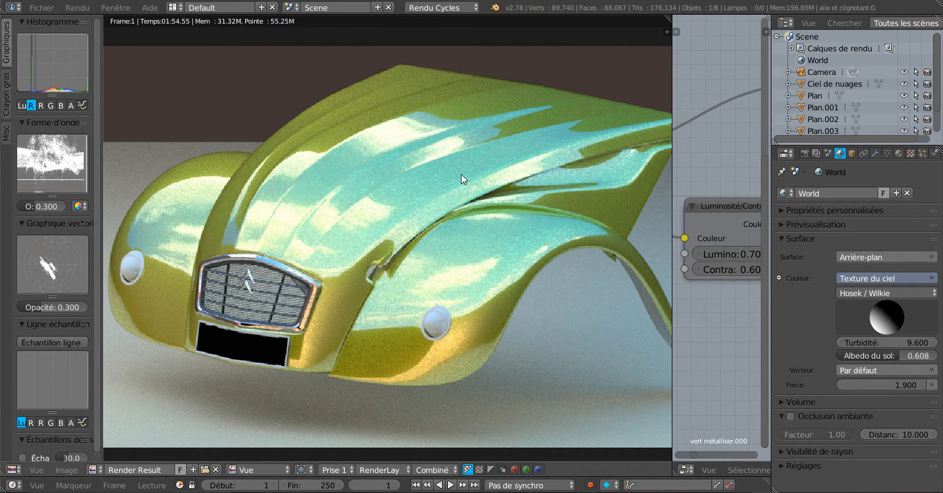
pyautogui.scroll(-1, 458, 267)
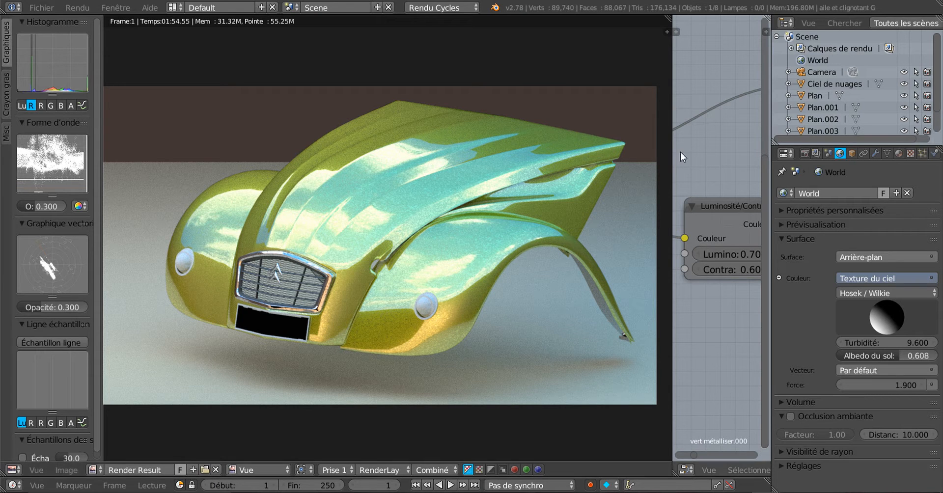
pyautogui.scroll(2, 494, 219)
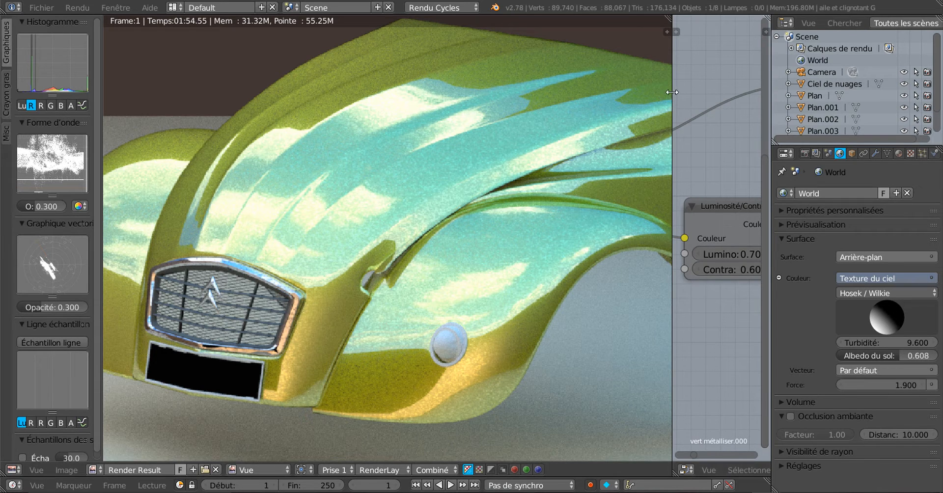
# - Widen the node editor to show the paint material's nodes beside the rendered image
pyautogui.moveTo(672, 93); pyautogui.dragTo(432, 148)
pyautogui.scroll(-3, 484, 219)
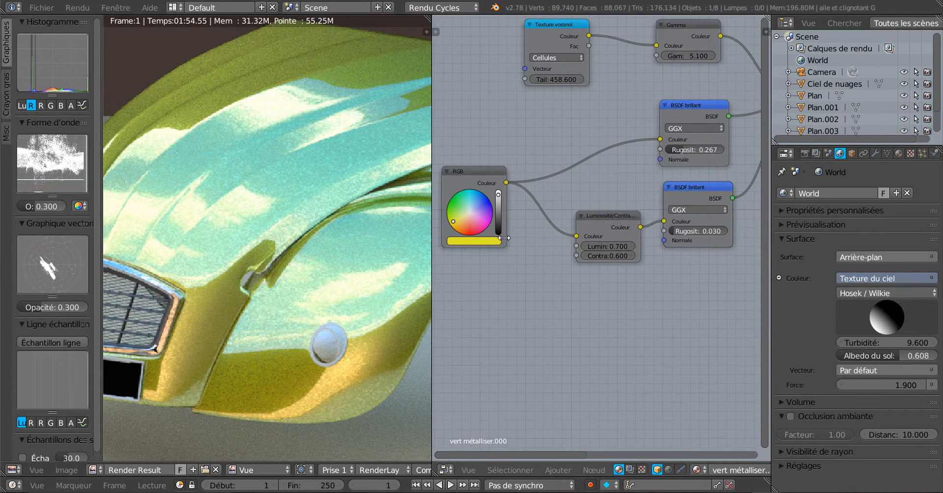
# - Examine the paint material's RGB, Luminosité/Contraste, BSDF brillant and Texture voronoï nodes up close, including the voronoï coloration option
pyautogui.moveTo(541, 267); pyautogui.dragTo(512, 269, button='middle')
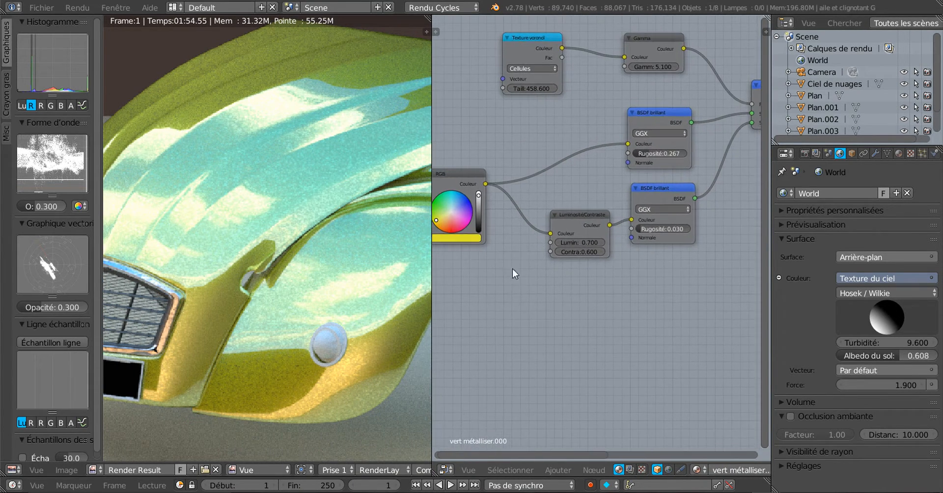
pyautogui.scroll(1, 540, 263)
pyautogui.scroll(3, 558, 299)
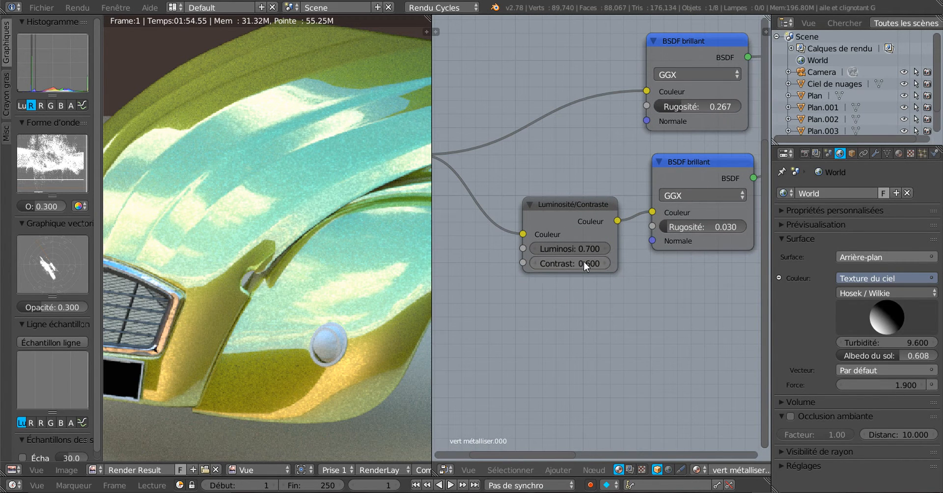
pyautogui.scroll(-1, 604, 161)
pyautogui.scroll(-1, 604, 161)
pyautogui.moveTo(604, 161); pyautogui.dragTo(588, 200, button='middle')
pyautogui.scroll(1, 584, 197)
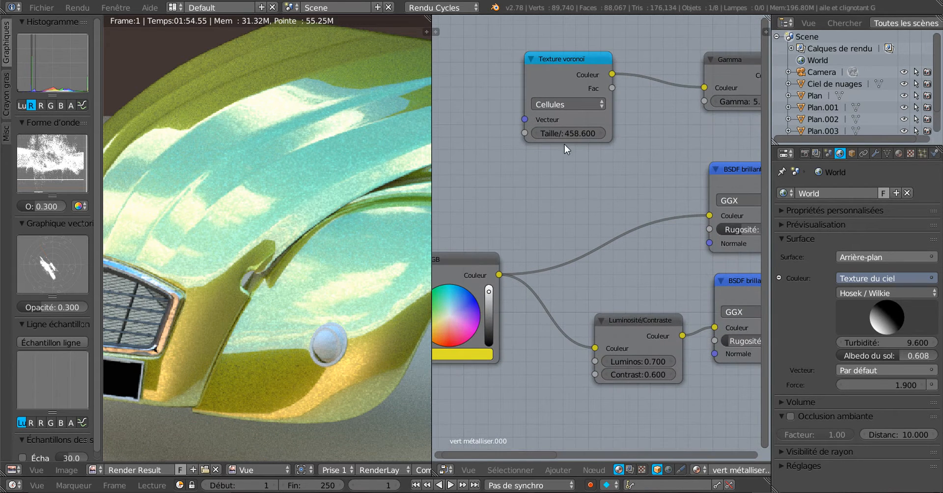
pyautogui.click(567, 103)
pyautogui.click(567, 104)
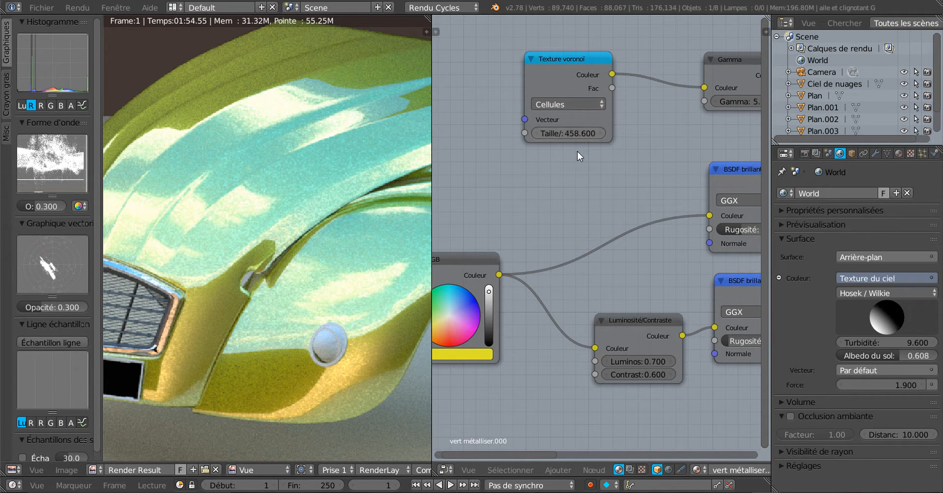
pyautogui.scroll(-3, 576, 180)
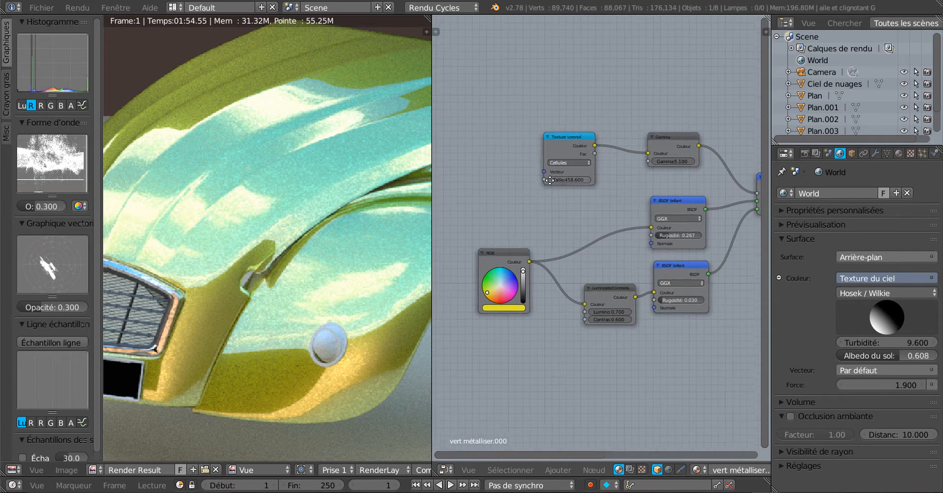
# - Examine the paint node chain from the Gamma node through both mix shaders to the material output, alongside the paint grain in the render
pyautogui.moveTo(550, 179); pyautogui.dragTo(477, 174, button='middle')
pyautogui.scroll(3, 264, 172)
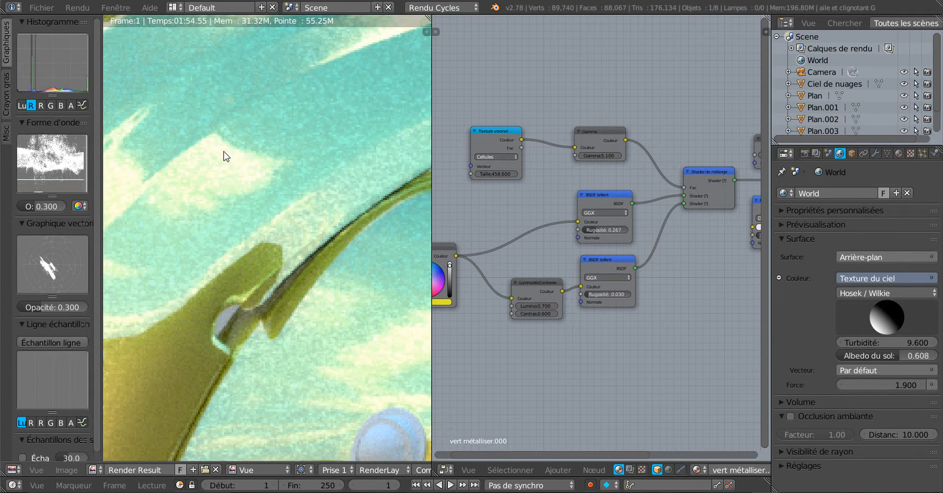
pyautogui.scroll(-1, 594, 201)
pyautogui.moveTo(679, 294); pyautogui.dragTo(631, 278, button='middle')
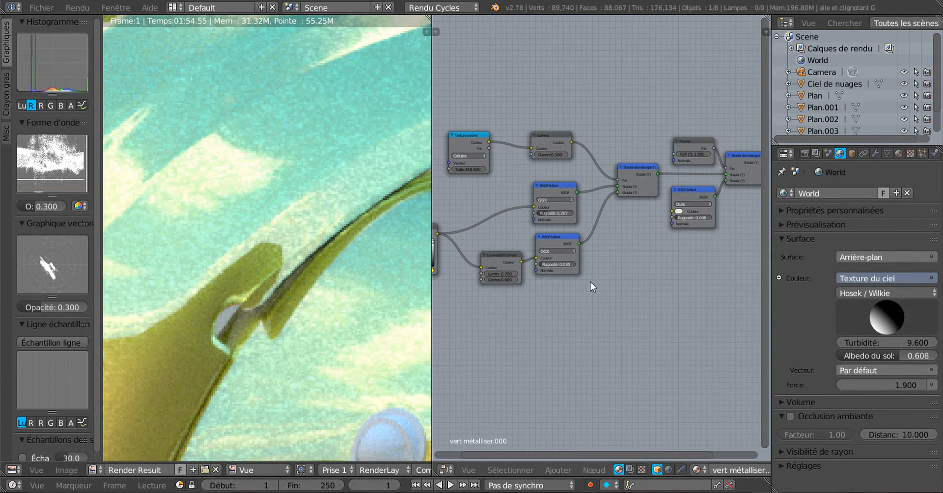
pyautogui.scroll(-3, 227, 316)
pyautogui.scroll(-2, 587, 327)
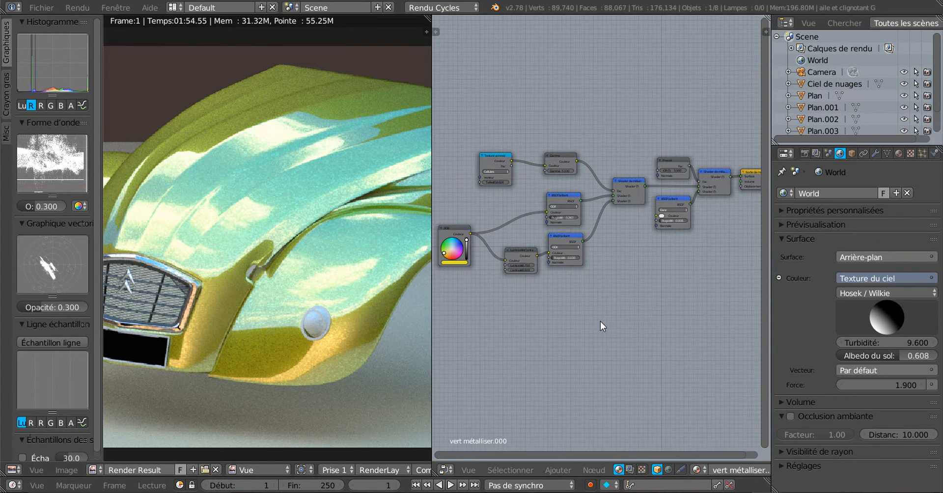
pyautogui.moveTo(600, 315); pyautogui.dragTo(530, 316, button='middle')
pyautogui.scroll(2, 580, 295)
pyautogui.keyDown('shift'); pyautogui.scroll(1, 641, 243); pyautogui.keyUp('shift')
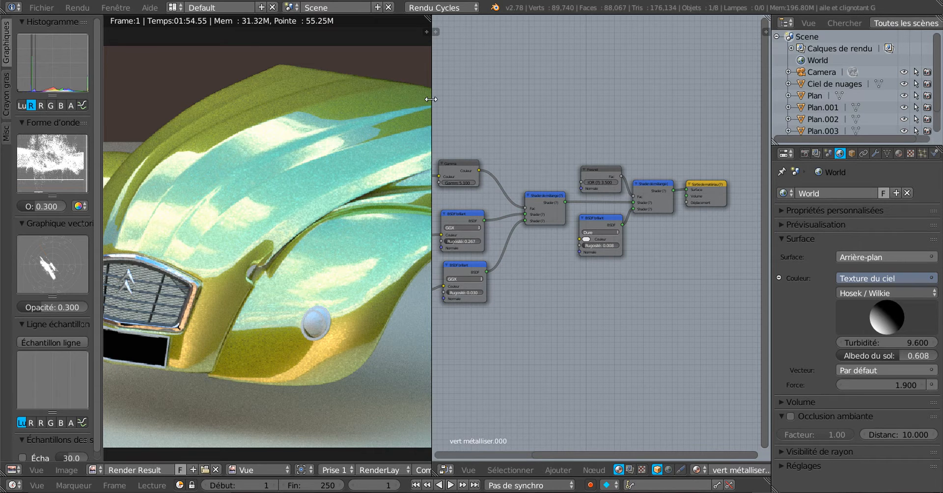
# - Widen the image editor, fit the whole render and inspect the reflections on the car body
pyautogui.moveTo(431, 101); pyautogui.dragTo(690, 103)
pyautogui.press('Home')
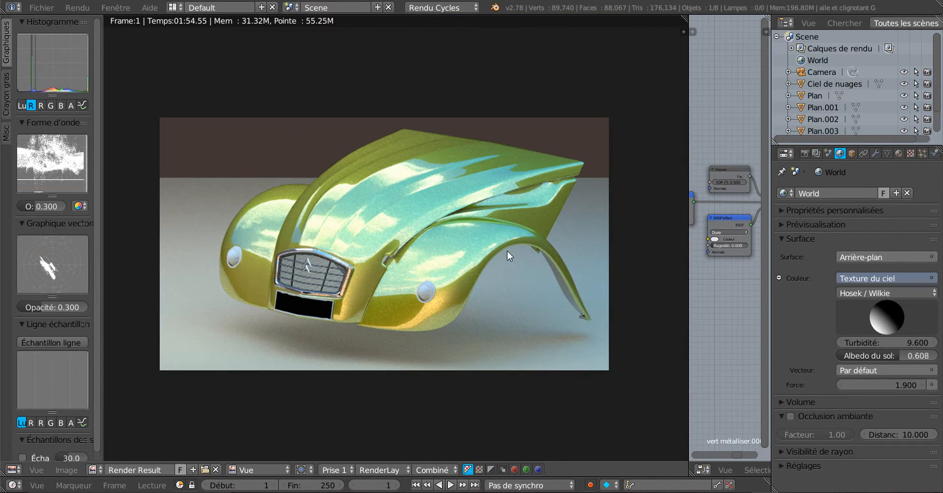
pyautogui.scroll(1, 467, 240)
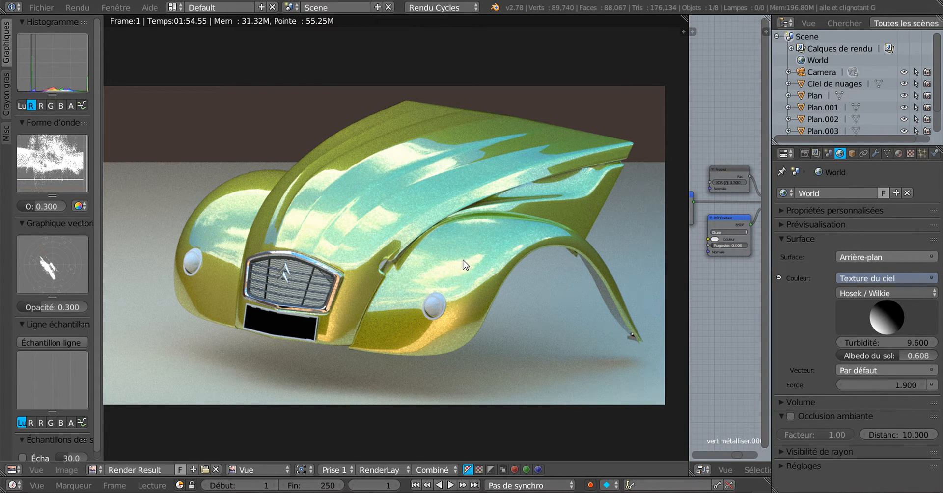
pyautogui.scroll(1, 464, 264)
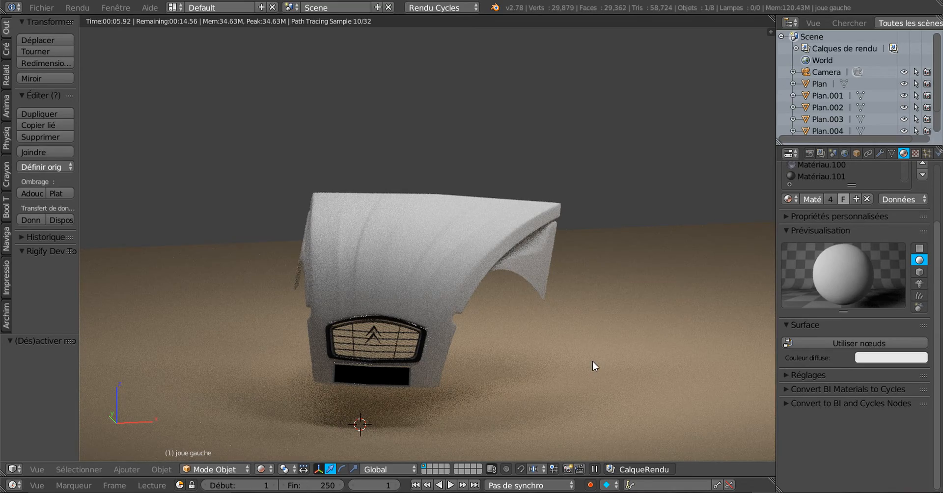
# - Set the Émission Force of the light plane Plan.001 to 0
pyautogui.moveTo(593, 361); pyautogui.dragTo(564, 308, button='middle')
pyautogui.scroll(-2, 579, 303)
pyautogui.scroll(-3, 614, 299)
pyautogui.scroll(3, 420, 306)
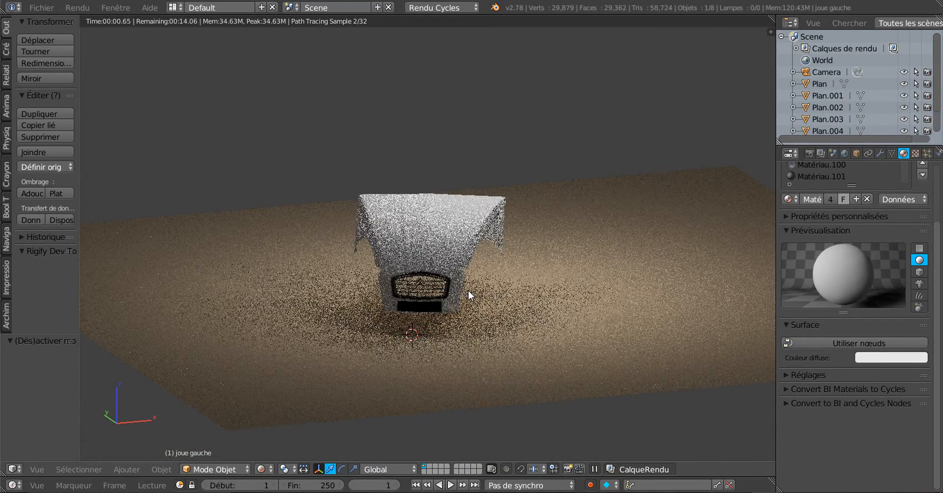
pyautogui.click(816, 96)
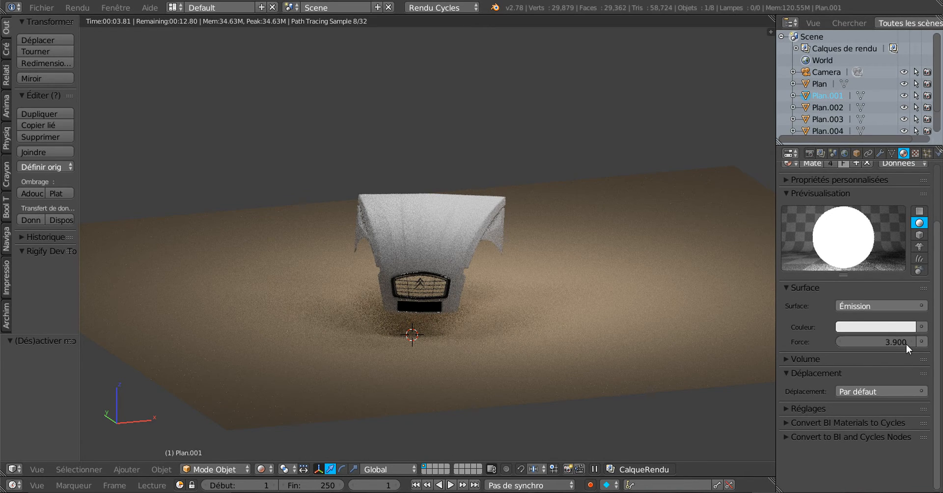
pyautogui.moveTo(901, 342); pyautogui.dragTo(840, 342)
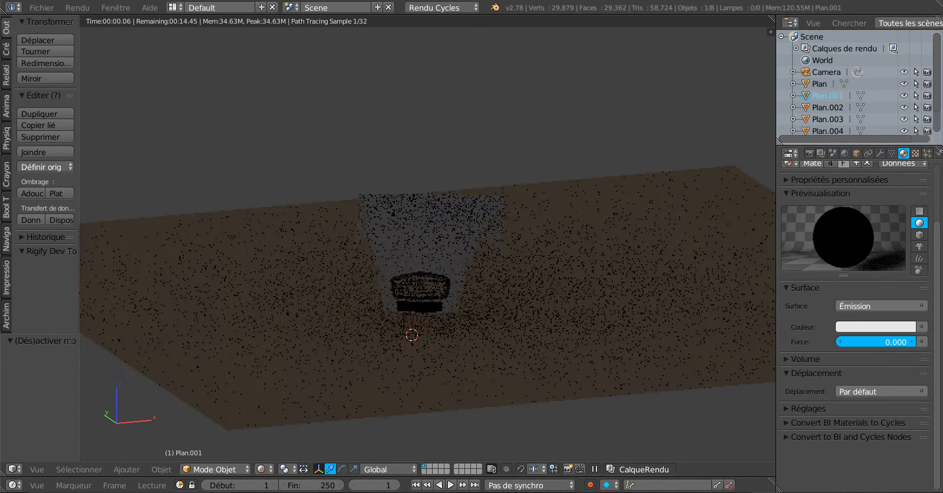
# - Start adding a mesh with the Images as Planes import
pyautogui.moveTo(569, 351); pyautogui.dragTo(473, 321, button='middle')
pyautogui.scroll(5, 442, 299)
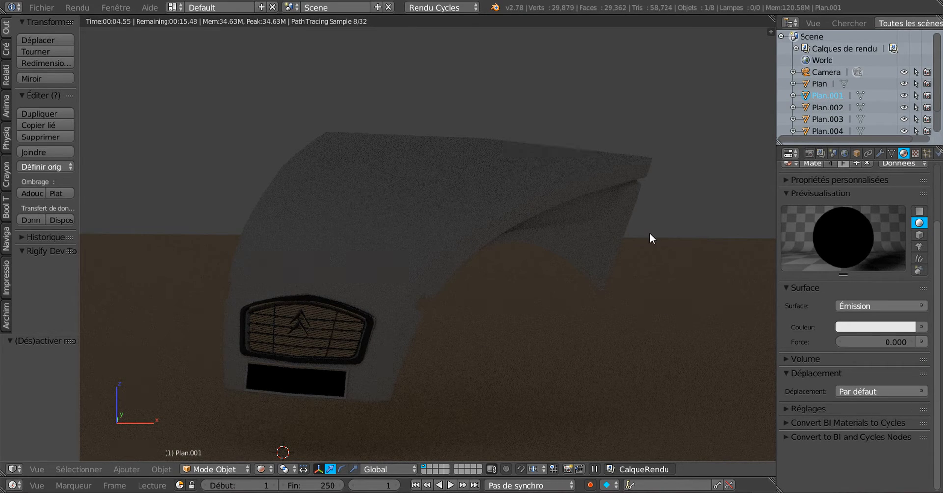
pyautogui.scroll(-3, 650, 231)
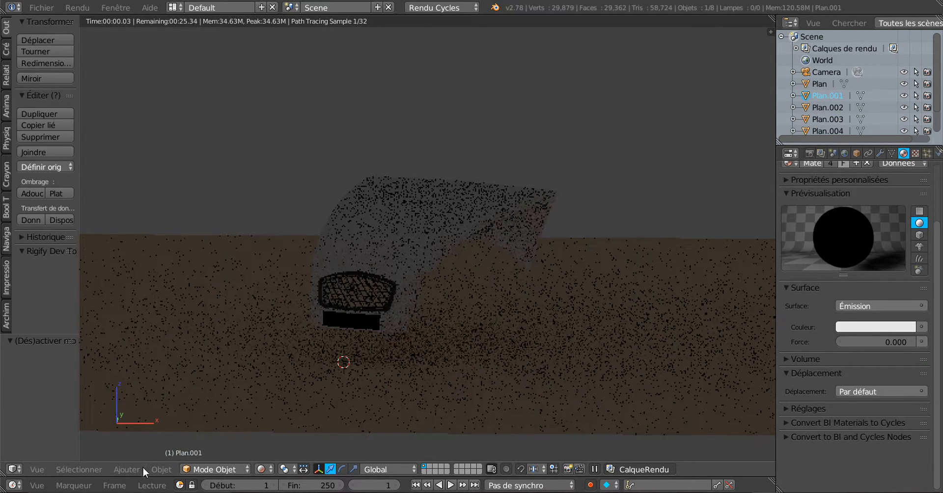
pyautogui.click(142, 467)
pyautogui.click(143, 468)
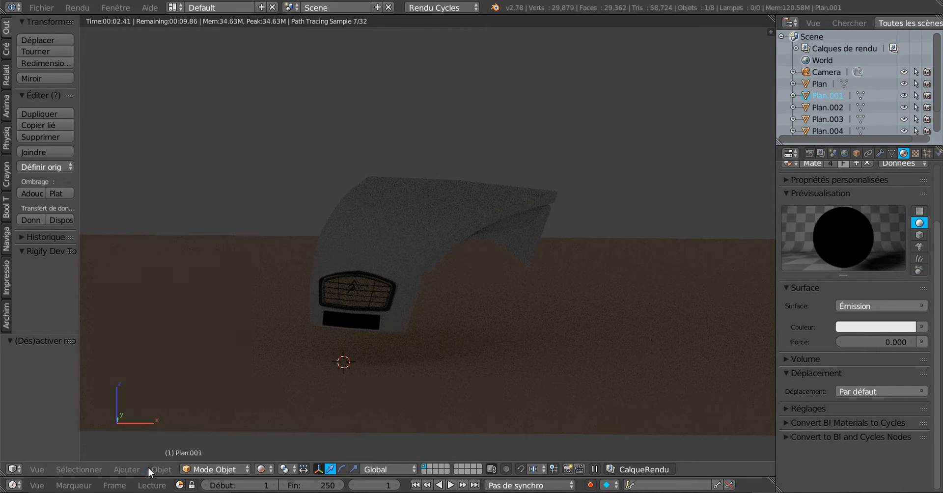
pyautogui.click(149, 469)
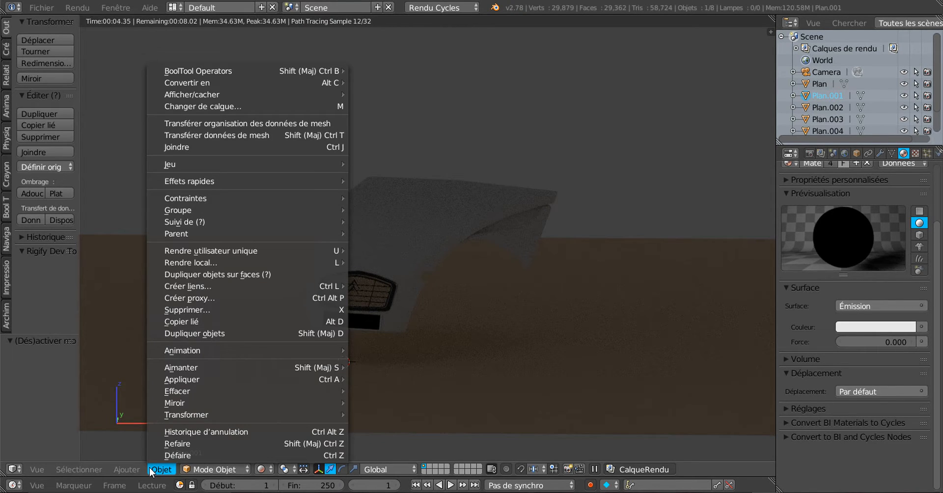
pyautogui.moveTo(127, 469)
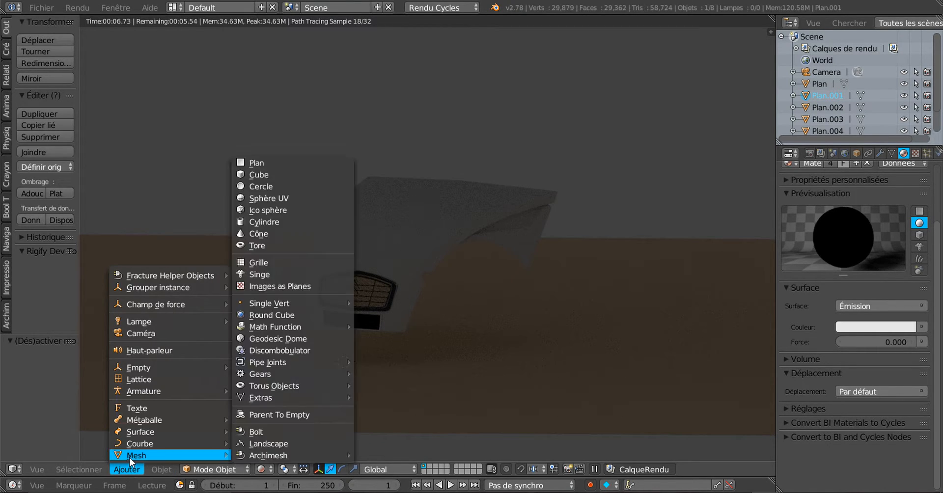
pyautogui.click(277, 286)
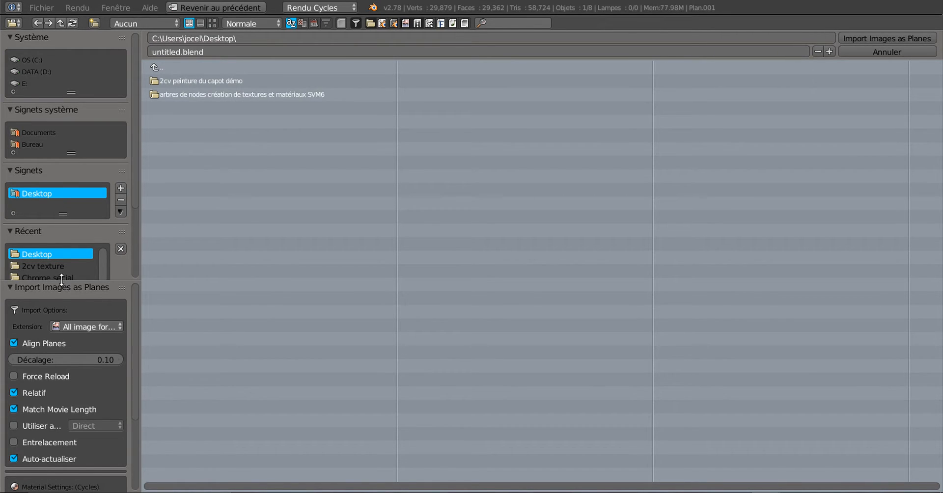
# - Import Ciel de nuages.jpg from the Texture Blender\Ciel folder as a plane, using thumbnail display to find it
pyautogui.moveTo(61, 278); pyautogui.dragTo(58, 395)
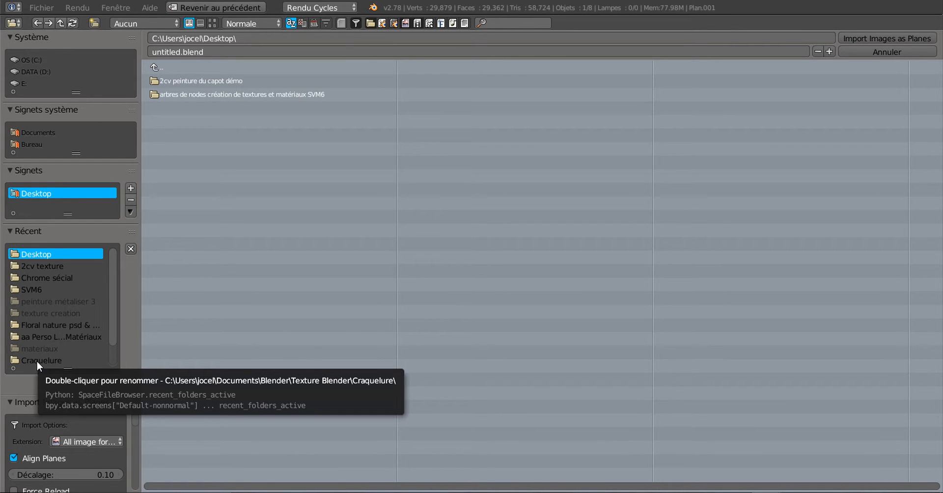
pyautogui.moveTo(115, 337); pyautogui.dragTo(115, 355)
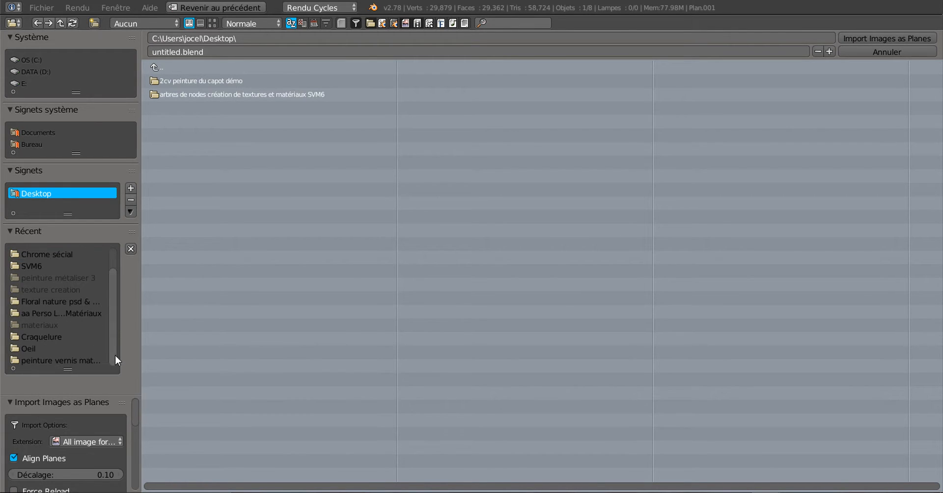
pyautogui.click(39, 336)
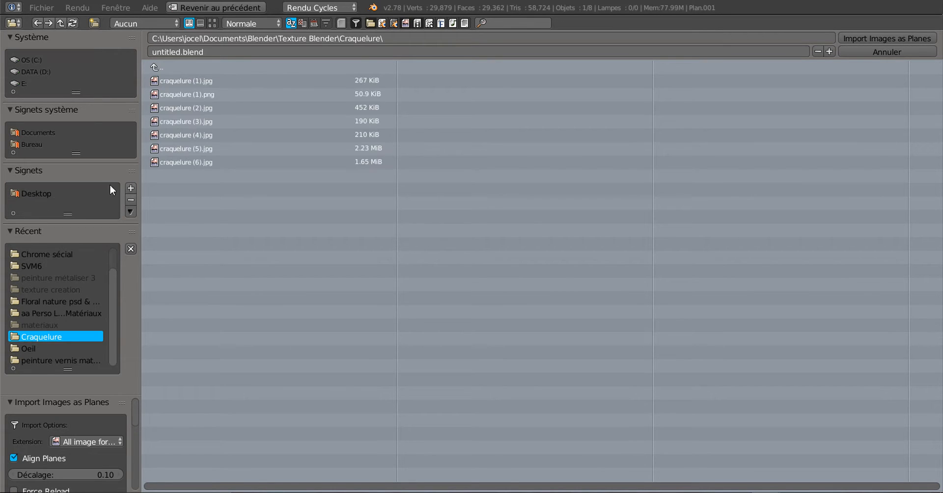
pyautogui.click(156, 66)
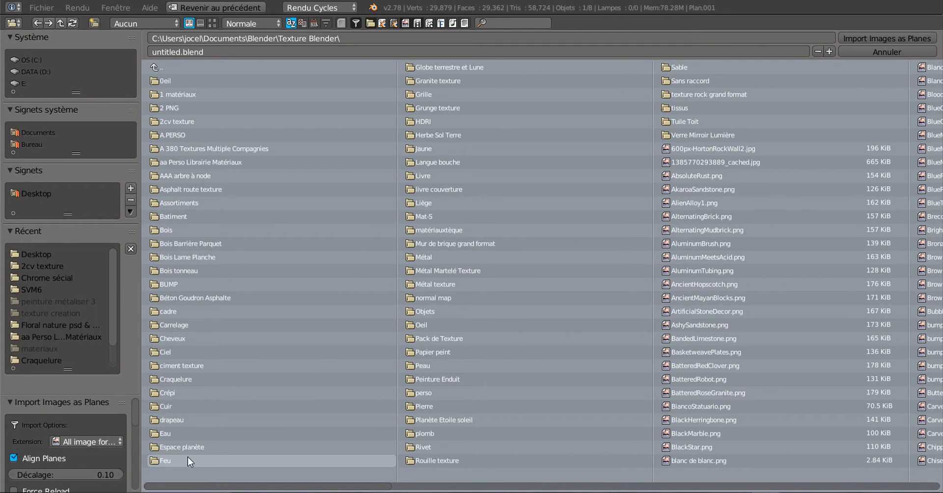
pyautogui.click(168, 352)
pyautogui.click(212, 23)
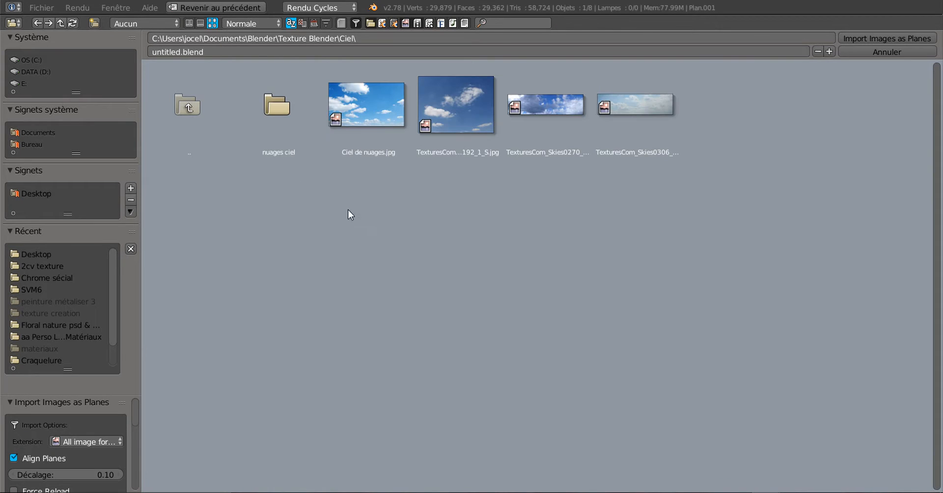
pyautogui.click(362, 98)
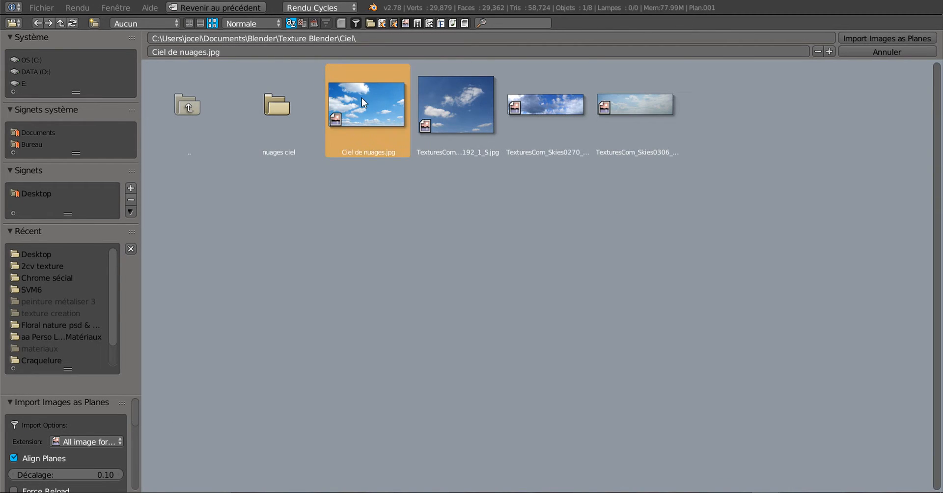
pyautogui.click(881, 38)
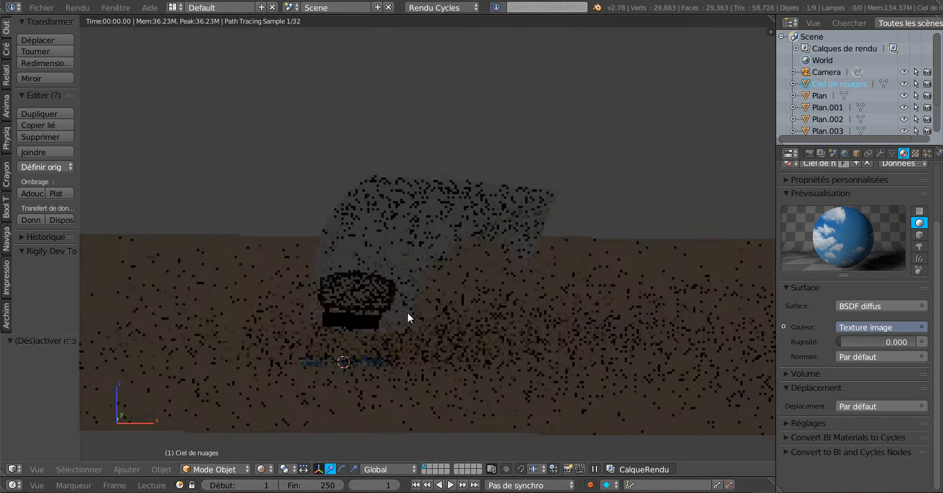
# - Move the cloud plane about 6.8 units up above the car body and scale it up about 12.3 times
pyautogui.scroll(-2, 462, 319)
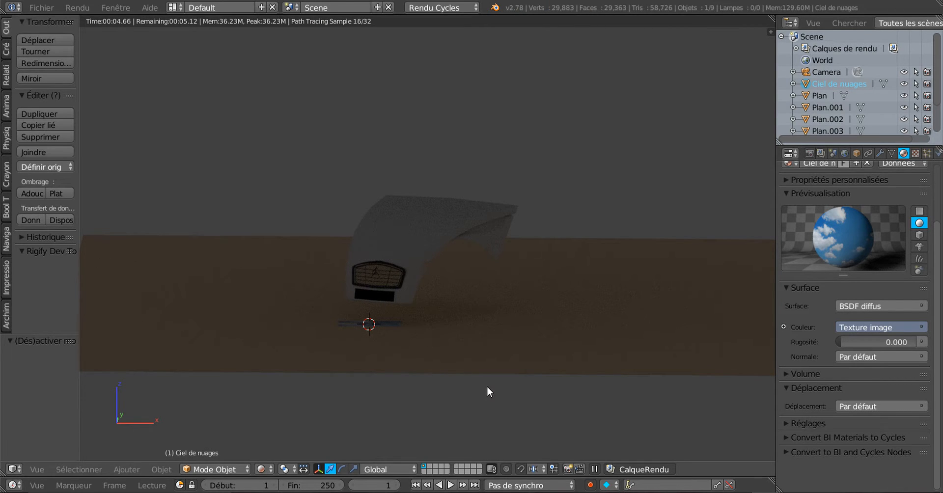
pyautogui.press('g')
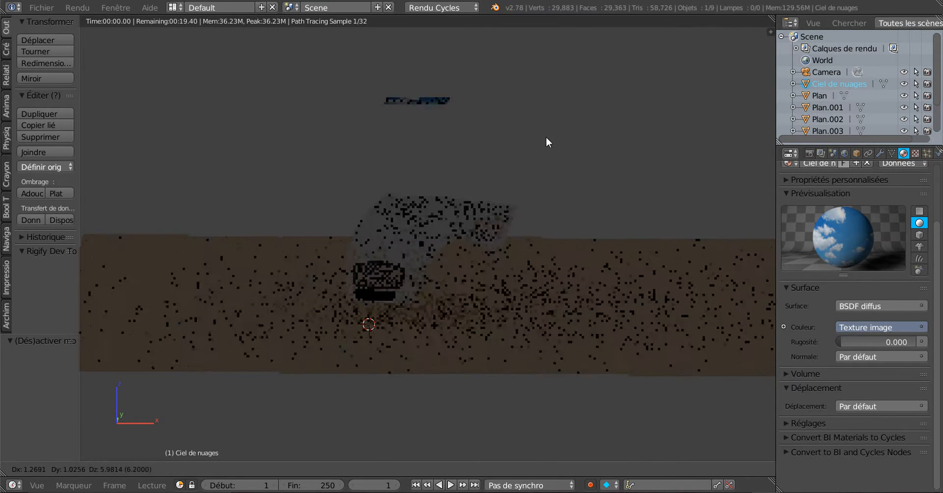
pyautogui.click(547, 132)
pyautogui.press('s')
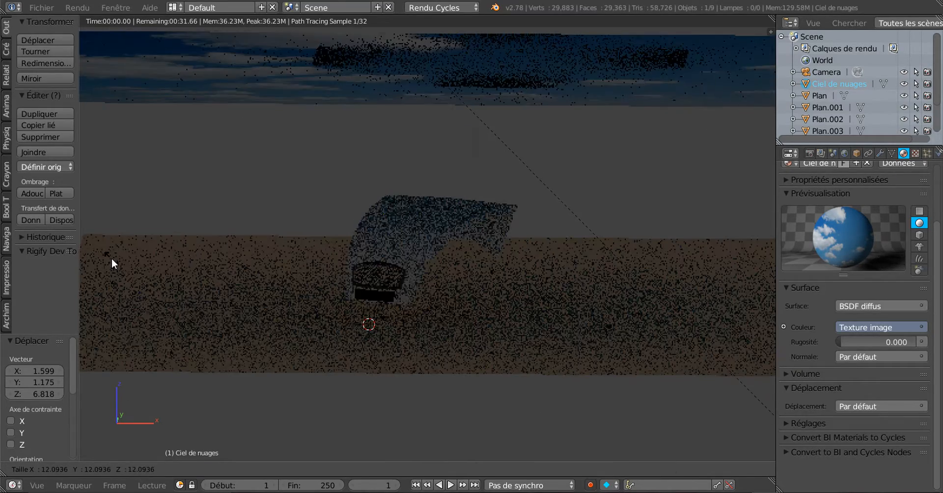
pyautogui.click(127, 276)
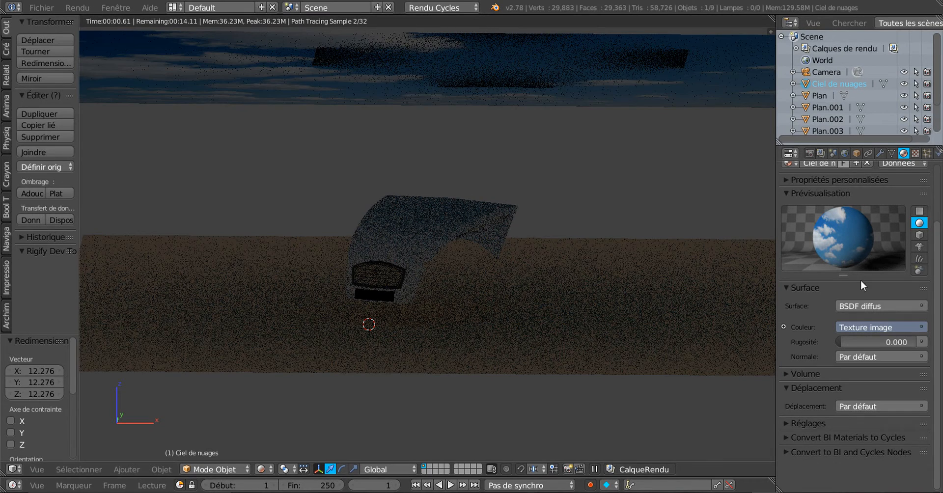
# - Change the cloud plane's surface shader to Émission and check its light on the car body up close
pyautogui.click(883, 304)
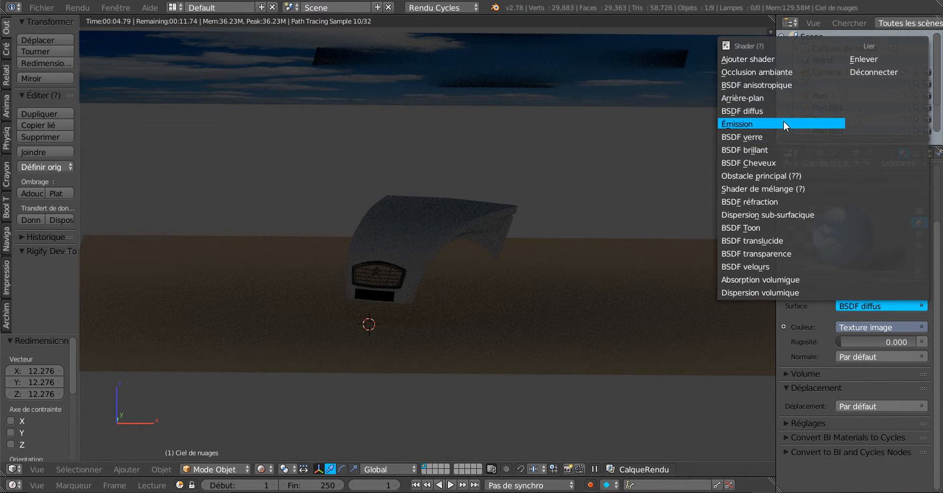
pyautogui.click(768, 123)
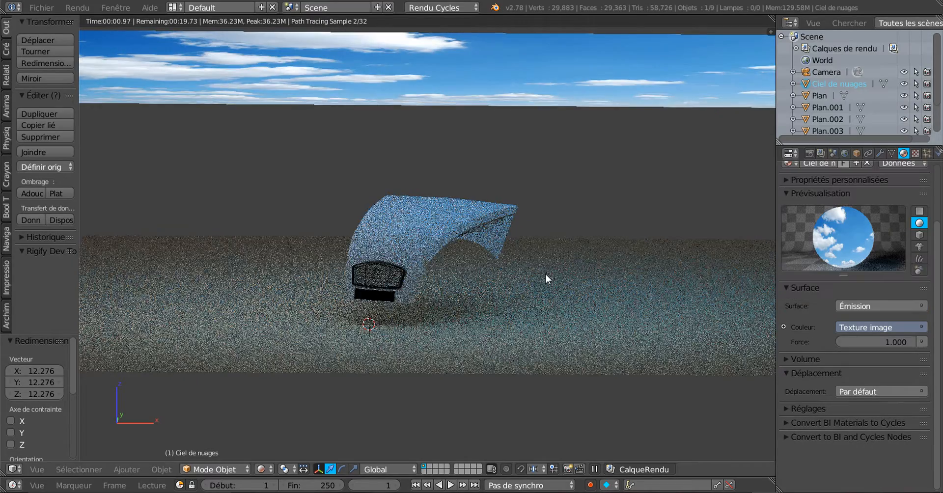
pyautogui.scroll(5, 555, 273)
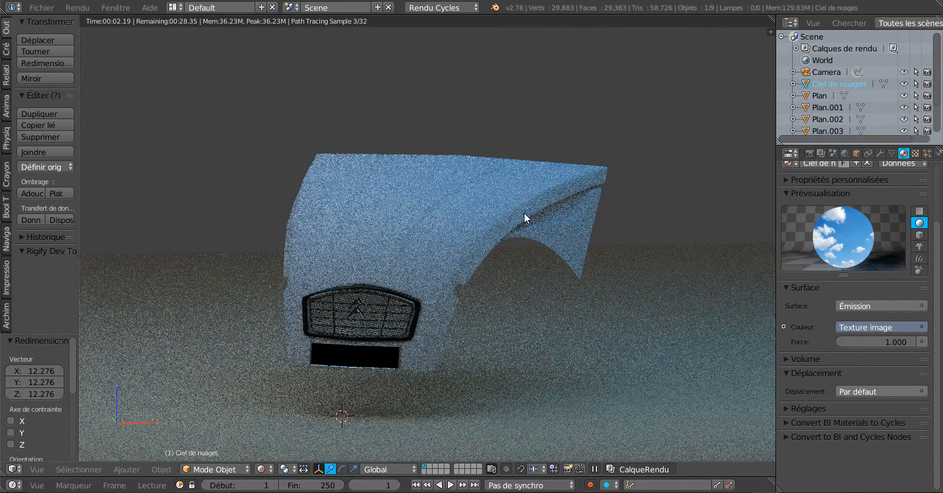
# - Enable nodes for the World surface and set its background colour to Texture du ciel
pyautogui.moveTo(540, 279); pyautogui.dragTo(534, 280, button='middle')
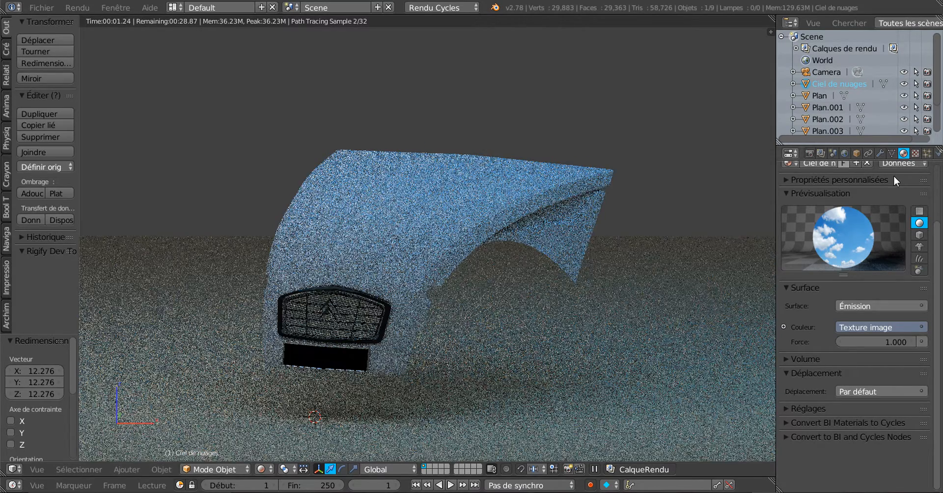
pyautogui.click(845, 153)
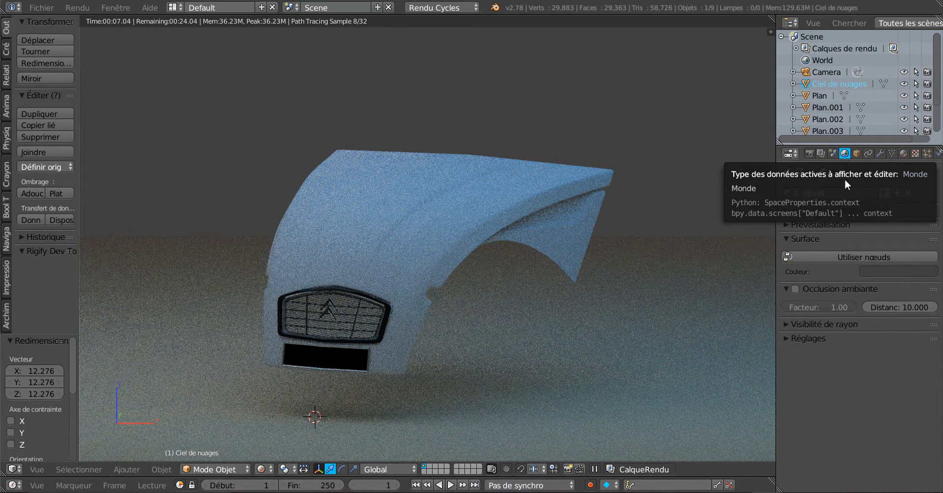
pyautogui.click(878, 258)
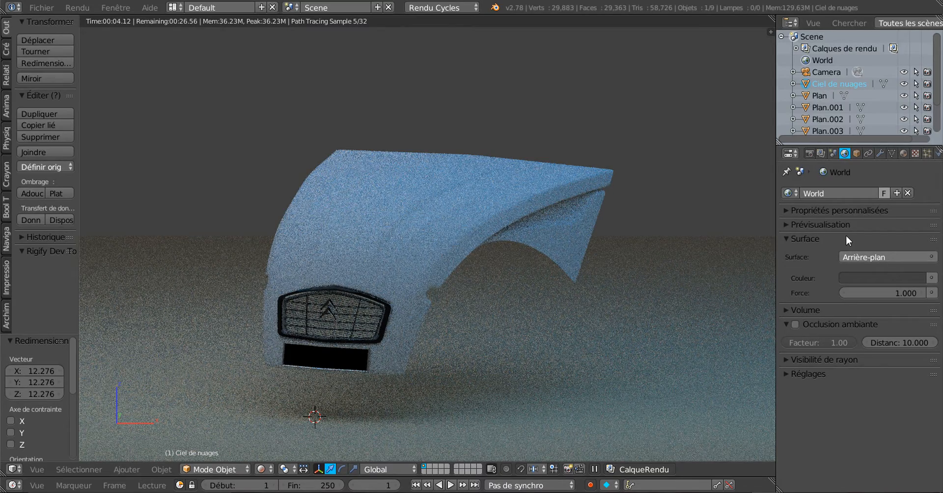
pyautogui.click(931, 278)
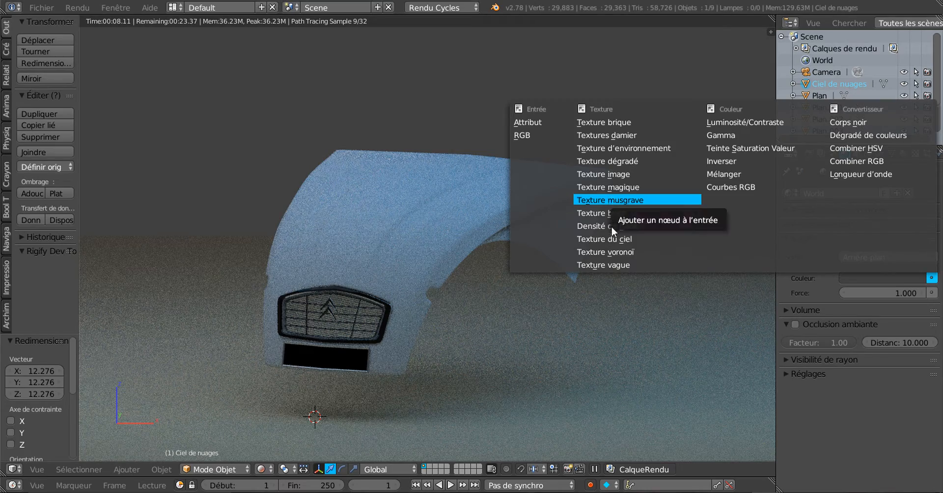
pyautogui.click(617, 240)
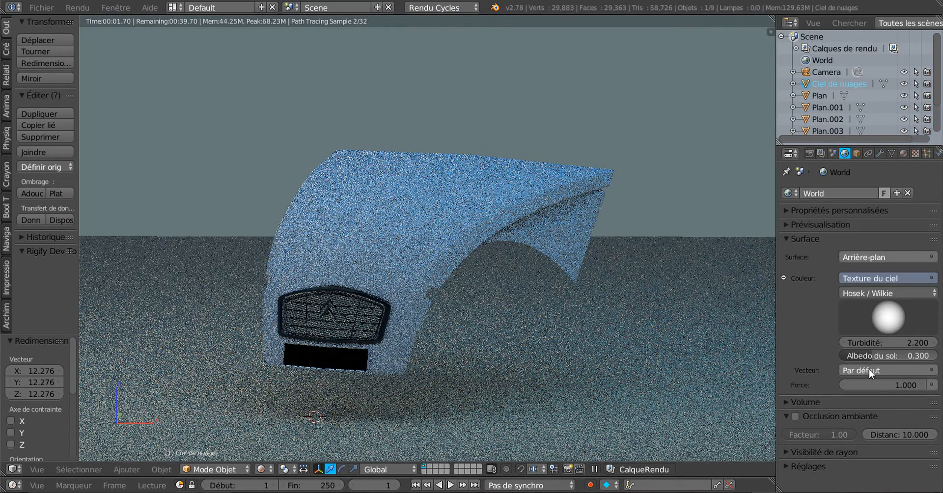
# - Set the Hosek / Wilkie sky texture's turbidity to 8.800
pyautogui.moveTo(910, 343)
pyautogui.mouseDown()
pyautogui.moveTo(928, 343)
pyautogui.moveTo(915, 343)
pyautogui.mouseUp()
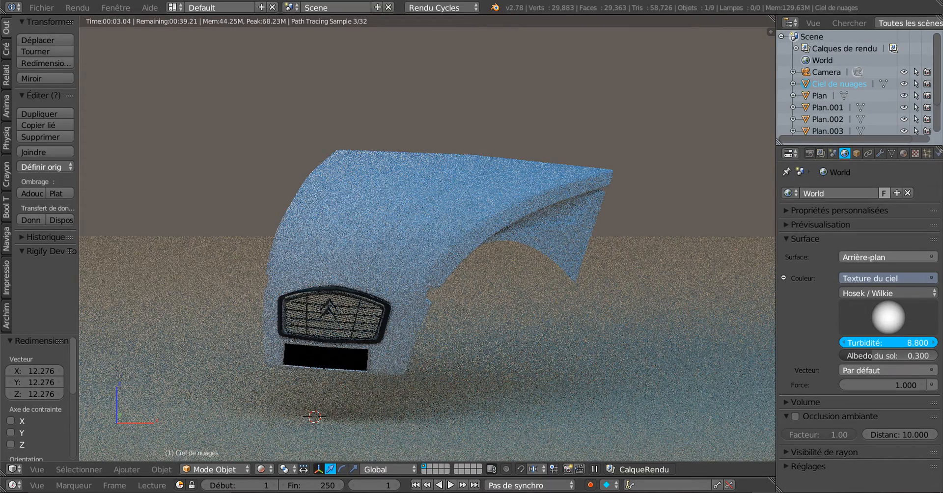
pyautogui.moveTo(916, 343); pyautogui.dragTo(915, 343)
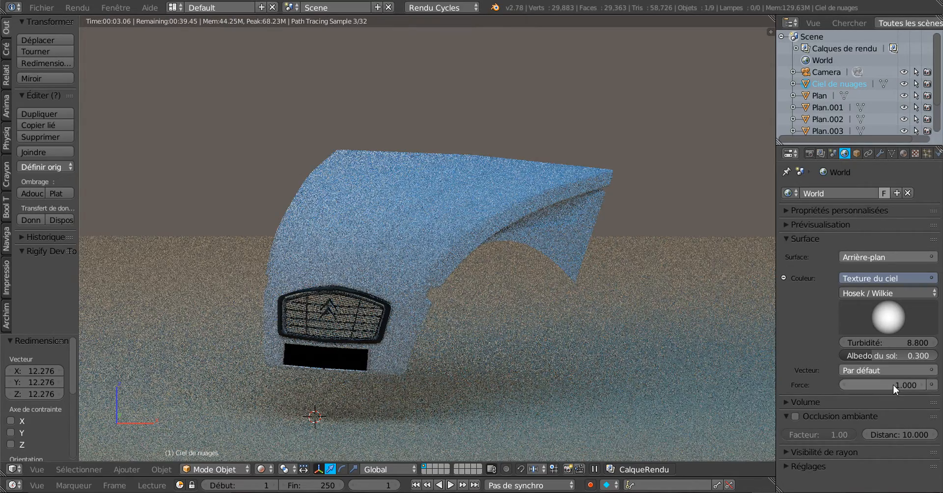
# - Select the car body and show the viewport in solid shading in Object mode
pyautogui.scroll(2, 638, 307)
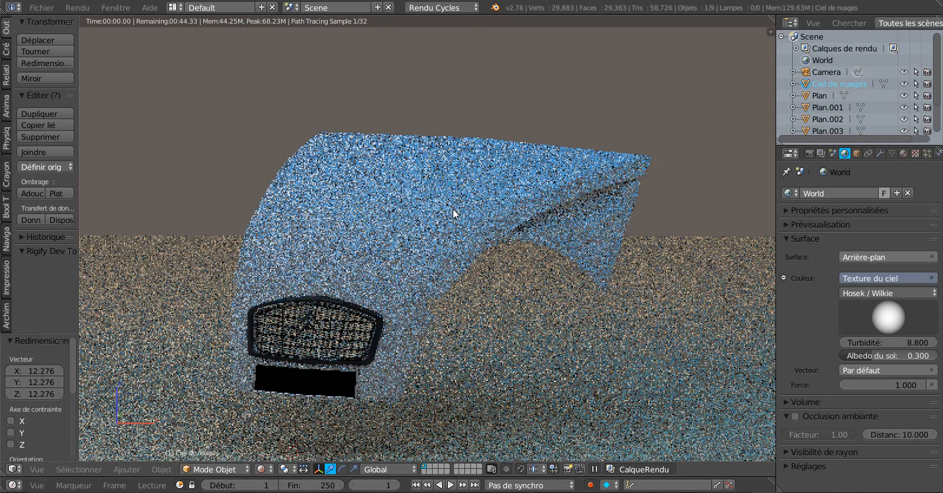
pyautogui.rightClick(453, 214)
pyautogui.scroll(-2, 568, 302)
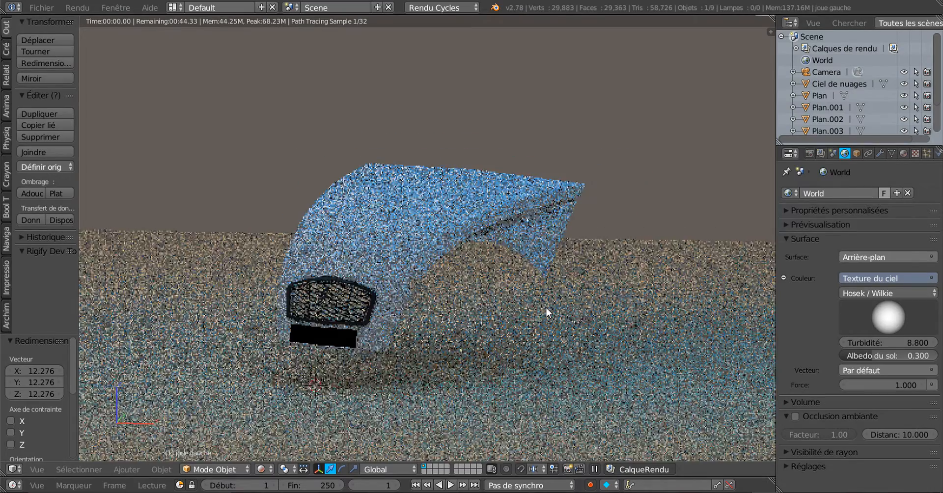
pyautogui.scroll(2, 547, 307)
pyautogui.press('Tab')
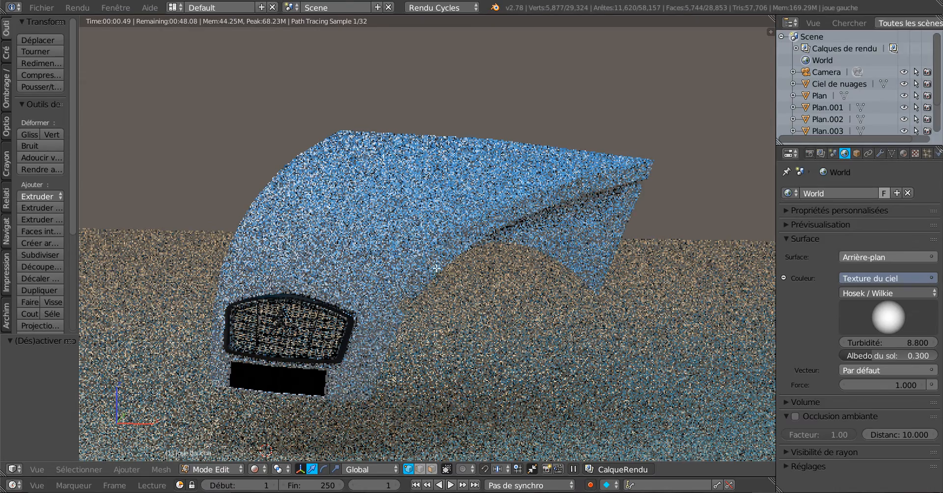
pyautogui.click(201, 470)
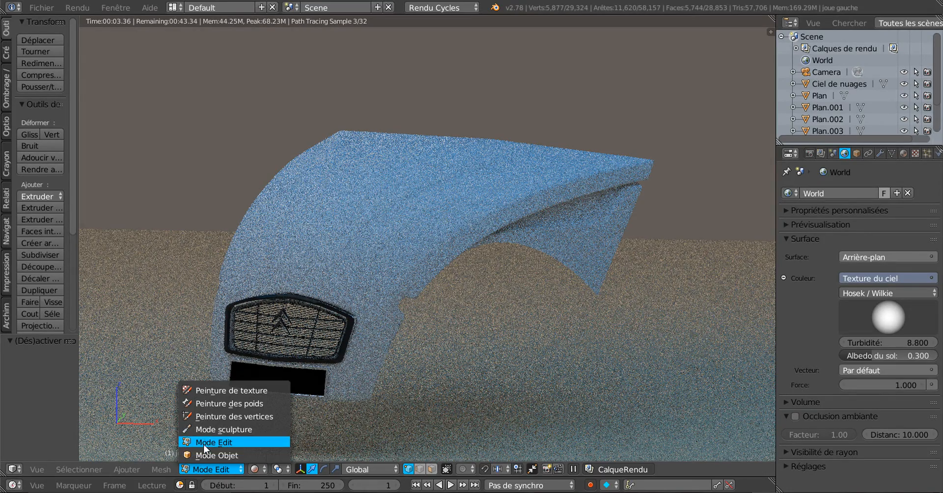
pyautogui.click(206, 455)
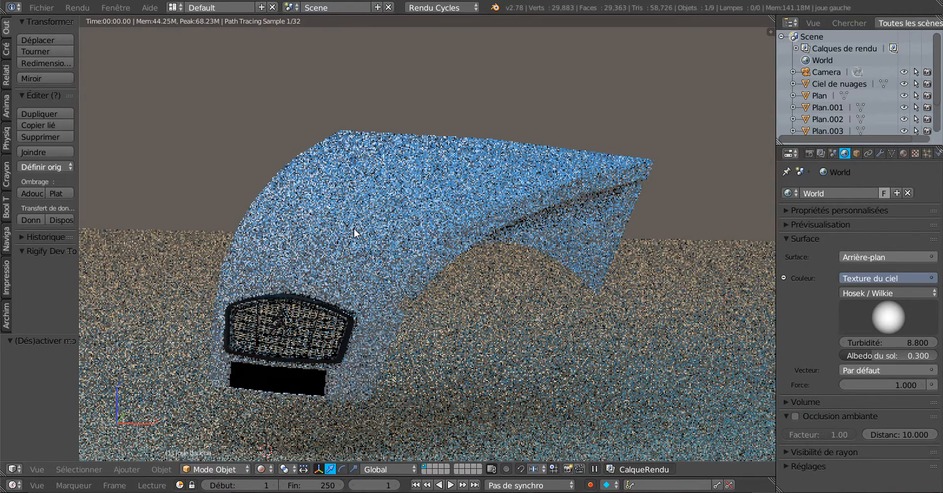
pyautogui.click(262, 469)
pyautogui.click(276, 431)
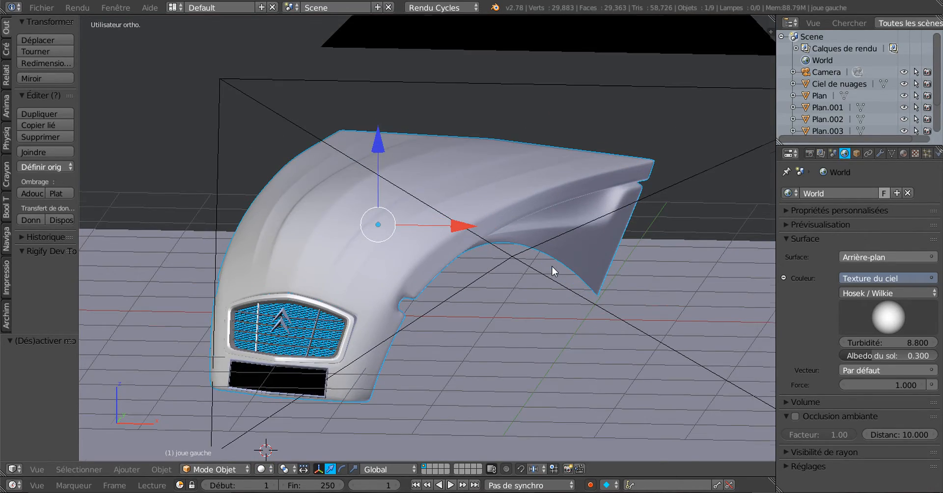
# - In Edit mode, select the car body's outer shell and both inner wing panels with all linked geometry, leaving out the grille
pyautogui.scroll(1, 552, 267)
pyautogui.press('Tab')
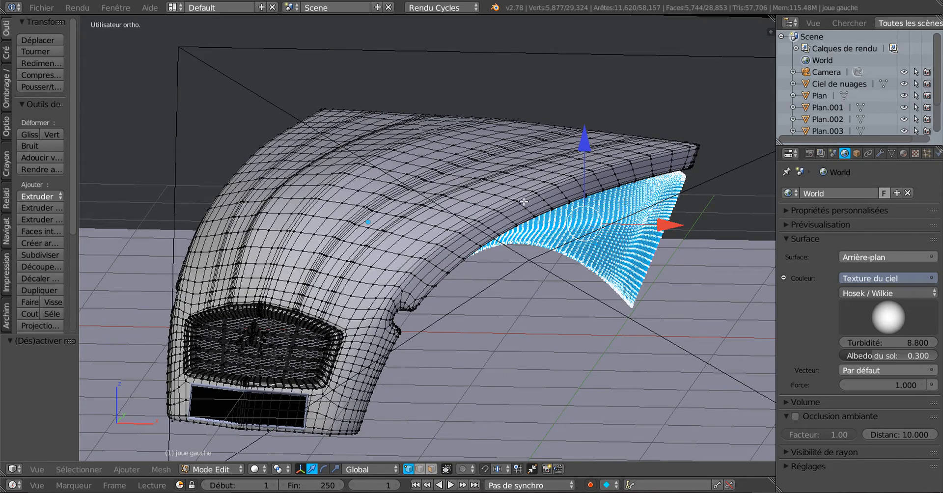
pyautogui.moveTo(521, 211); pyautogui.dragTo(589, 229, button='middle')
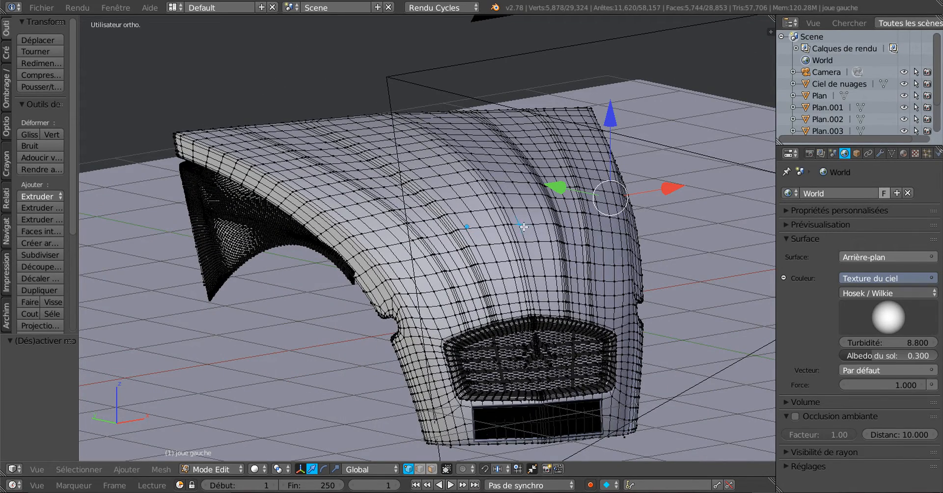
pyautogui.keyDown('shift'); pyautogui.rightClick(275, 226); pyautogui.keyUp('shift')
pyautogui.scroll(1, 387, 242)
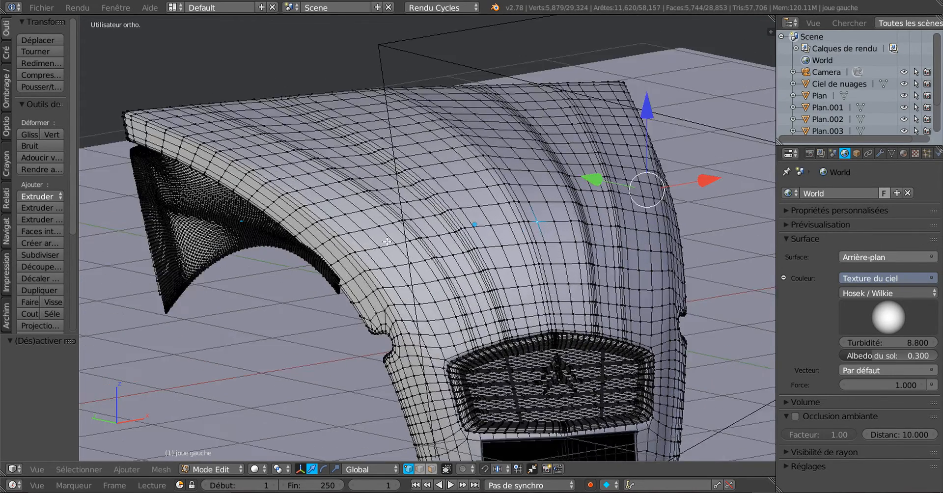
pyautogui.hotkey('ctrl', 'l')
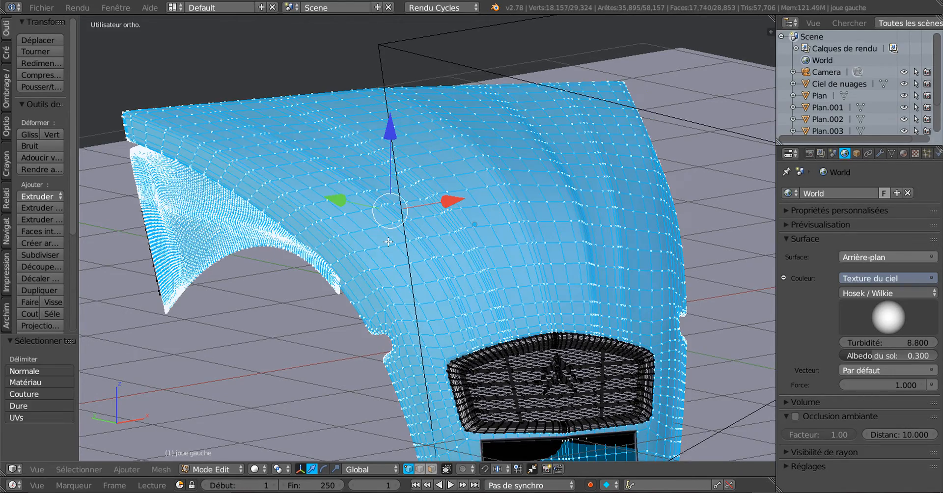
# - Examine the linked selection around the grille, the number plate opening and the wheel arches of the car body
pyautogui.scroll(-6, 388, 241)
pyautogui.moveTo(469, 259); pyautogui.dragTo(402, 251, button='middle')
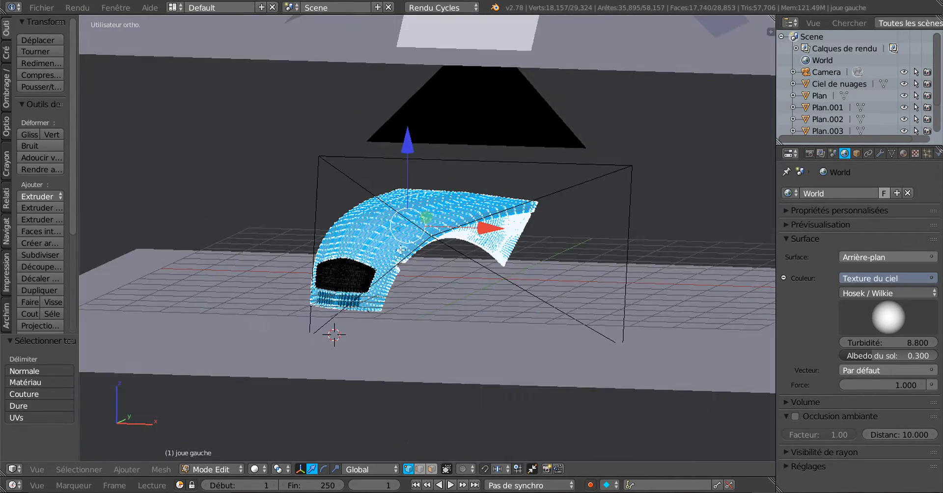
pyautogui.scroll(3, 400, 271)
pyautogui.keyDown('shift'); pyautogui.moveTo(356, 289); pyautogui.dragTo(470, 220, button='middle'); pyautogui.keyUp('shift')
pyautogui.scroll(2, 443, 251)
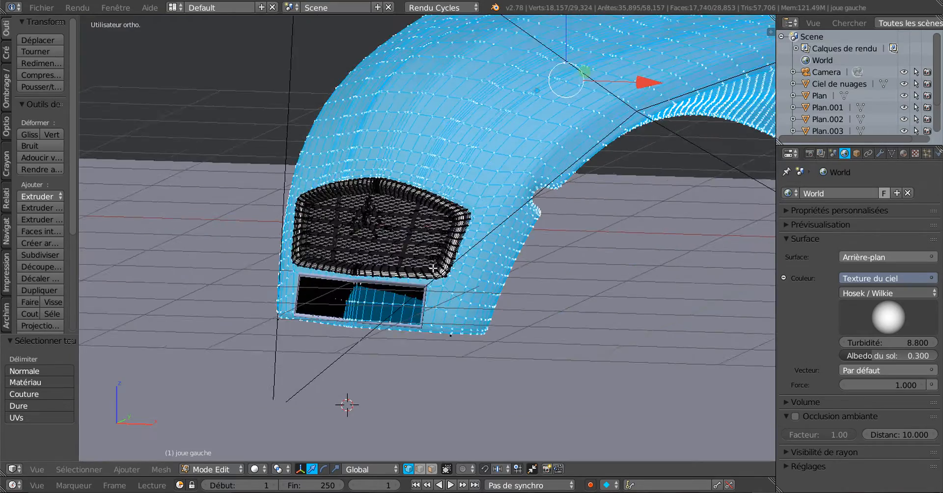
pyautogui.scroll(2, 429, 278)
pyautogui.scroll(2, 364, 340)
pyautogui.scroll(-2, 364, 339)
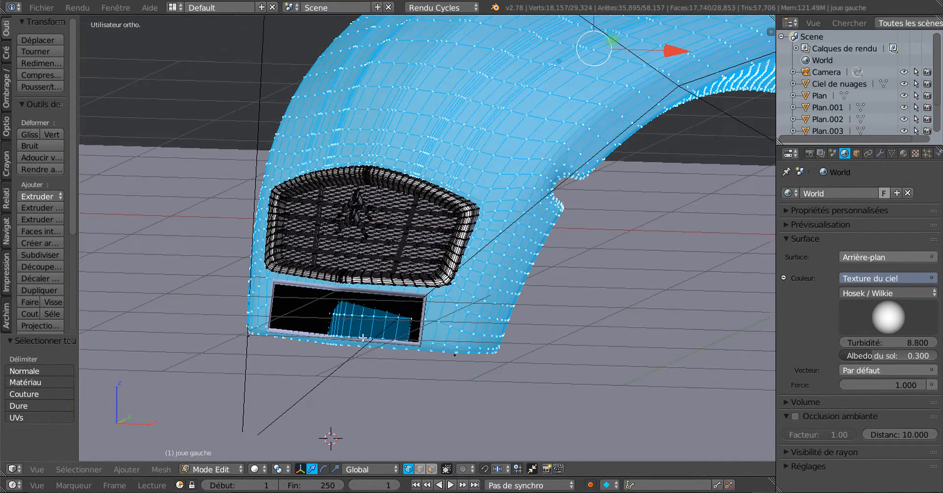
pyautogui.scroll(-3, 583, 133)
pyautogui.keyDown('shift'); pyautogui.moveTo(576, 152); pyautogui.dragTo(490, 202, button='middle'); pyautogui.keyUp('shift')
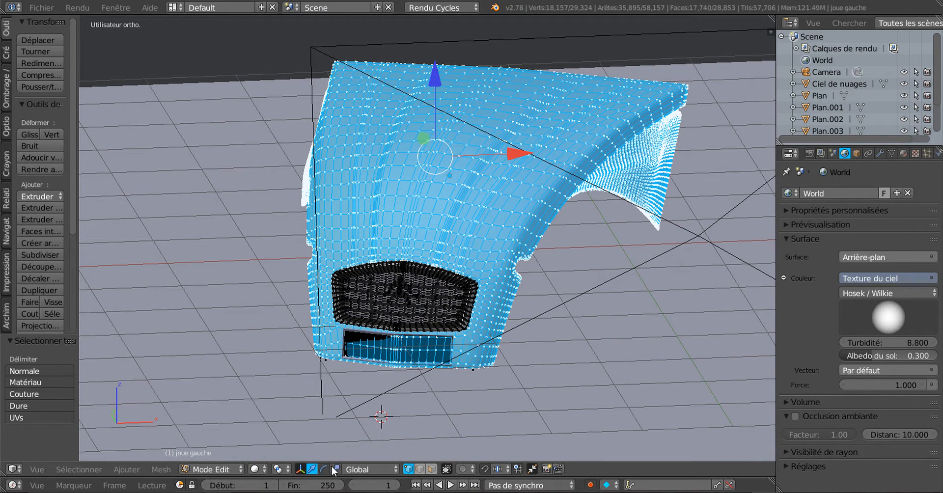
pyautogui.scroll(-3, 513, 331)
pyautogui.keyDown('shift'); pyautogui.moveTo(550, 323); pyautogui.dragTo(601, 326, button='middle'); pyautogui.keyUp('shift')
# - Return to Object mode and start appending from the aa Perso Librairie Matériaux folder
pyautogui.click(195, 470)
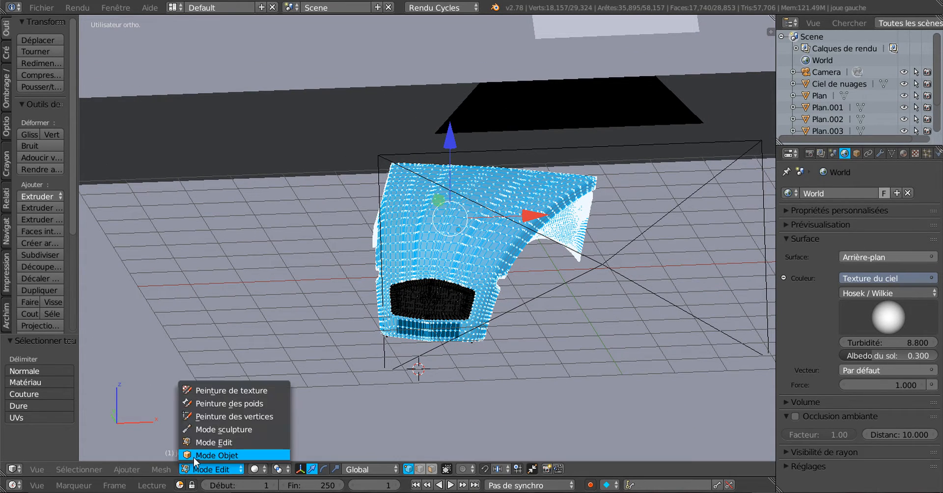
pyautogui.click(201, 455)
pyautogui.click(40, 8)
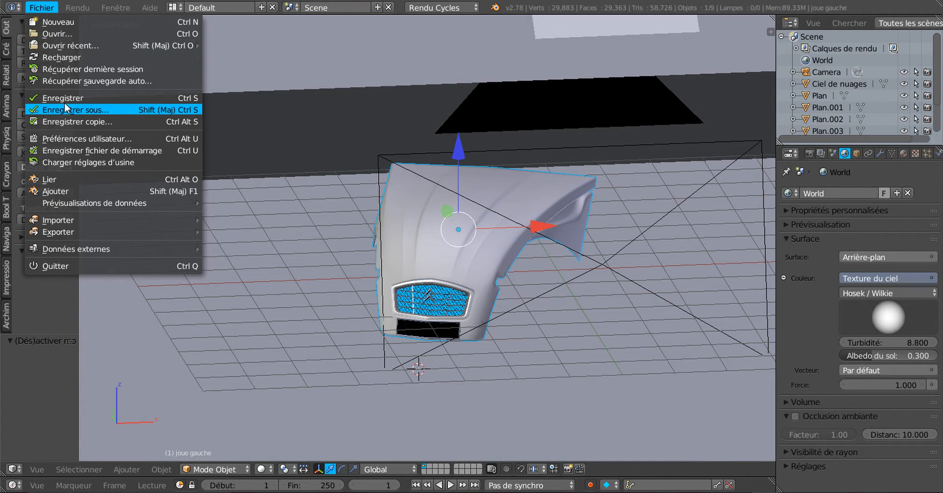
pyautogui.click(64, 191)
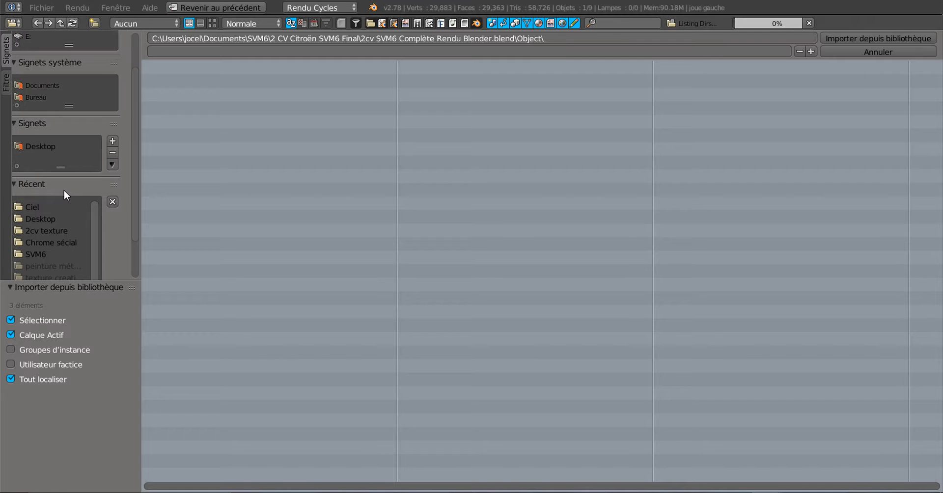
pyautogui.scroll(-2, 55, 207)
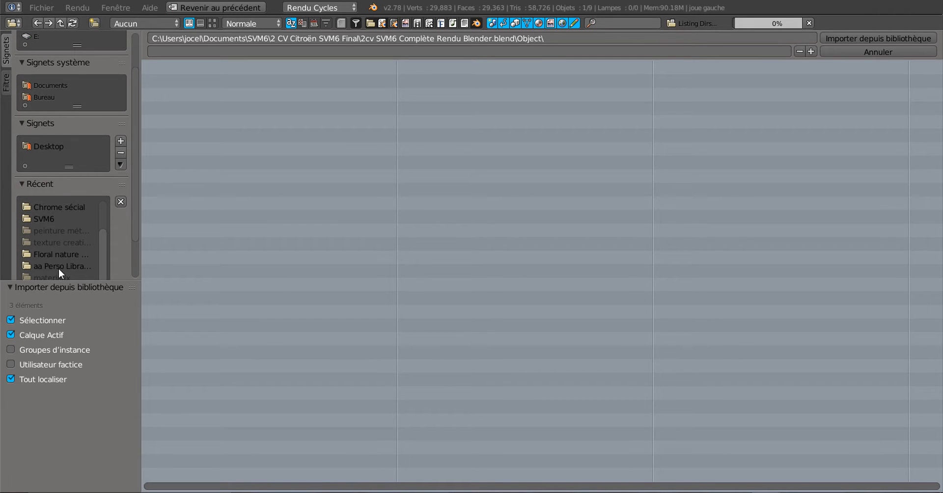
pyautogui.click(58, 267)
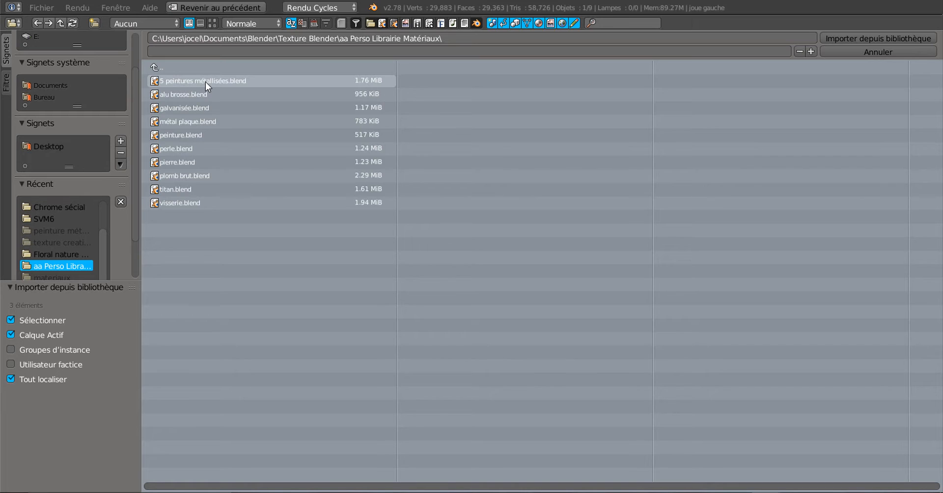
# - Append every material from bleu métalliser.1 to vert métalliser.3 out of 5 peintures métallisées.blend
pyautogui.click(184, 81)
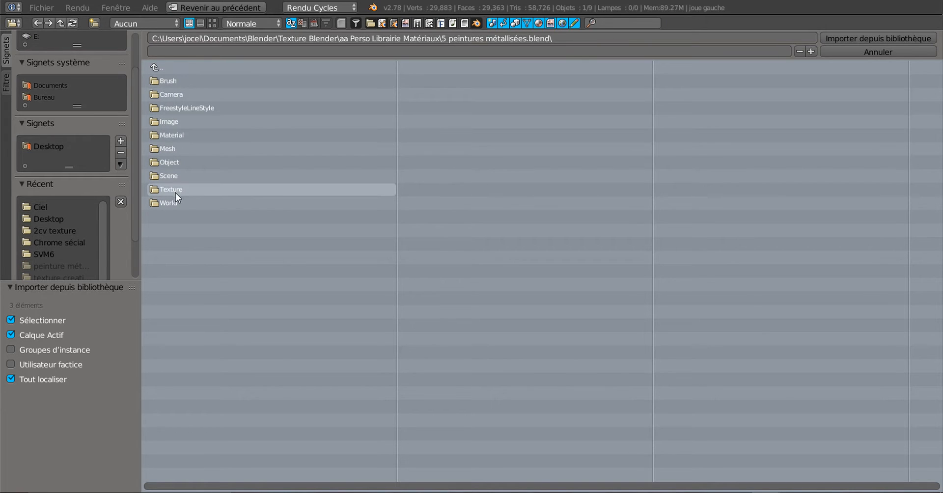
pyautogui.click(167, 136)
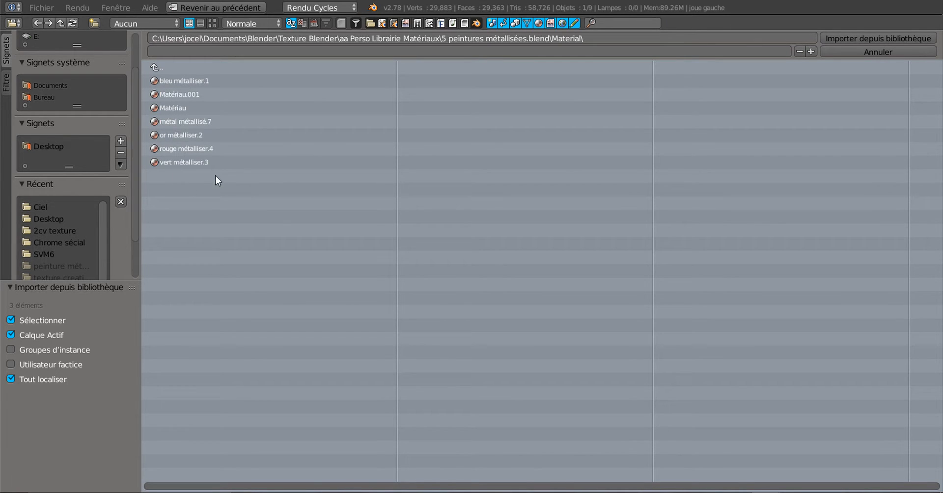
pyautogui.moveTo(215, 178); pyautogui.dragTo(153, 78)
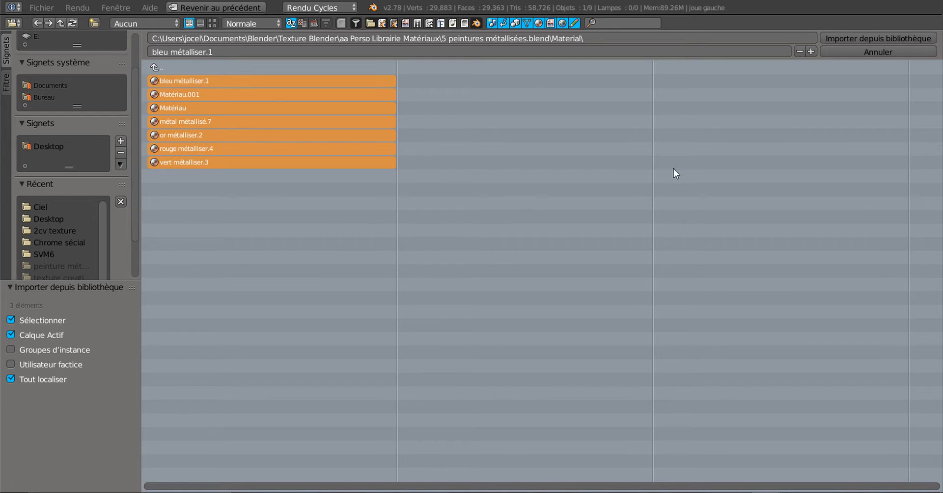
pyautogui.click(872, 39)
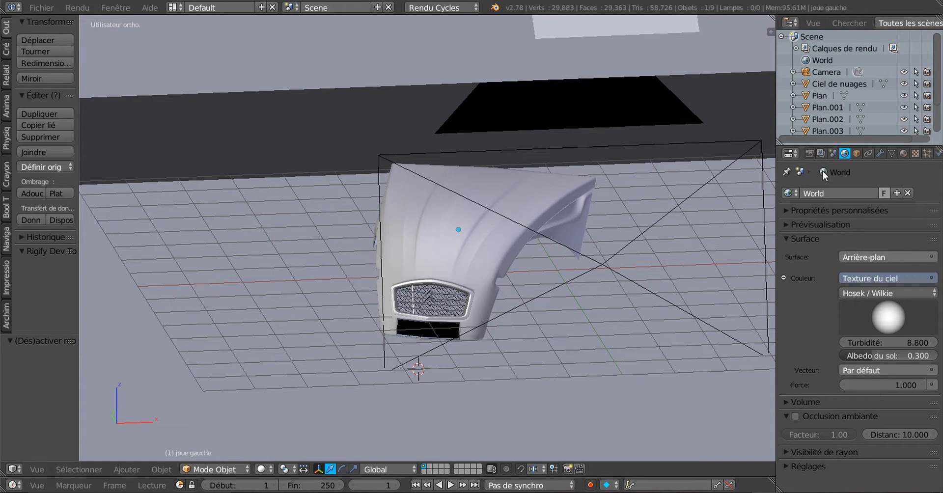
# - In Edit mode, add a material slot to the car body and create a new material in it
pyautogui.click(904, 152)
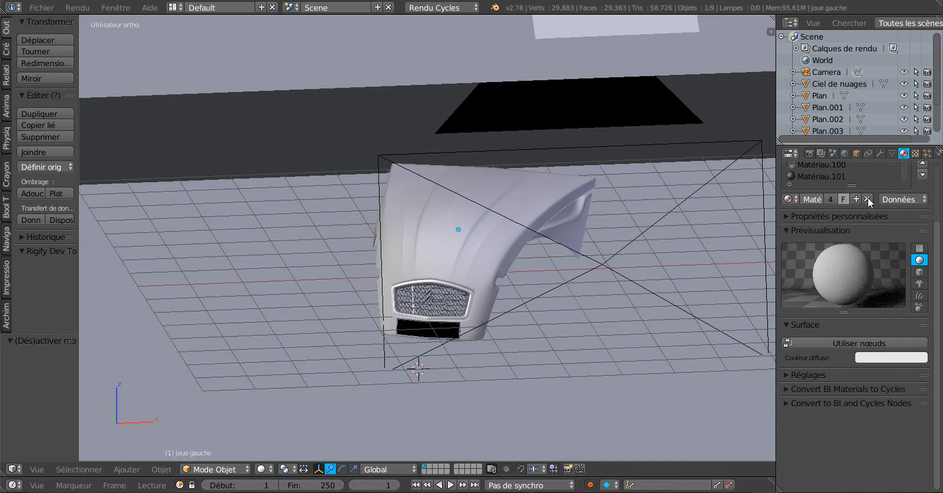
pyautogui.click(788, 199)
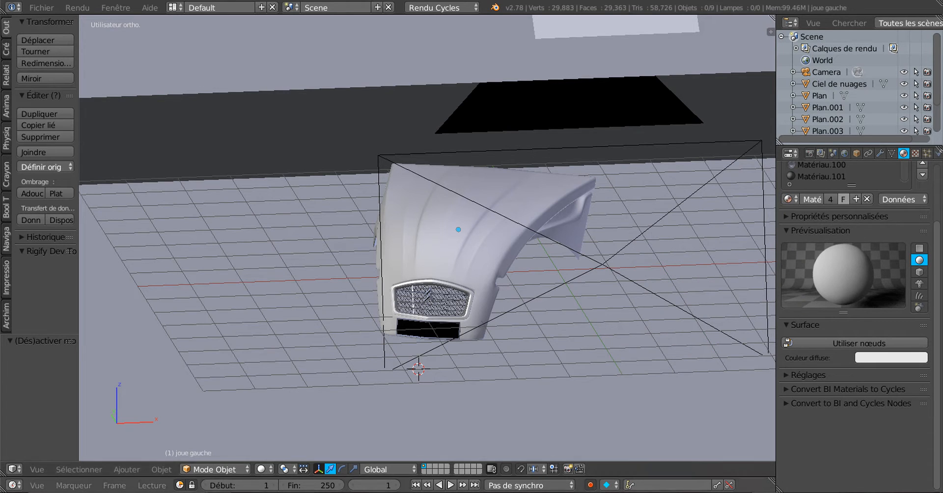
pyautogui.click(211, 470)
pyautogui.click(214, 442)
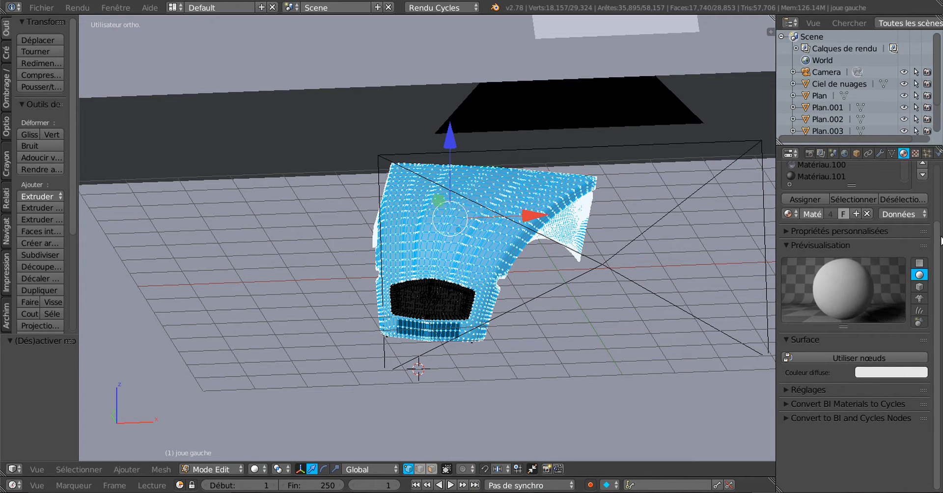
pyautogui.scroll(5, 934, 236)
pyautogui.click(926, 193)
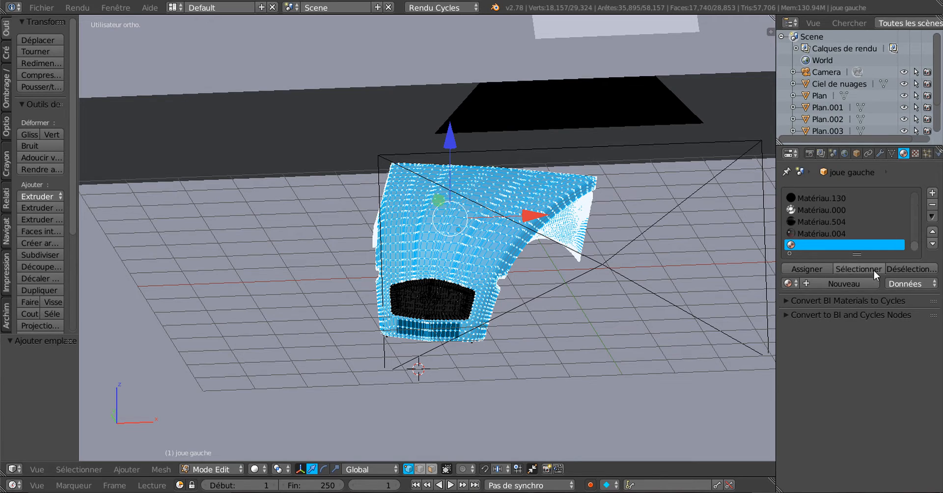
pyautogui.click(845, 284)
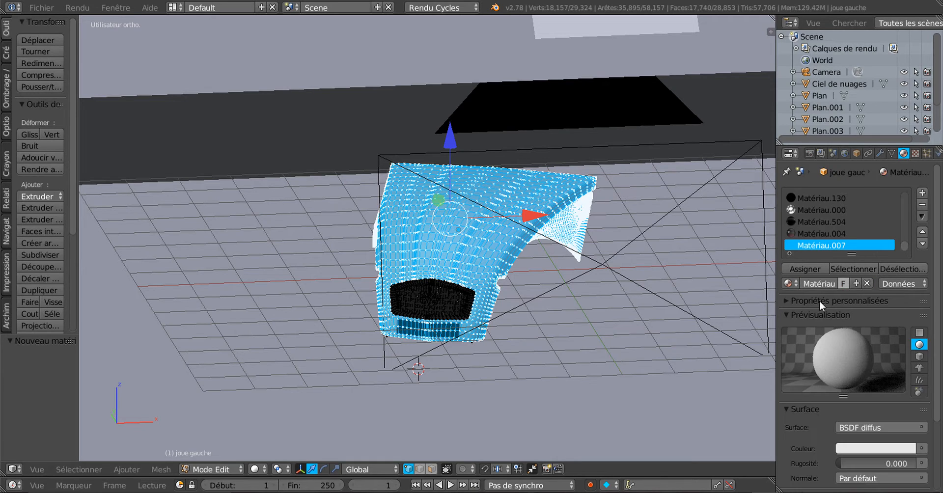
# - Put the rouge métalliser.4 material in the new slot and assign it to the selected shell faces of the car body
pyautogui.click(788, 283)
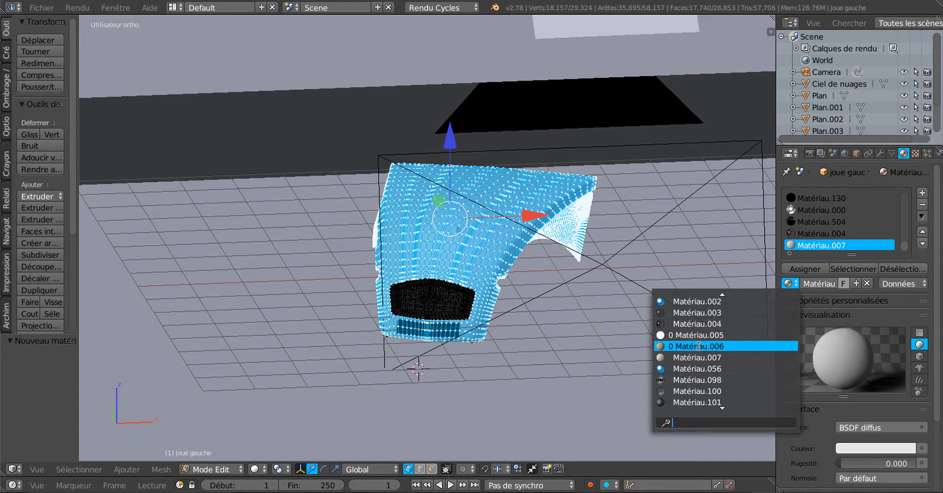
pyautogui.scroll(-6, 699, 347)
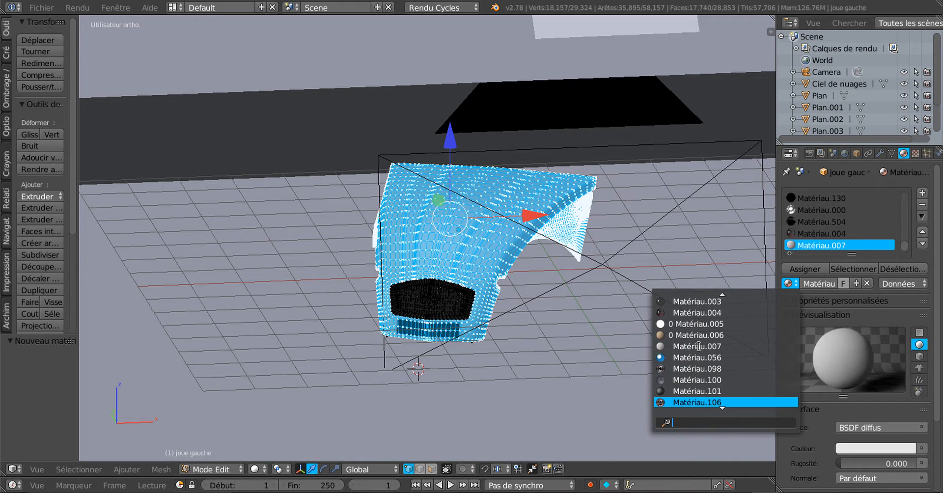
pyautogui.scroll(6, 698, 346)
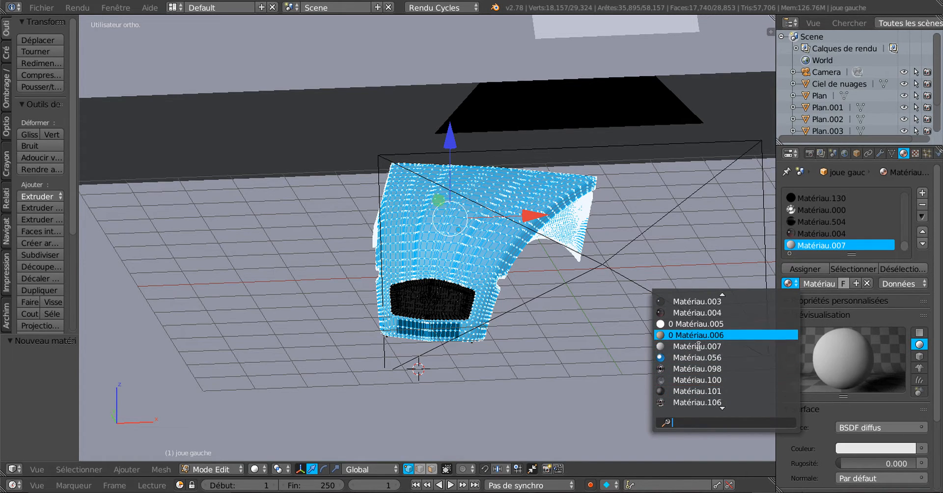
pyautogui.scroll(8, 698, 346)
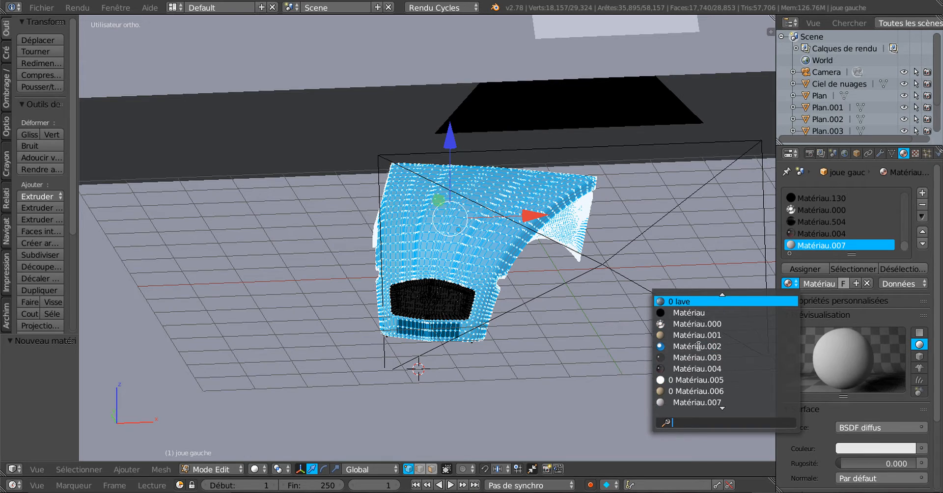
pyautogui.scroll(2, 699, 347)
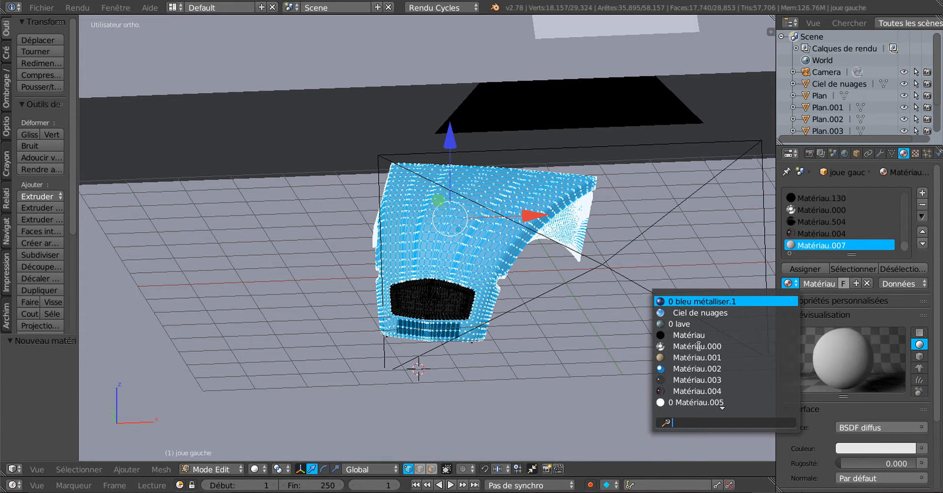
pyautogui.scroll(-20, 699, 346)
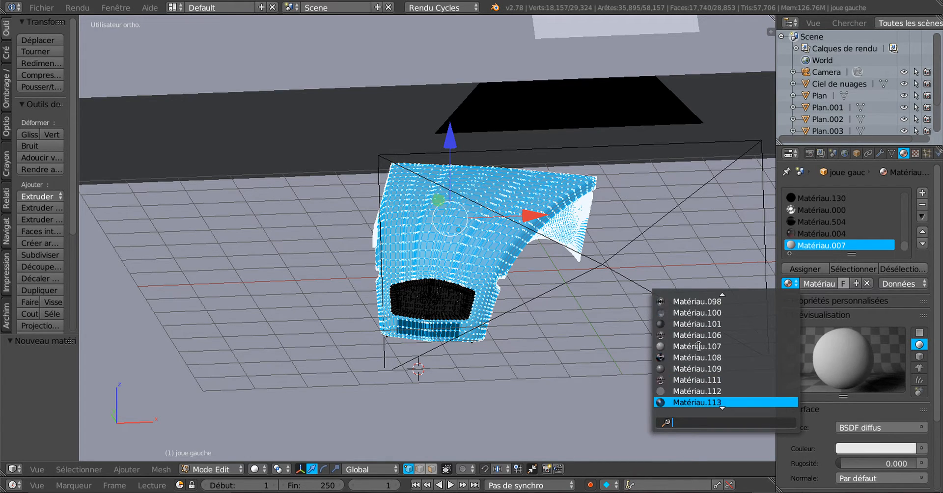
pyautogui.scroll(-4, 698, 346)
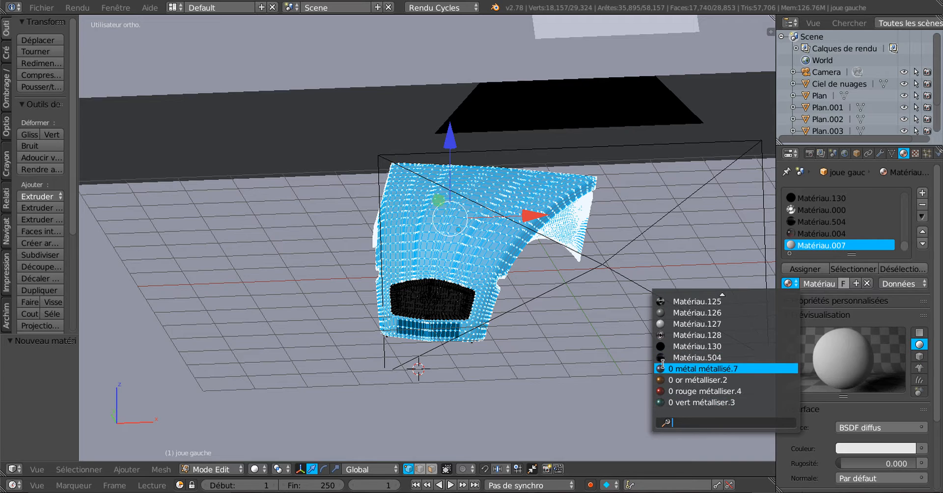
pyautogui.click(695, 391)
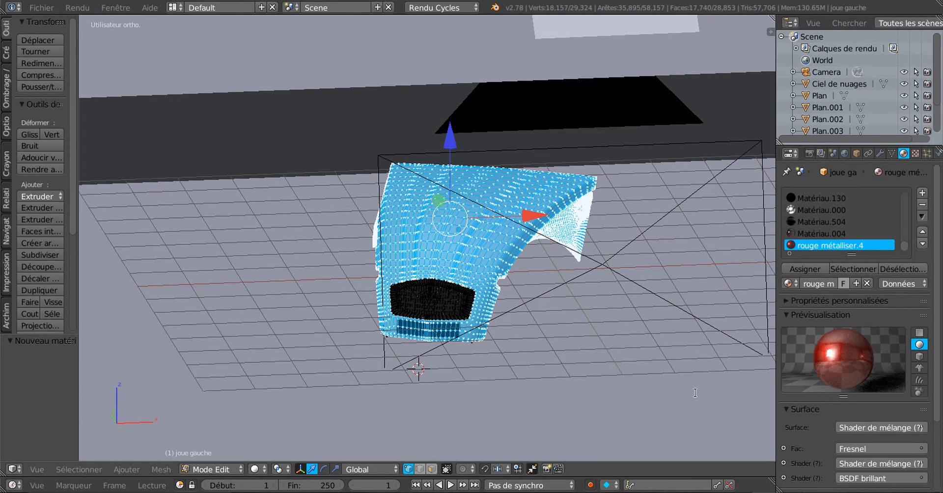
pyautogui.click(806, 269)
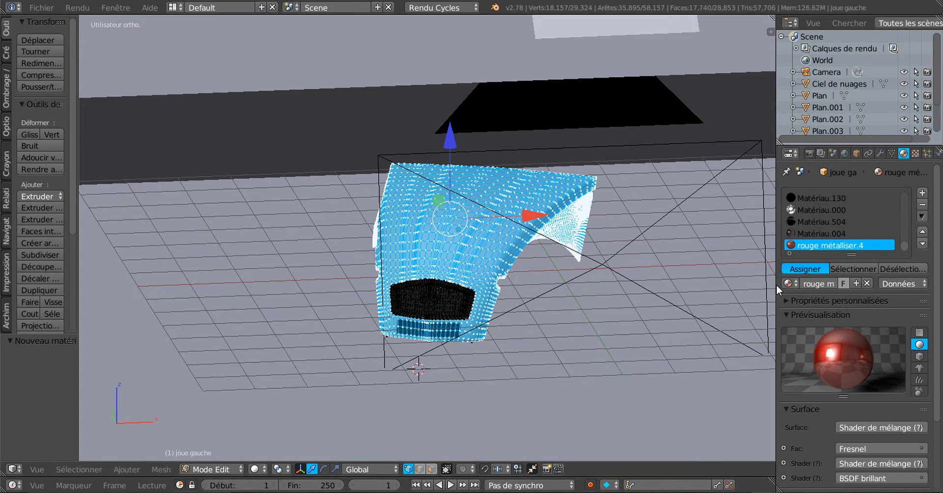
# - Switch the 3D view to rendered shading and examine the red metallic paint on the body from a lower angle
pyautogui.click(256, 469)
pyautogui.click(271, 391)
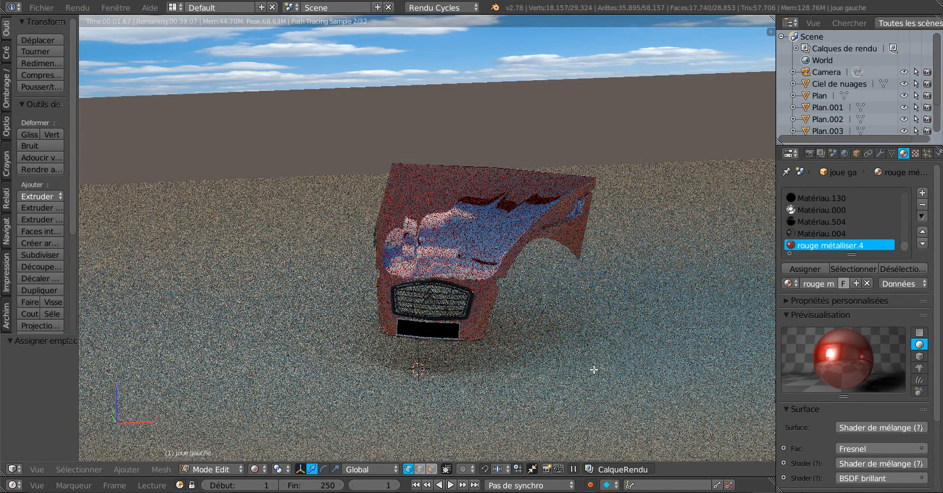
pyautogui.scroll(2, 593, 370)
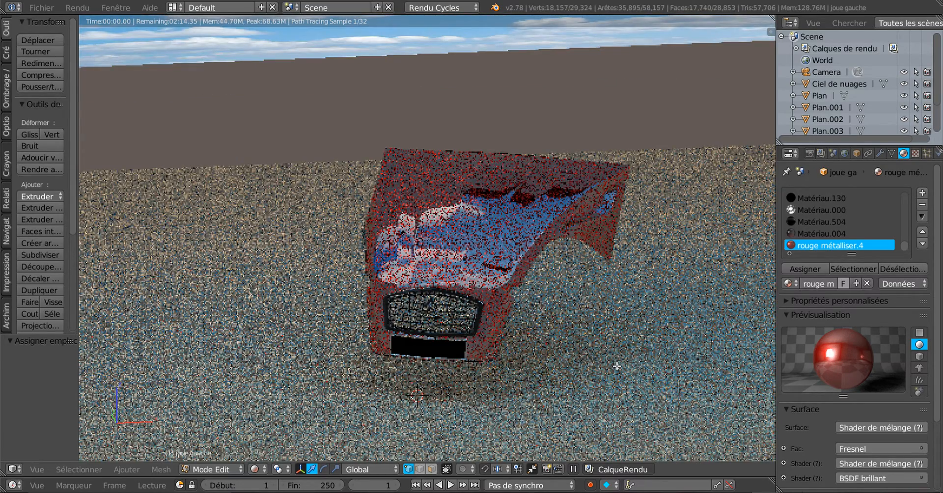
pyautogui.keyDown('shift'); pyautogui.moveTo(617, 366); pyautogui.dragTo(539, 382, button='middle'); pyautogui.keyUp('shift')
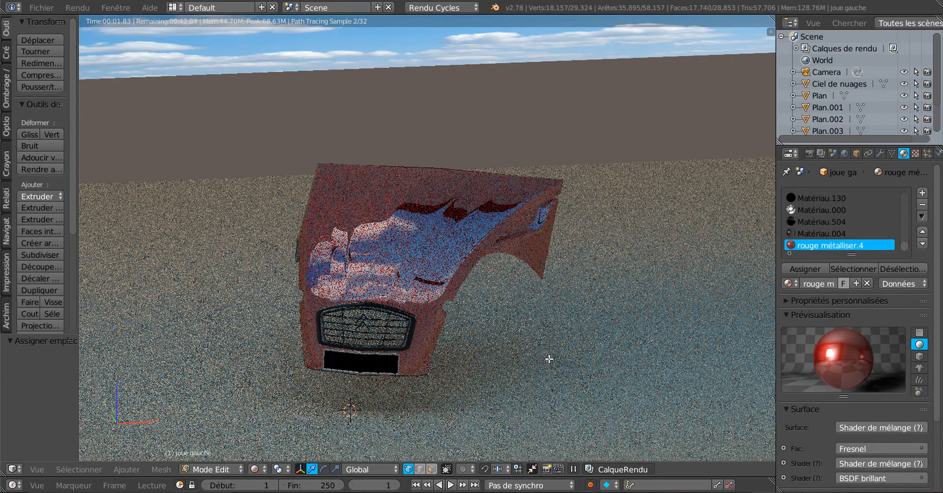
pyautogui.moveTo(564, 358); pyautogui.dragTo(543, 353, button='middle')
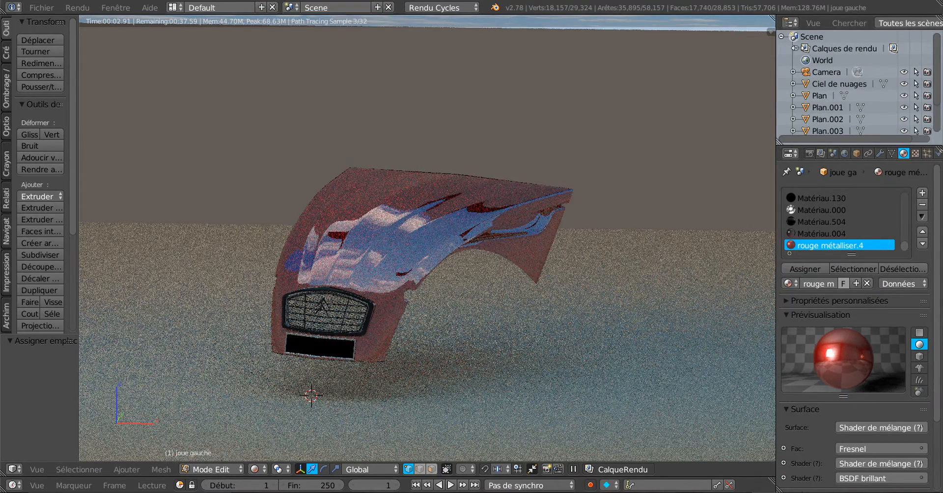
# - Split the 3D view, turn the new area into a node editor and enlarge its node workspace
pyautogui.moveTo(775, 29); pyautogui.dragTo(647, 69)
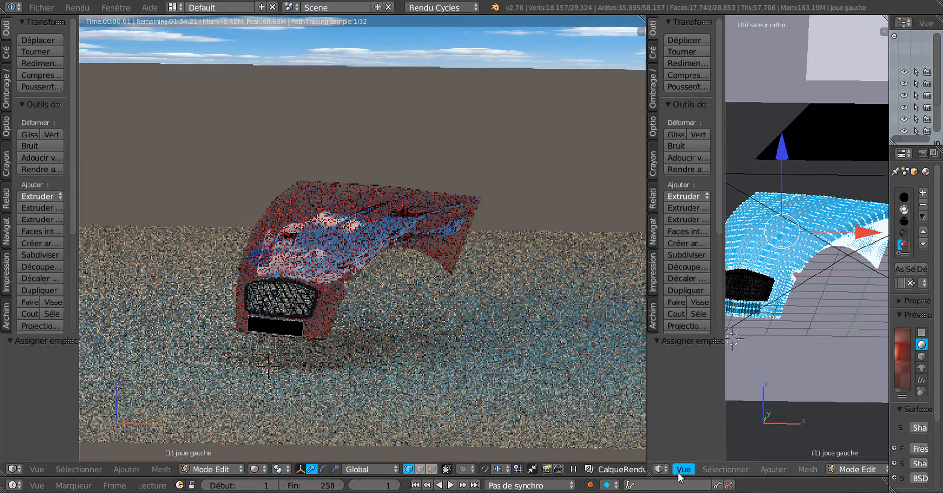
pyautogui.click(680, 471)
pyautogui.click(661, 469)
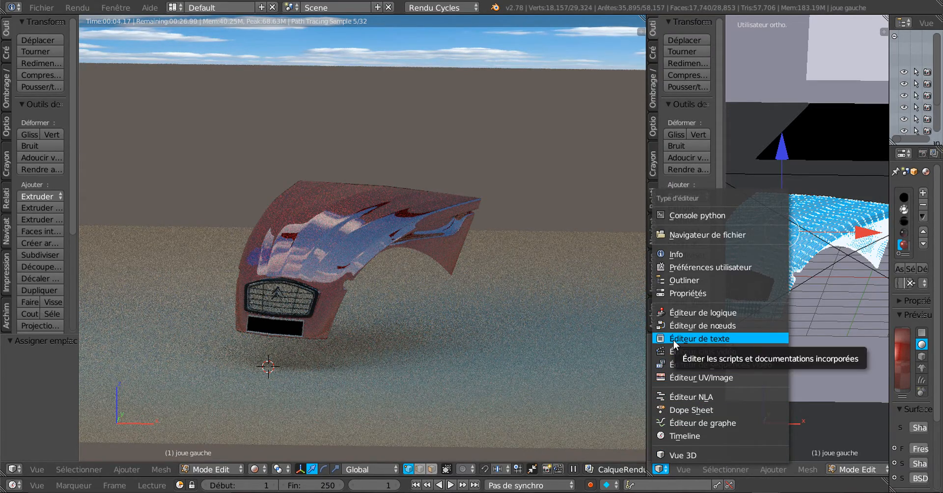
pyautogui.click(686, 326)
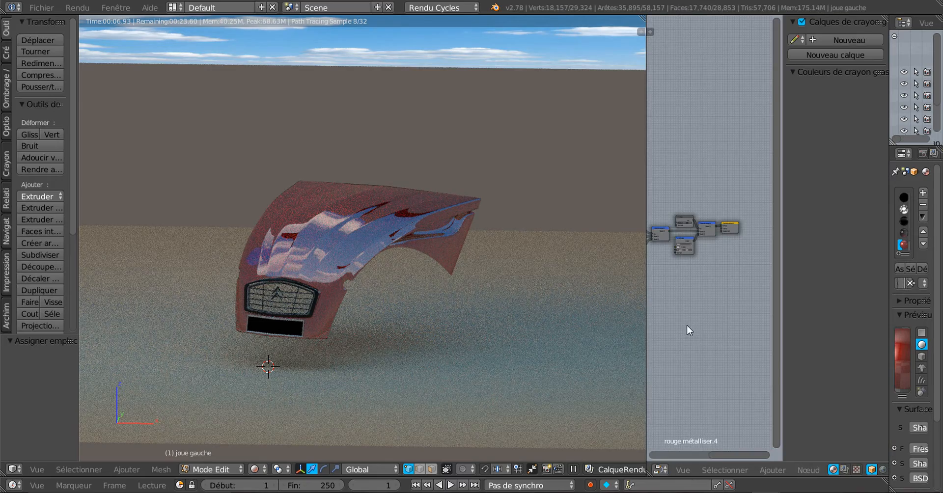
pyautogui.moveTo(647, 303); pyautogui.dragTo(563, 300)
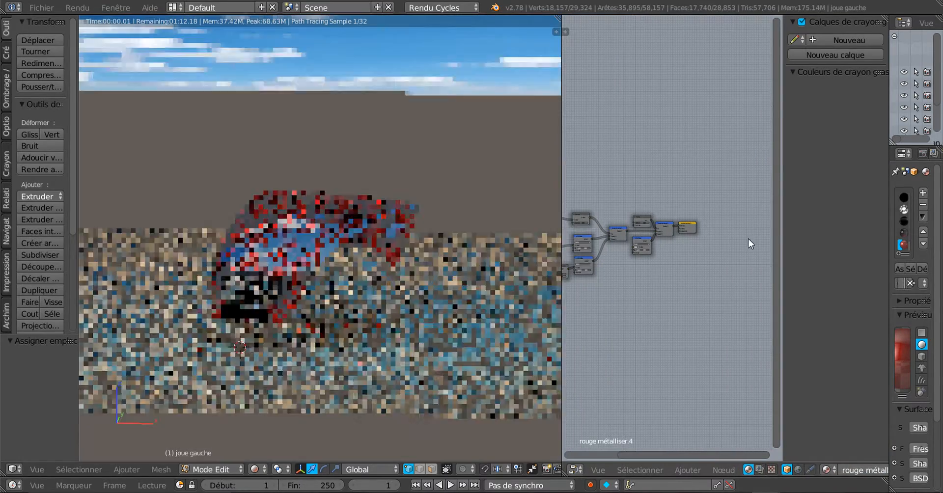
pyautogui.moveTo(777, 226); pyautogui.dragTo(854, 230)
# - Examine the rouge métalliser.4 node tree from its RGB and Voronoi inputs, alongside a closer rendered view of the body
pyautogui.scroll(4, 731, 325)
pyautogui.moveTo(666, 337); pyautogui.dragTo(810, 321, button='middle')
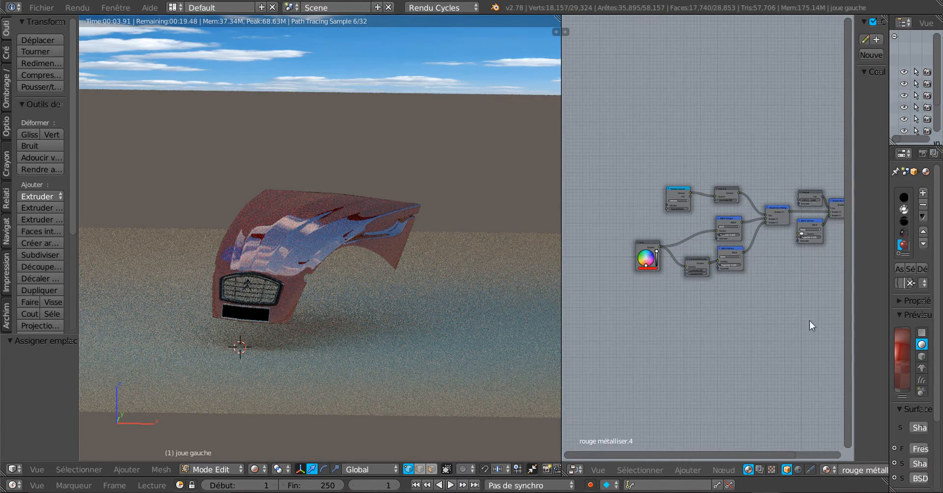
pyautogui.scroll(3, 689, 337)
pyautogui.scroll(7, 688, 337)
pyautogui.scroll(1, 452, 334)
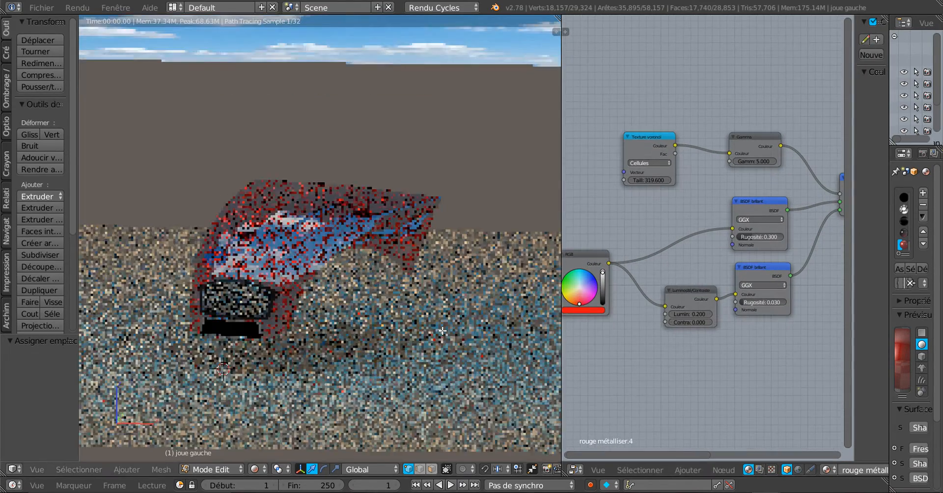
pyautogui.moveTo(444, 335); pyautogui.dragTo(432, 333, button='middle')
pyautogui.scroll(3, 432, 333)
pyautogui.scroll(-1, 698, 376)
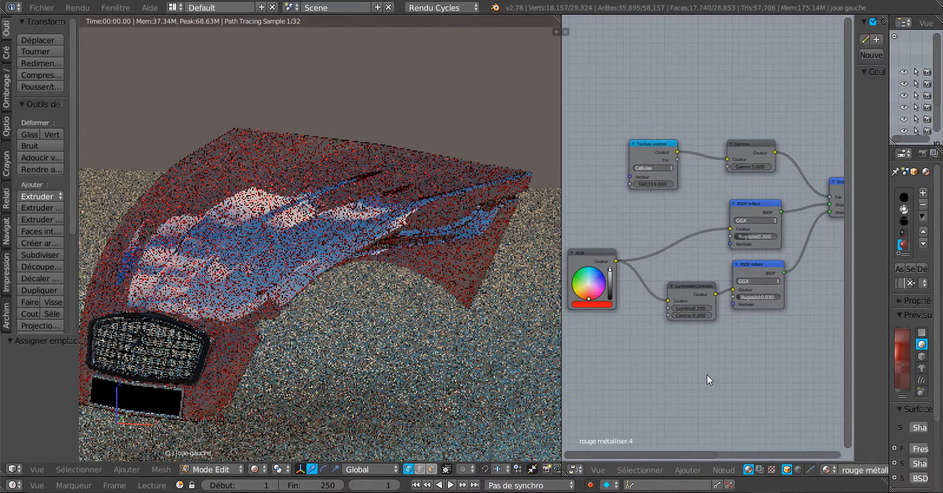
# - Try different brightness values in the Luminosité/Contraste node, ending with Luminosité at 0.000
pyautogui.moveTo(706, 375); pyautogui.dragTo(695, 343, button='middle')
pyautogui.scroll(1, 712, 352)
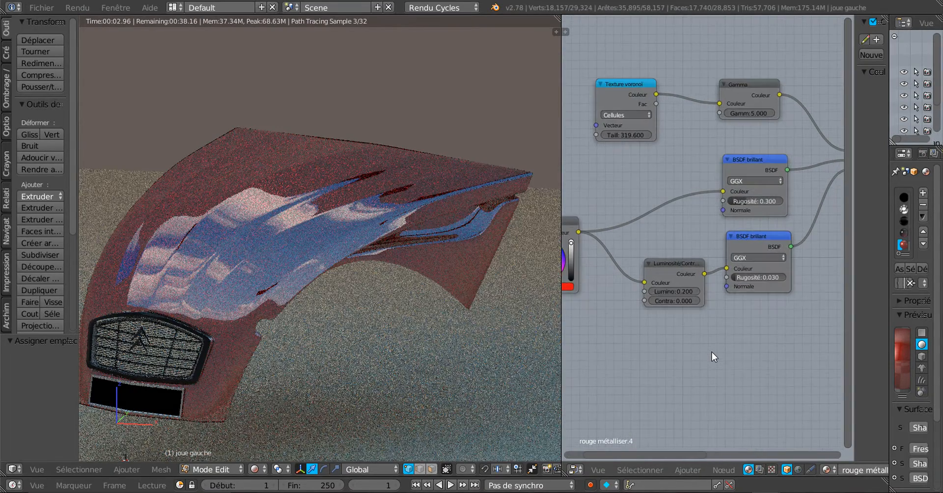
pyautogui.scroll(-1, 712, 353)
pyautogui.scroll(2, 682, 350)
pyautogui.scroll(3, 682, 350)
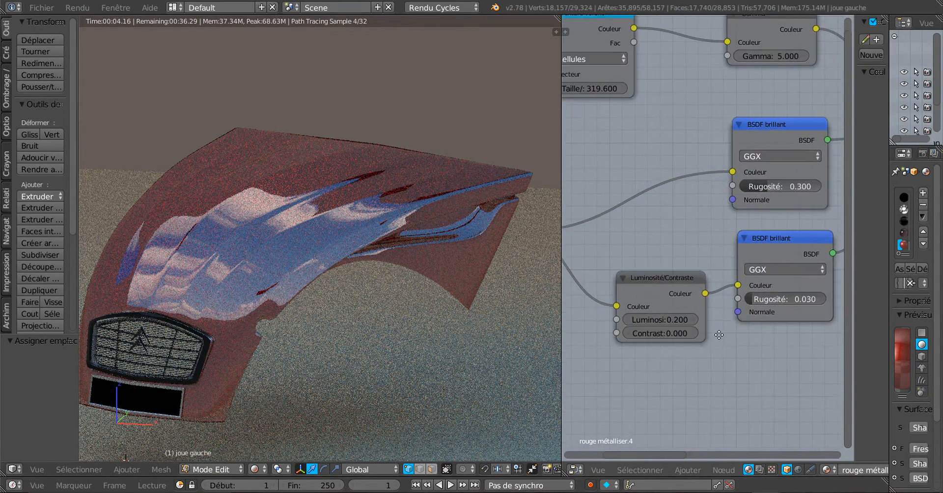
pyautogui.click(735, 285)
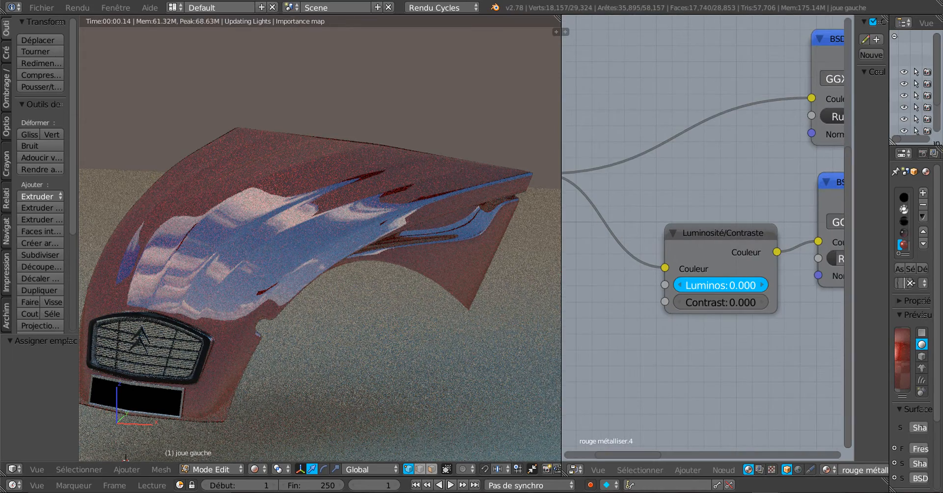
pyautogui.moveTo(736, 285)
pyautogui.mouseDown()
pyautogui.moveTo(719, 285)
pyautogui.moveTo(727, 285)
pyautogui.mouseUp()
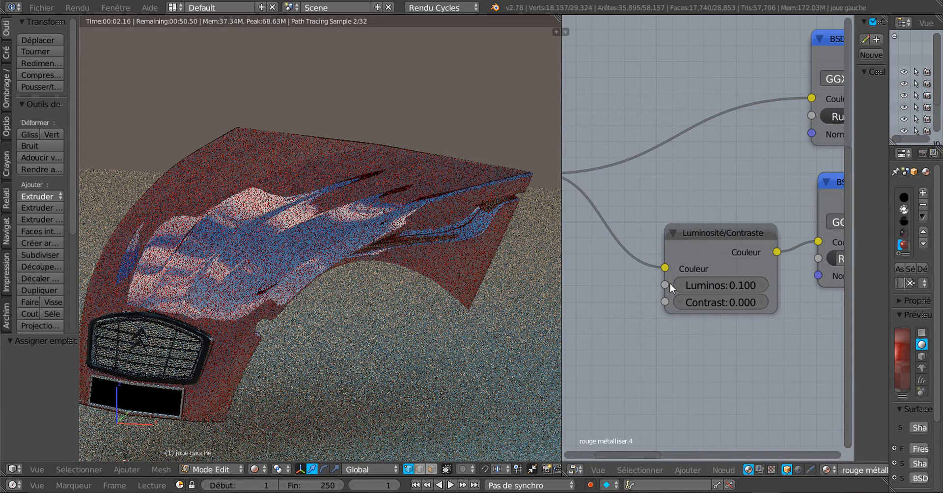
pyautogui.moveTo(685, 284); pyautogui.dragTo(677, 284)
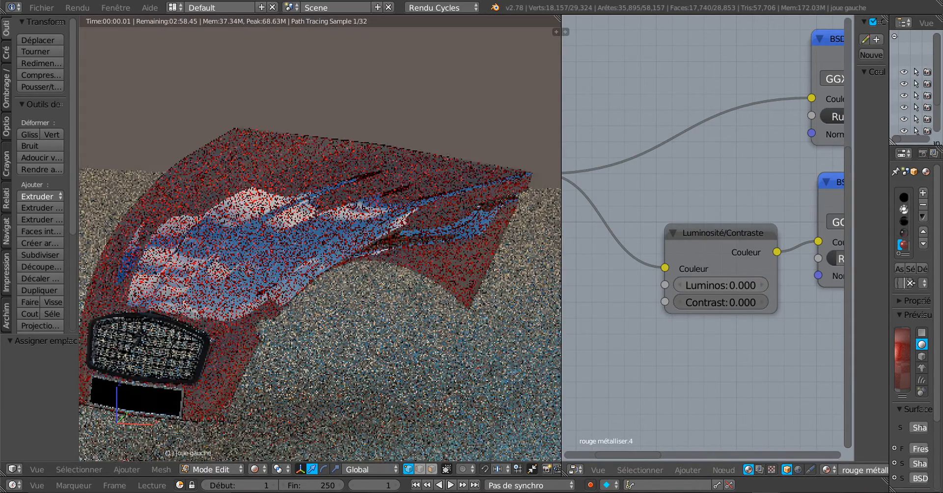
# - Set the IOR of the Fresnel node driving the final mix shader to 3.100
pyautogui.scroll(-2, 644, 326)
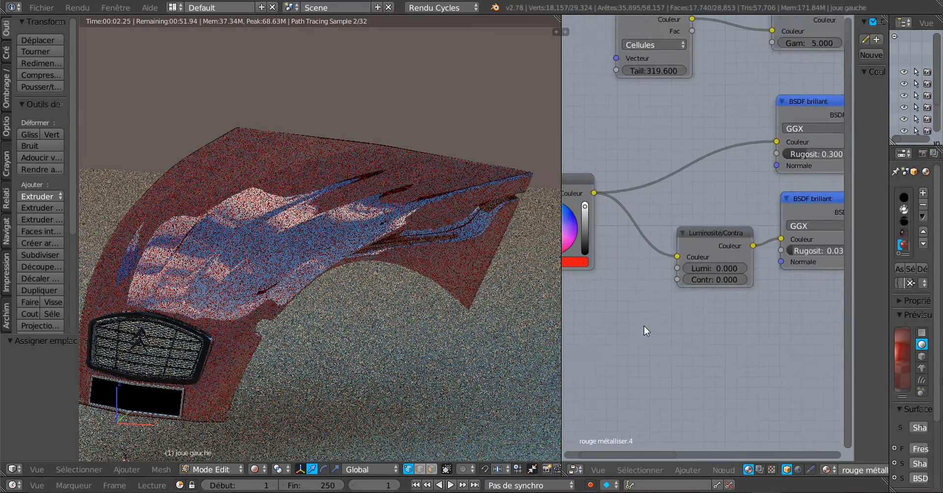
pyautogui.moveTo(678, 333); pyautogui.dragTo(671, 405, button='middle')
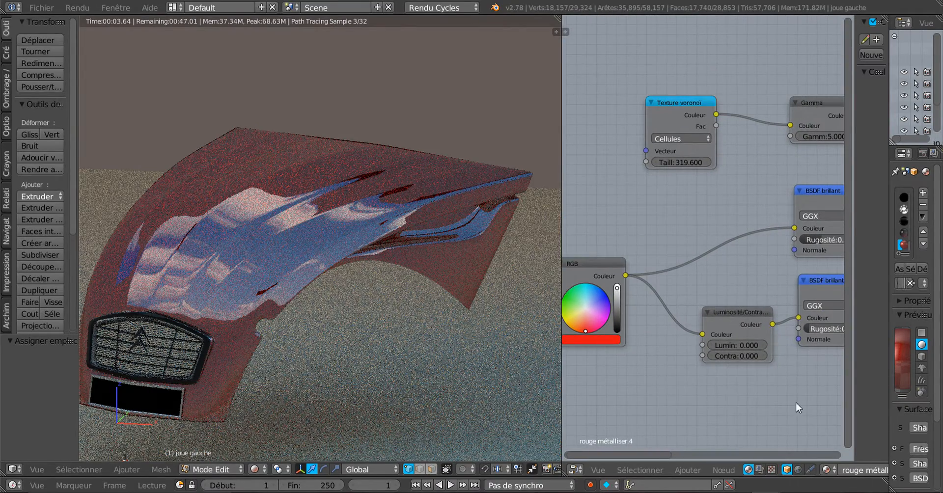
pyautogui.moveTo(796, 402); pyautogui.dragTo(598, 395, button='middle')
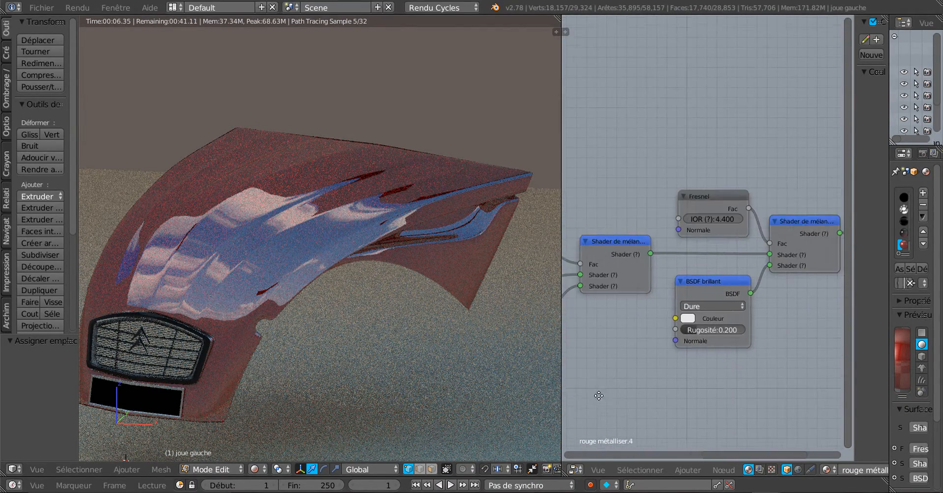
pyautogui.scroll(3, 663, 307)
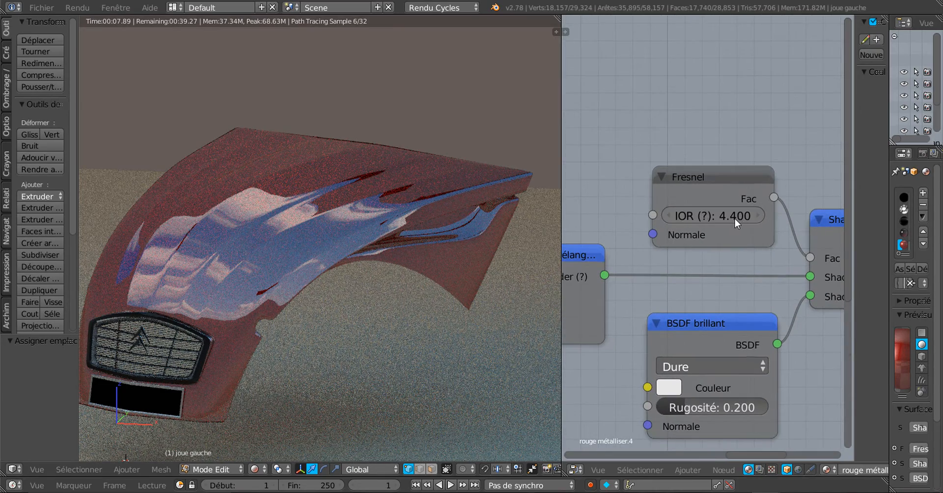
pyautogui.moveTo(735, 217); pyautogui.dragTo(695, 217)
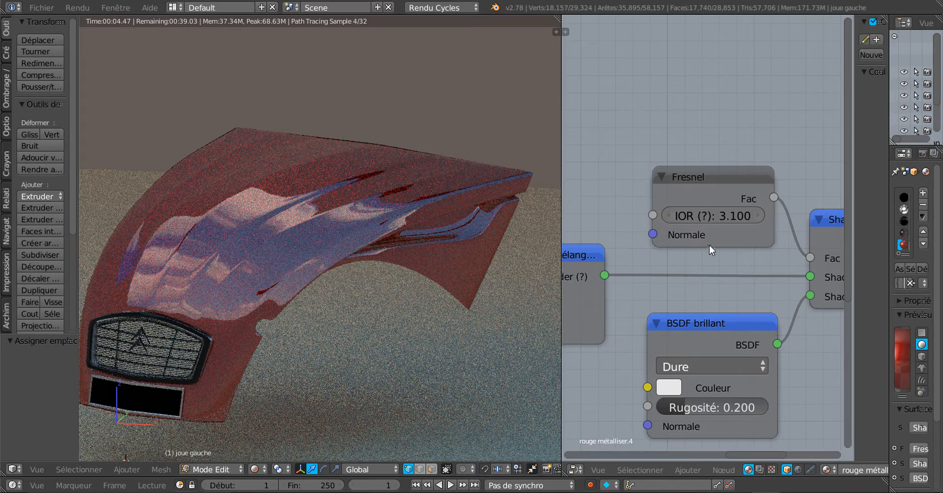
# - Change the colour of the Dure BSDF brillant node below the Fresnel node to light pink
pyautogui.scroll(-2, 711, 245)
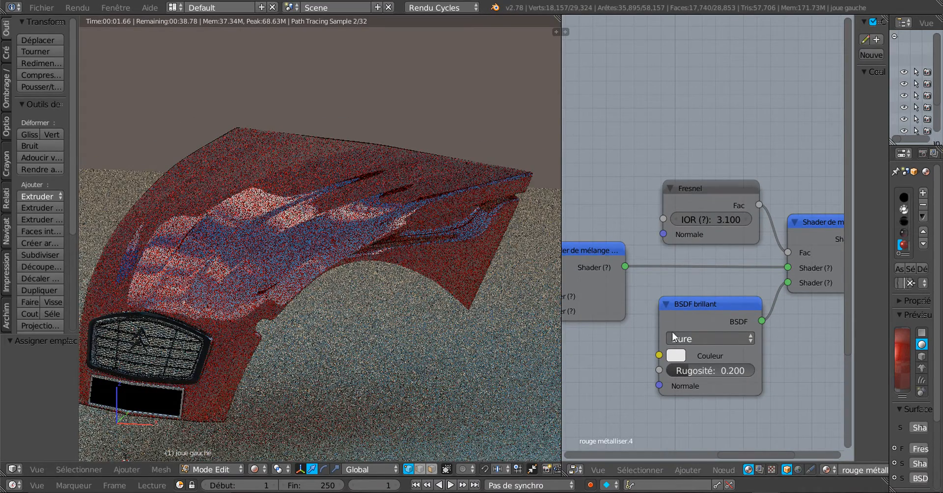
pyautogui.scroll(-2, 712, 266)
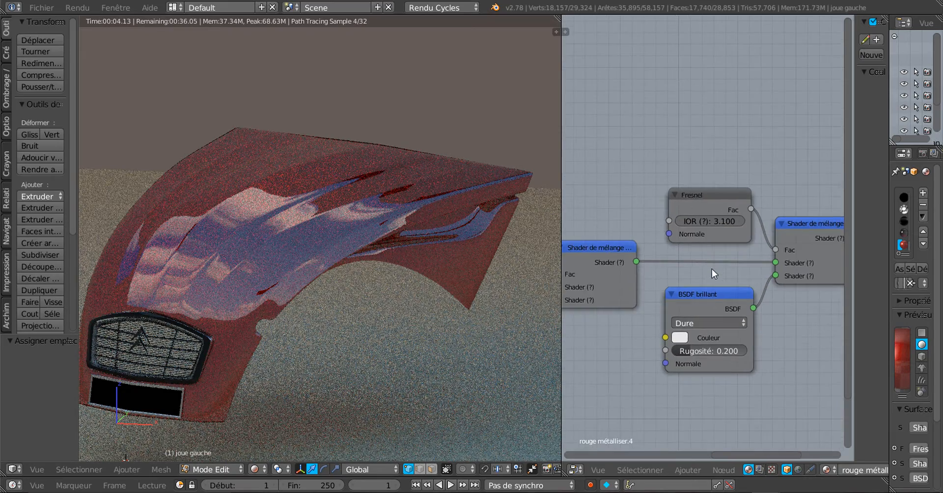
pyautogui.moveTo(712, 269); pyautogui.dragTo(730, 197, button='middle')
pyautogui.scroll(3, 698, 273)
pyautogui.click(697, 278)
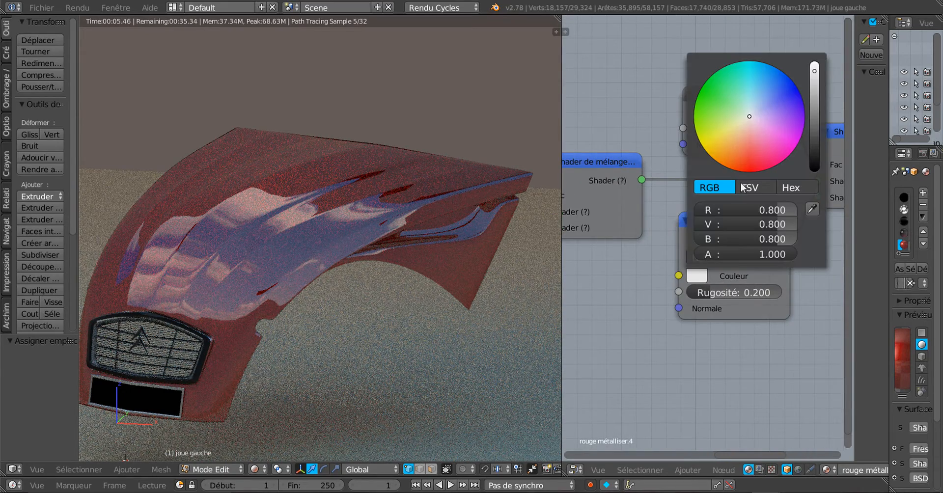
pyautogui.click(754, 132)
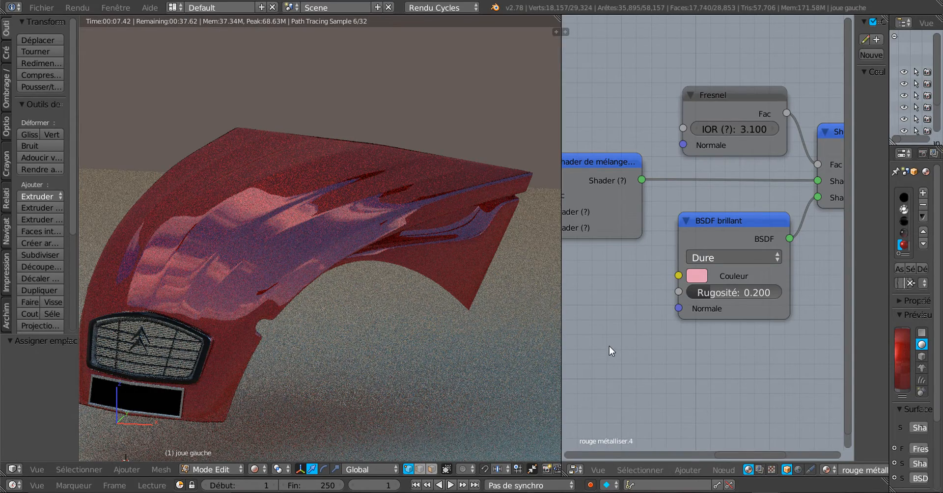
pyautogui.scroll(-4, 609, 345)
pyautogui.press('KP_0')
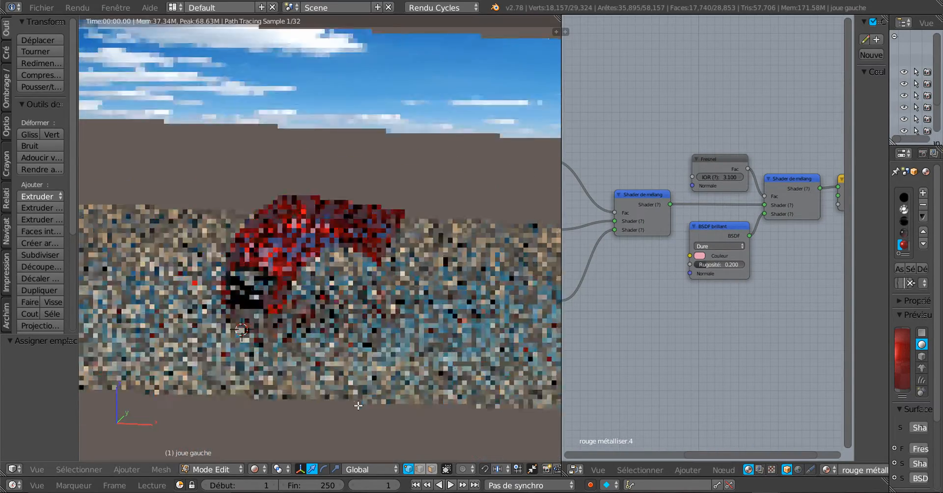
# - Set the emission strength (Force) of the Ciel de nuages cloud plane's material to 3.200
pyautogui.scroll(1, 358, 406)
pyautogui.moveTo(362, 397); pyautogui.dragTo(379, 391, button='middle')
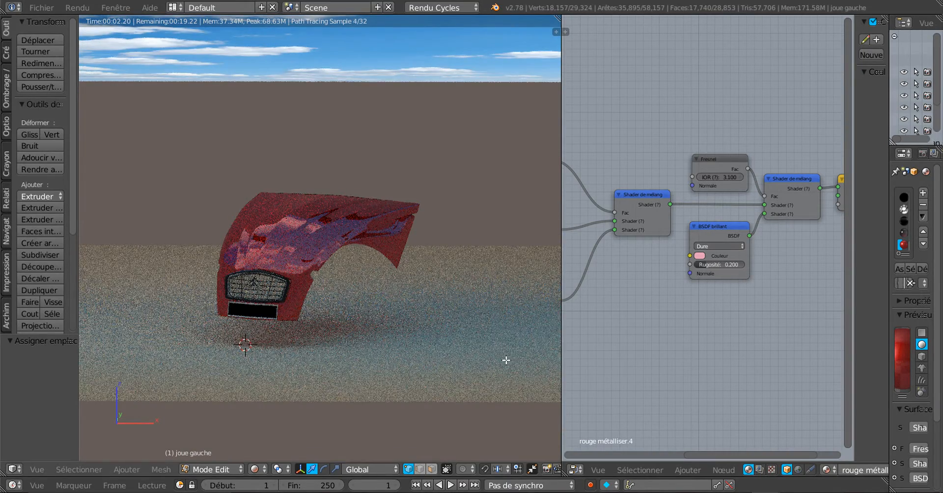
pyautogui.scroll(-3, 505, 360)
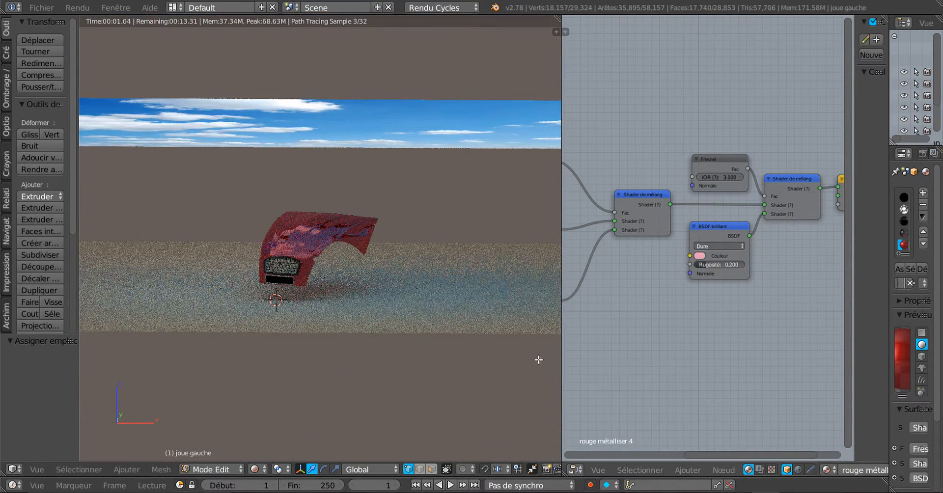
pyautogui.scroll(2, 499, 219)
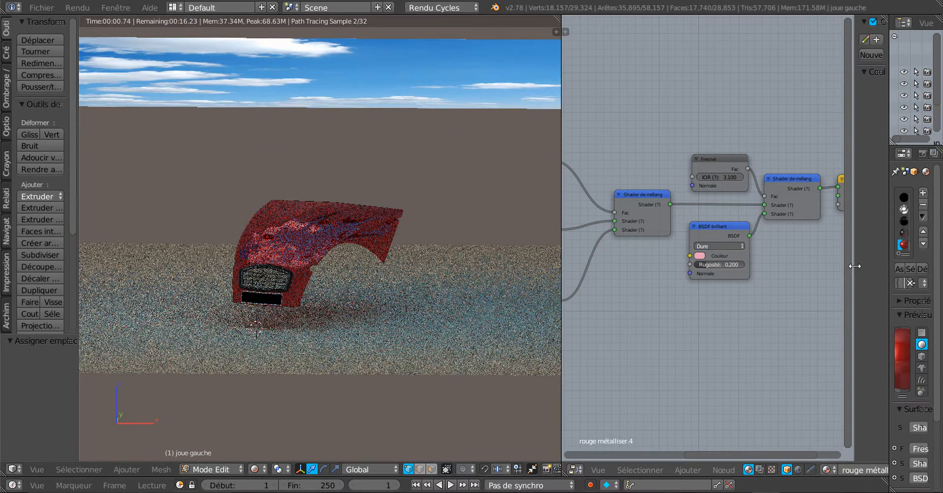
pyautogui.scroll(2, 460, 331)
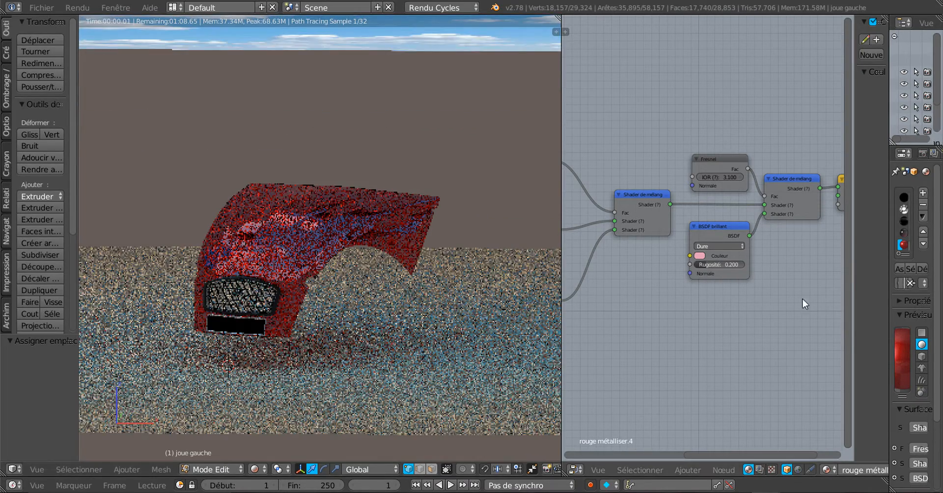
pyautogui.moveTo(854, 279); pyautogui.dragTo(763, 275)
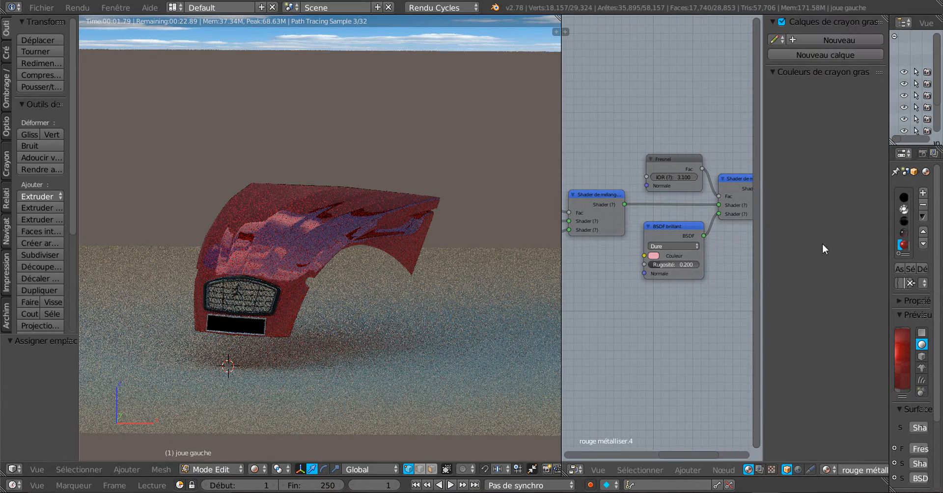
pyautogui.moveTo(889, 183); pyautogui.dragTo(750, 177)
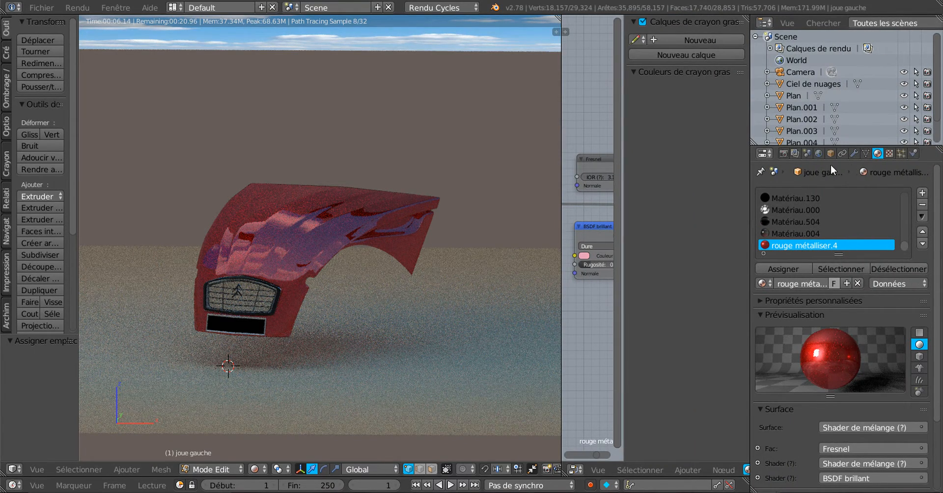
pyautogui.scroll(-3, 849, 86)
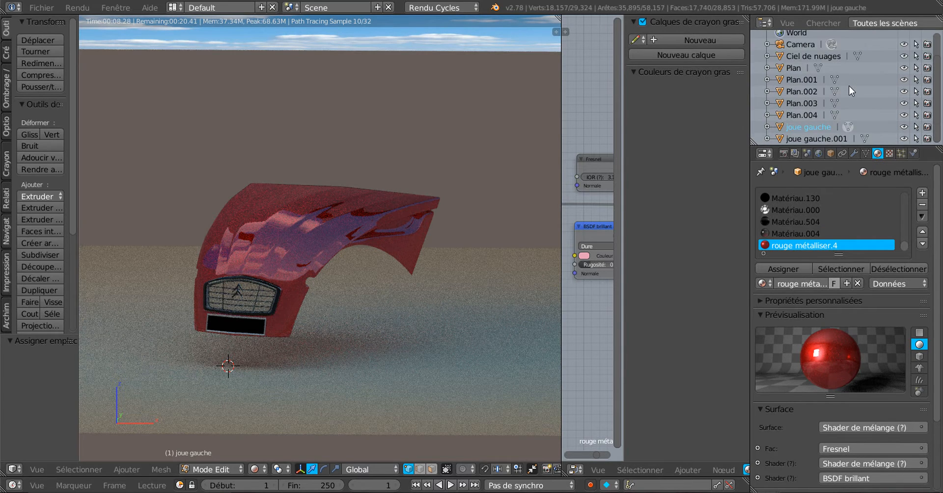
pyautogui.scroll(2, 849, 86)
pyautogui.scroll(-1, 848, 85)
pyautogui.click(809, 57)
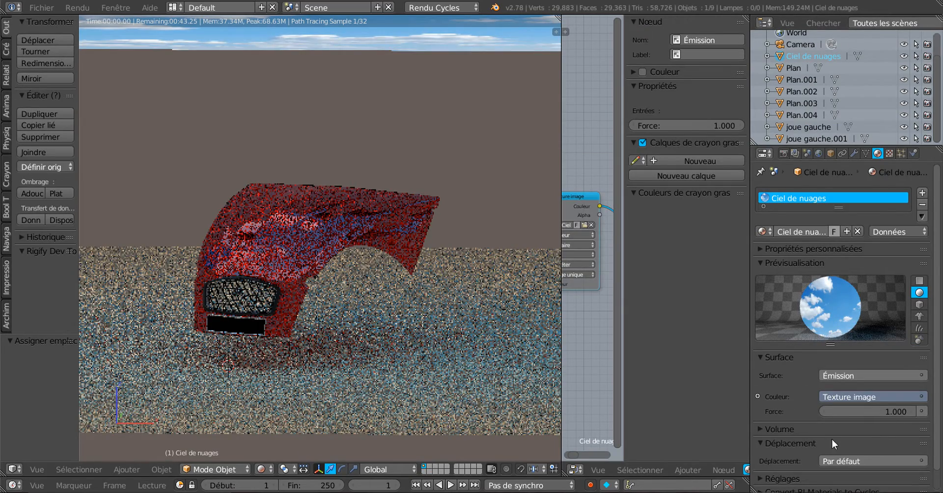
pyautogui.moveTo(886, 412); pyautogui.dragTo(921, 411)
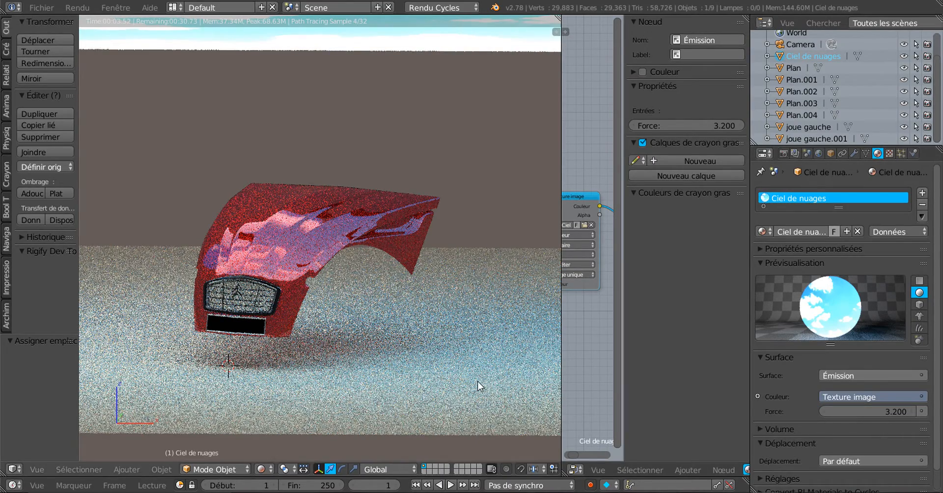
# - Select the car body and change the RGB node's colour in its rouge métalliser.4 material to green
pyautogui.scroll(2, 470, 338)
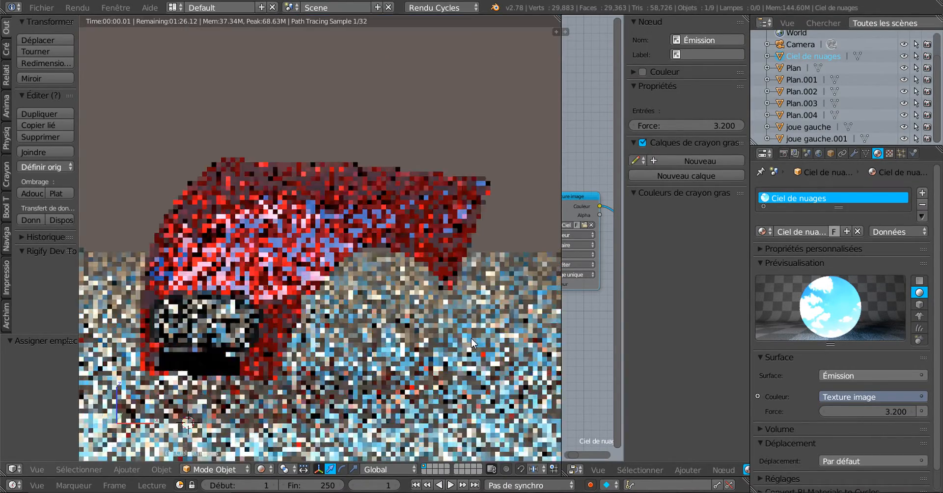
pyautogui.scroll(1, 471, 338)
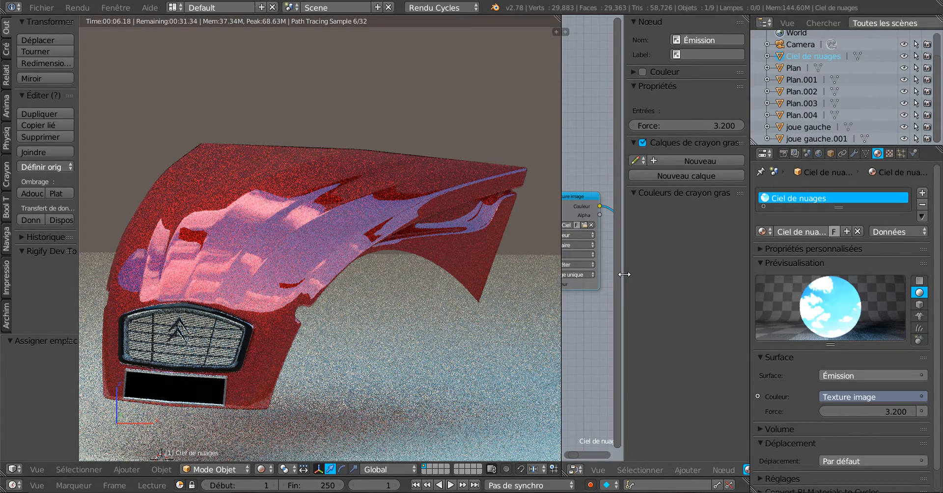
pyautogui.moveTo(624, 274); pyautogui.dragTo(750, 274)
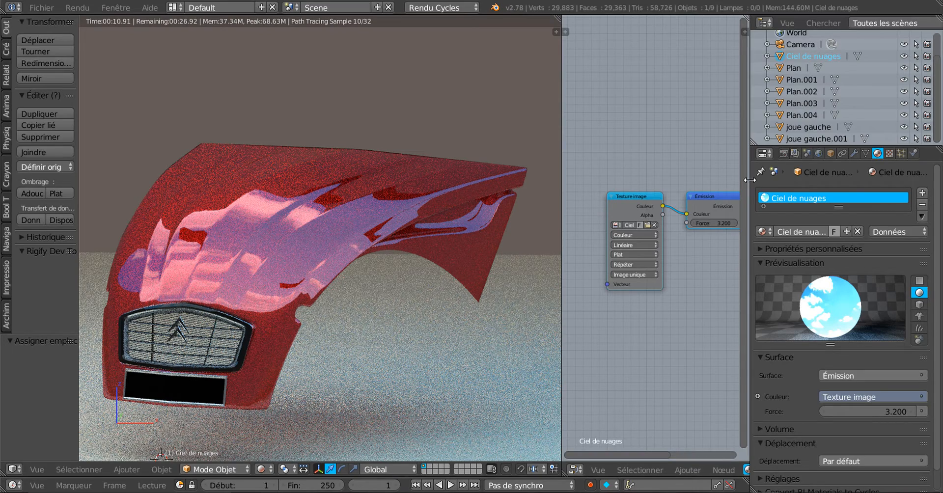
pyautogui.moveTo(749, 178); pyautogui.dragTo(868, 216)
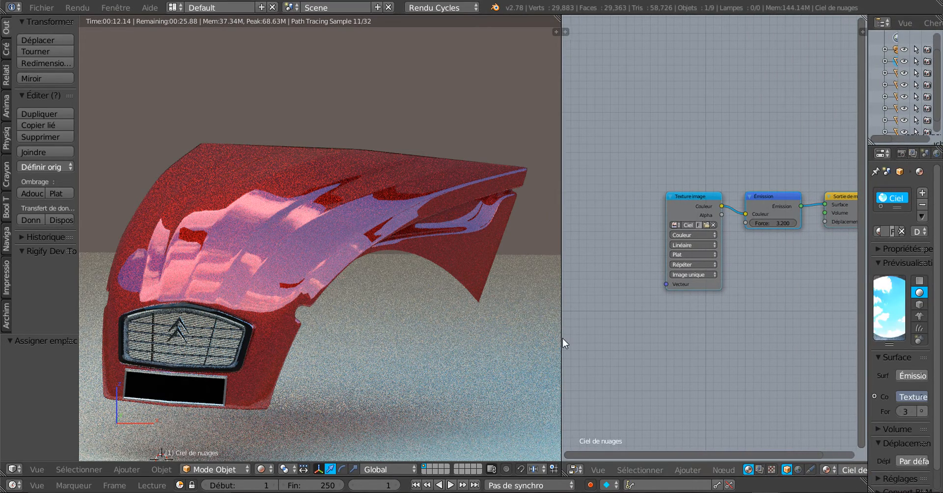
pyautogui.scroll(-2, 649, 353)
pyautogui.scroll(3, 650, 353)
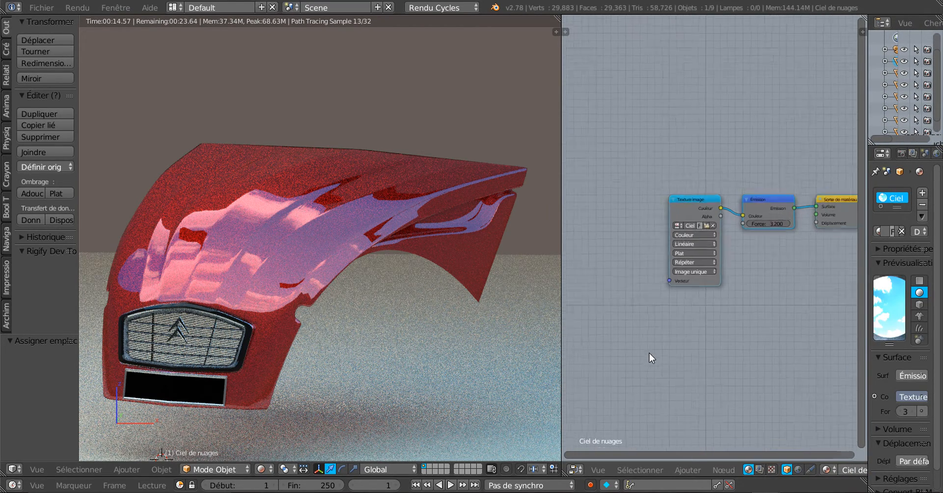
pyautogui.rightClick(370, 212)
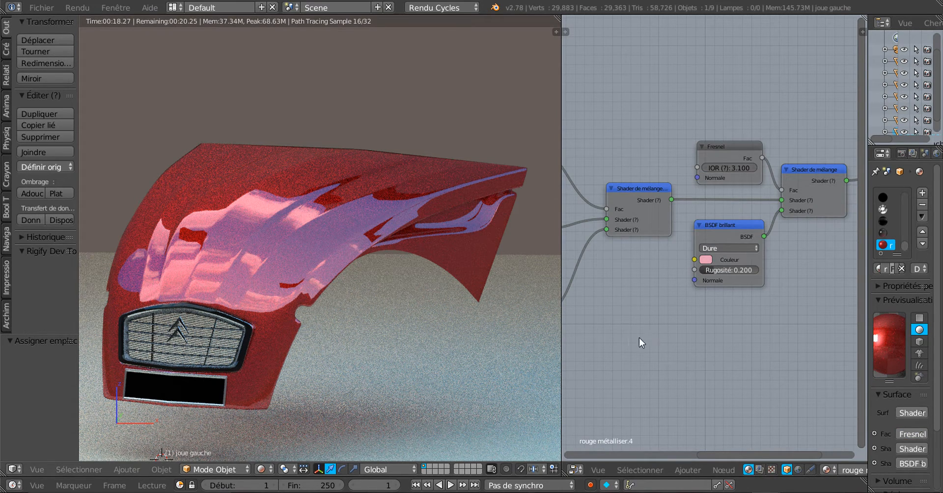
pyautogui.moveTo(731, 312); pyautogui.dragTo(759, 319, button='middle')
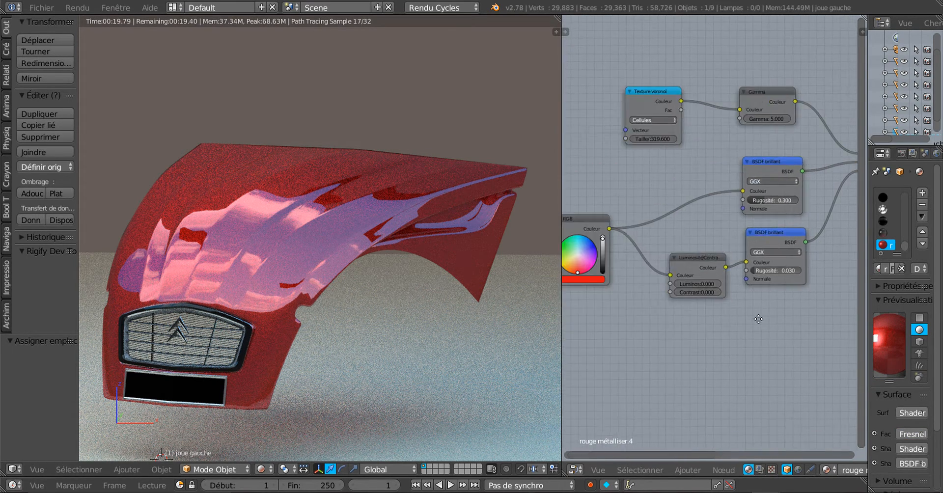
pyautogui.scroll(3, 629, 323)
pyautogui.moveTo(630, 323); pyautogui.dragTo(781, 336, button='middle')
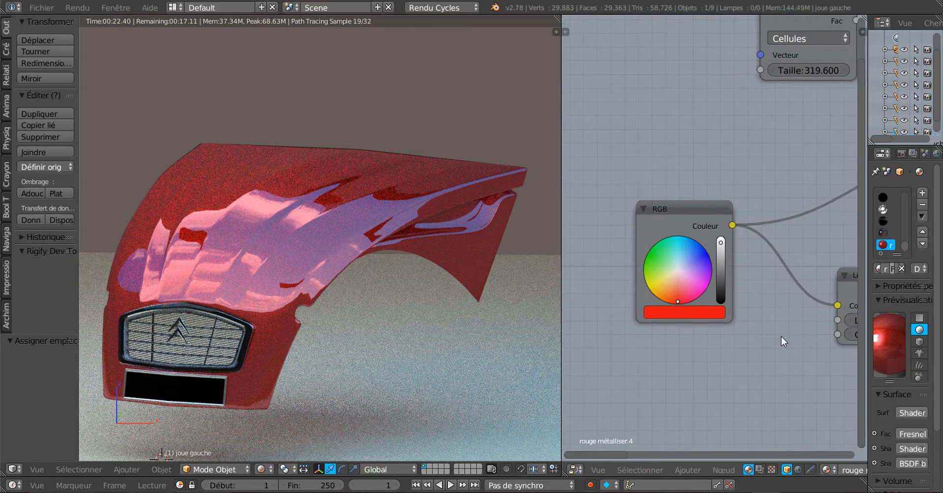
pyautogui.scroll(2, 689, 311)
pyautogui.click(632, 267)
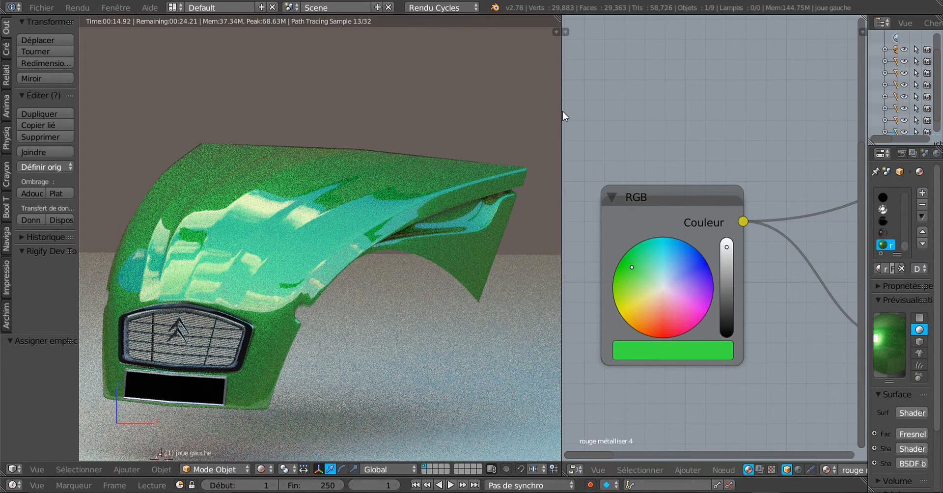
# - Render the scene with a widened viewport and examine the paint reflections on the hood and grille at different magnifications
pyautogui.moveTo(562, 102); pyautogui.dragTo(607, 99)
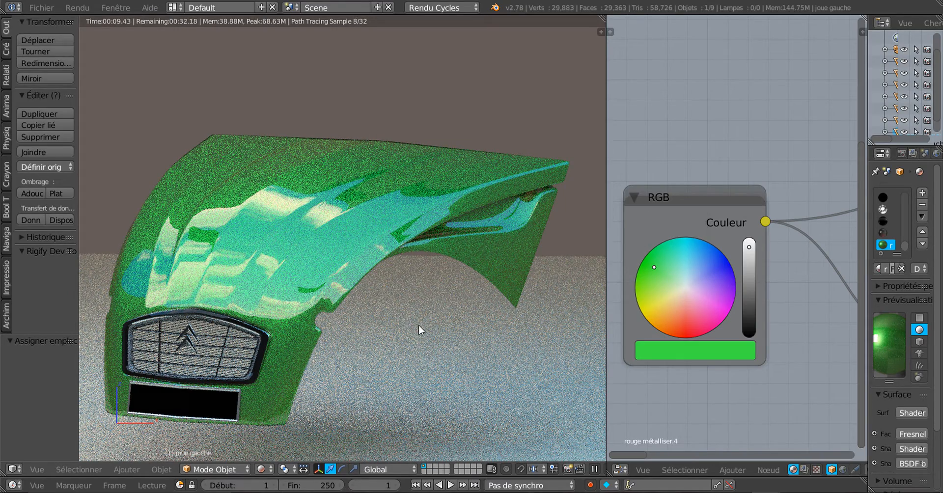
pyautogui.press('F12')
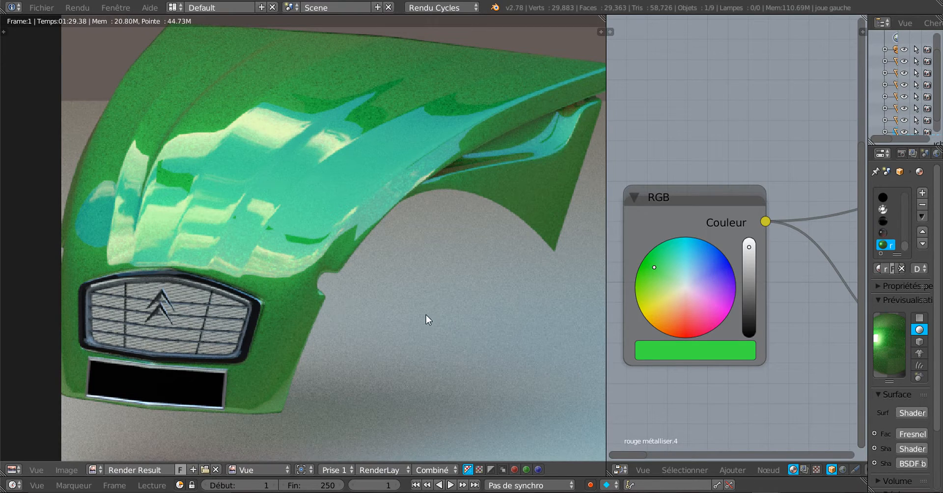
pyautogui.scroll(-3, 429, 268)
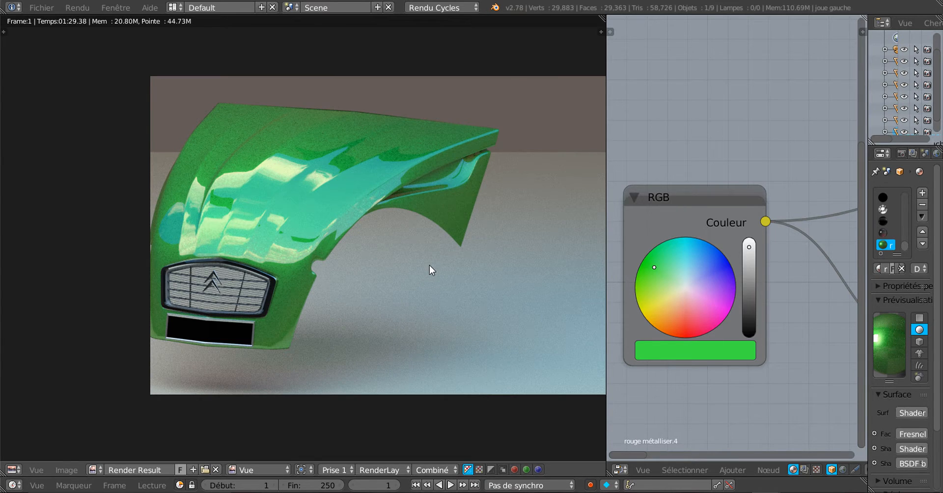
pyautogui.scroll(2, 430, 265)
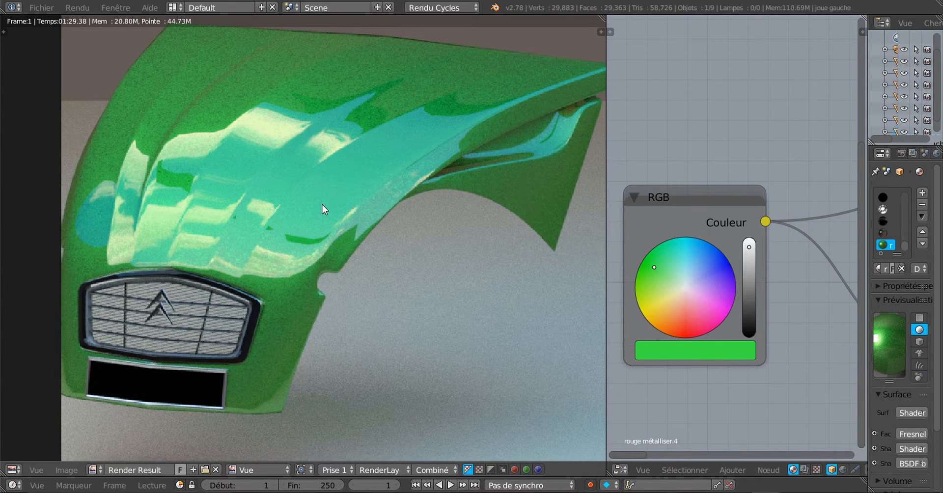
pyautogui.scroll(-2, 323, 209)
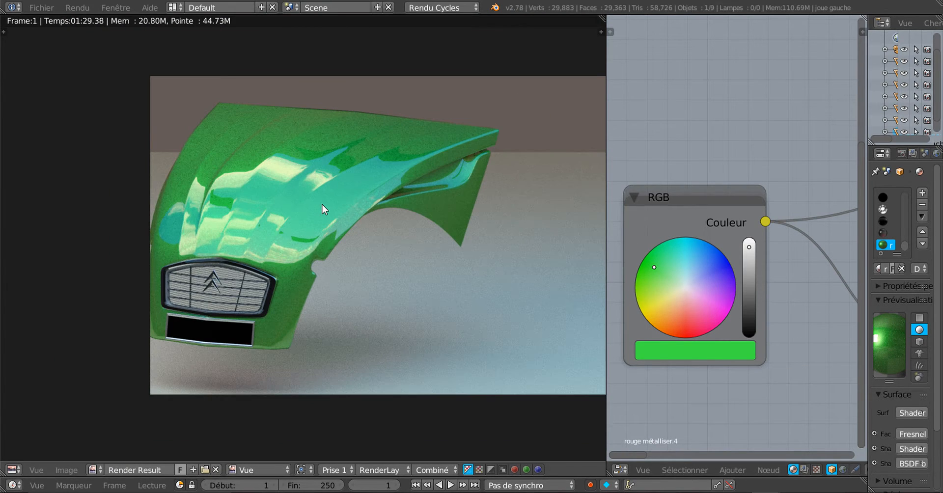
pyautogui.scroll(1, 323, 209)
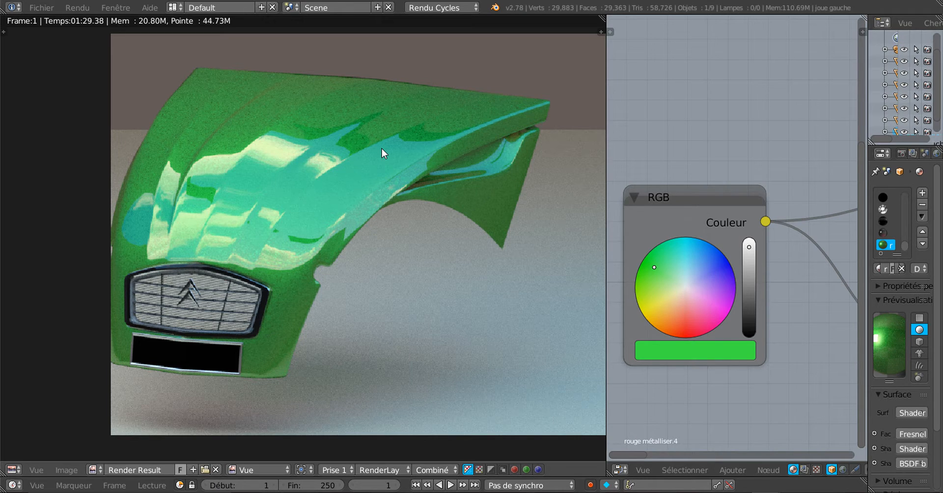
pyautogui.scroll(-1, 382, 149)
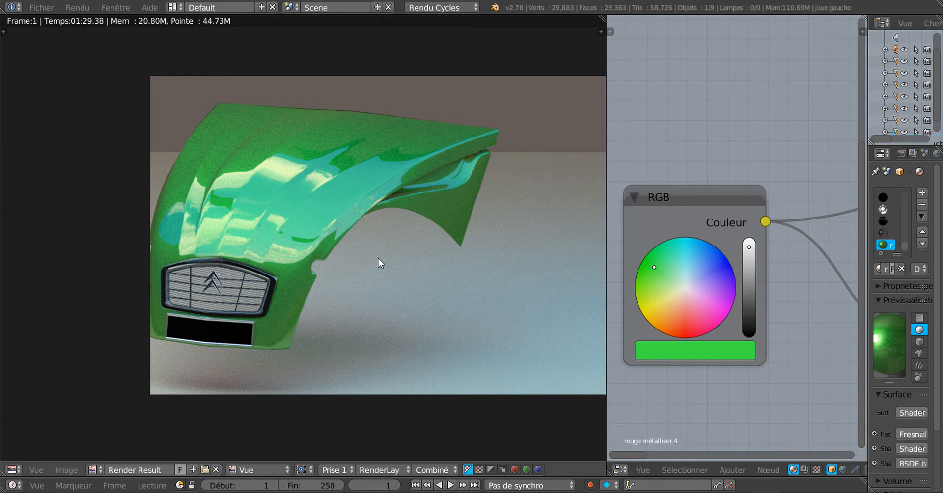
pyautogui.press('Escape')
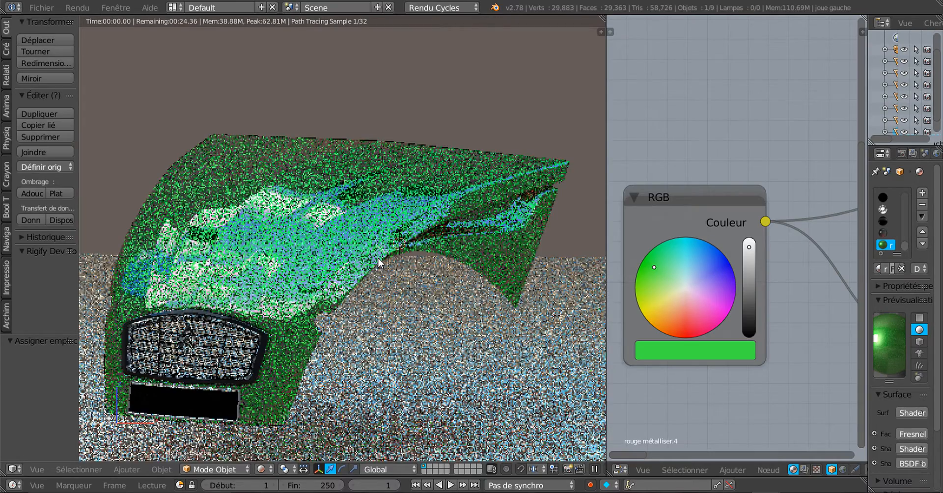
# - Move the Camera about -1.522 along X to bring the car body closer to the centre of the frame
pyautogui.scroll(-2, 378, 261)
pyautogui.moveTo(378, 257); pyautogui.dragTo(492, 230, button='middle')
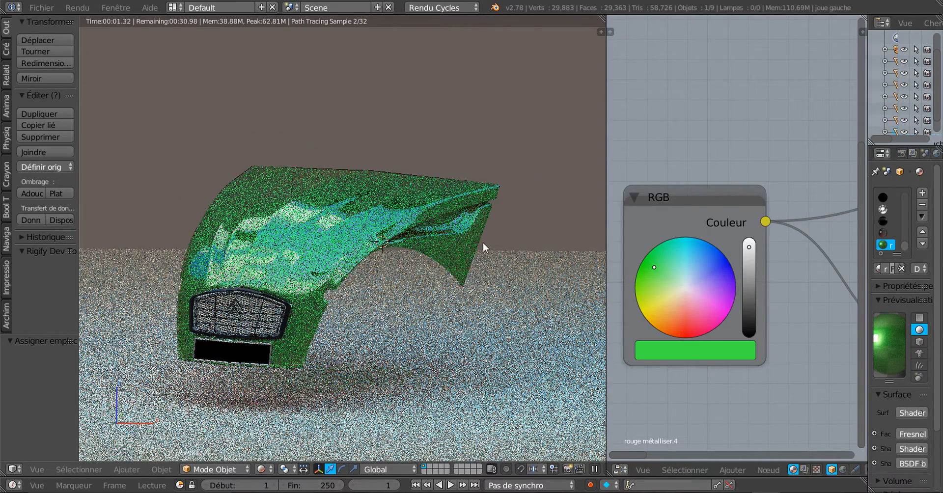
pyautogui.scroll(-3, 468, 264)
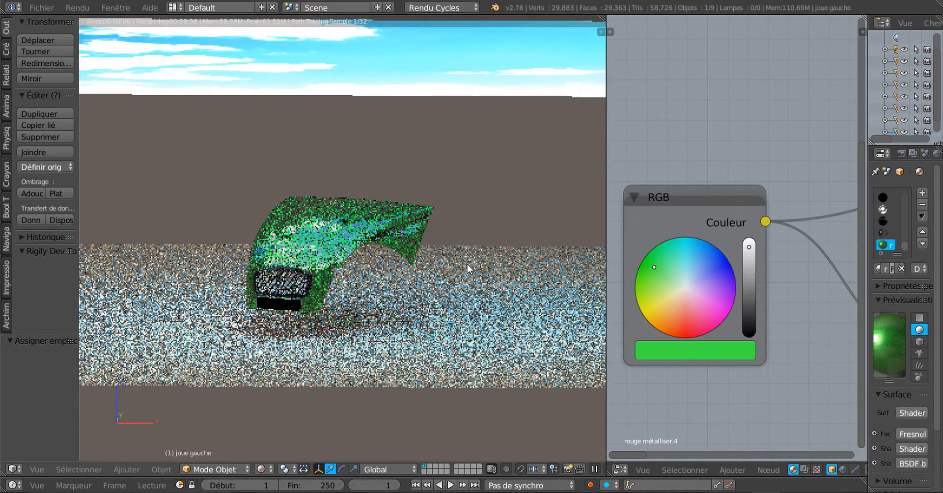
pyautogui.scroll(6, 467, 265)
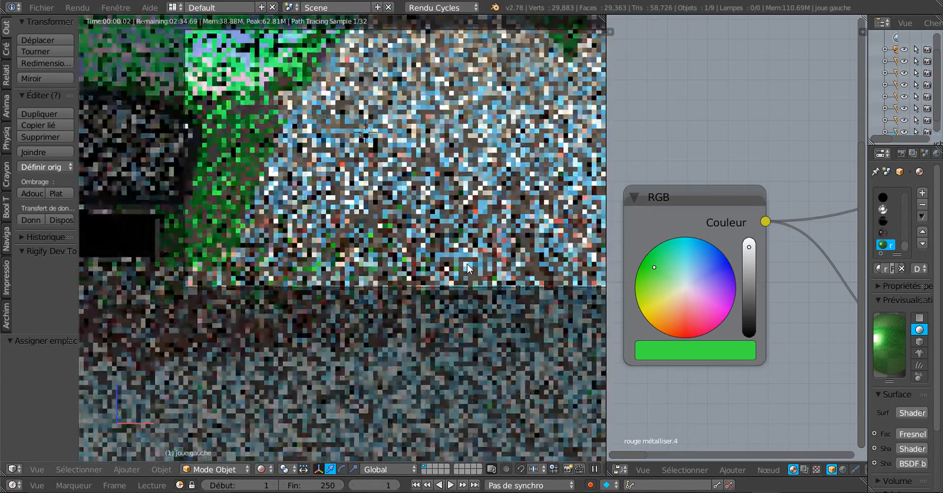
pyautogui.scroll(-8, 467, 264)
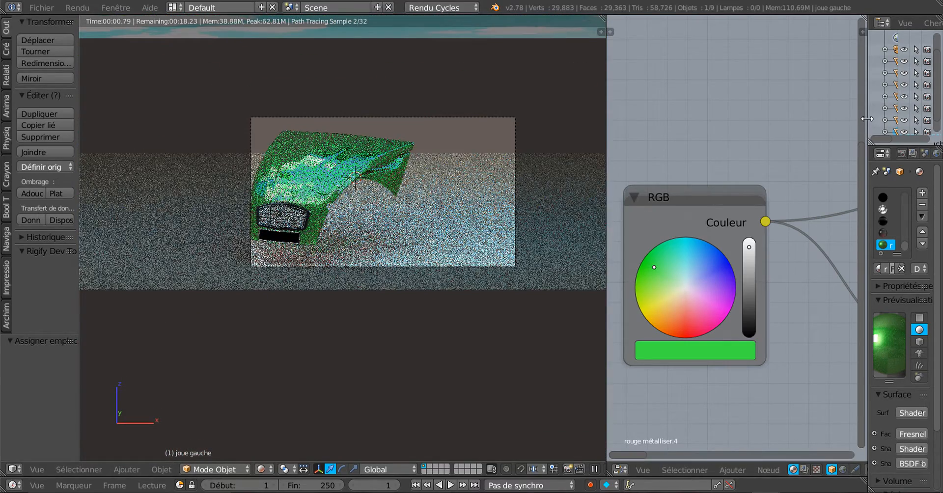
pyautogui.moveTo(867, 119); pyautogui.dragTo(807, 119)
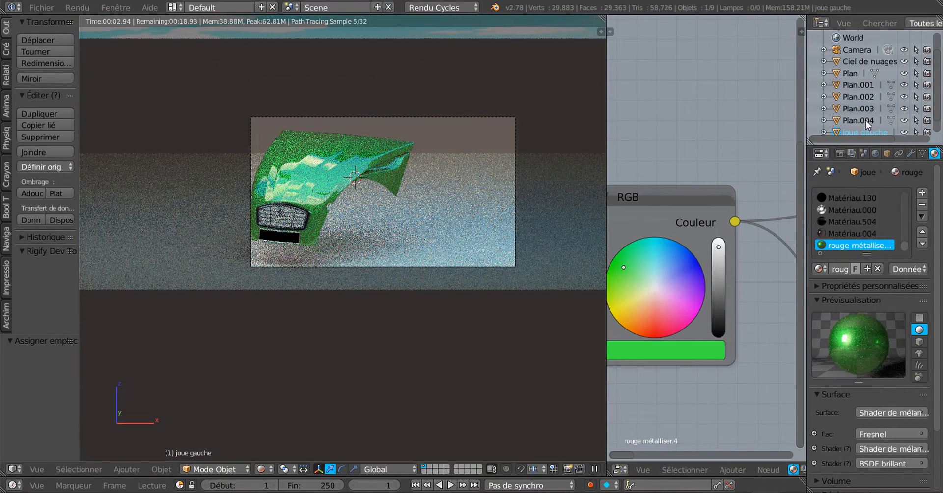
pyautogui.scroll(2, 867, 118)
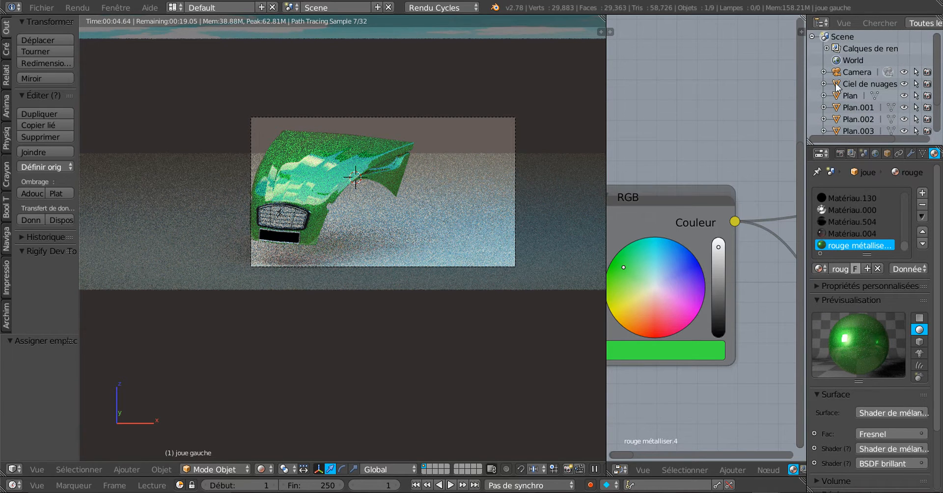
pyautogui.click(854, 72)
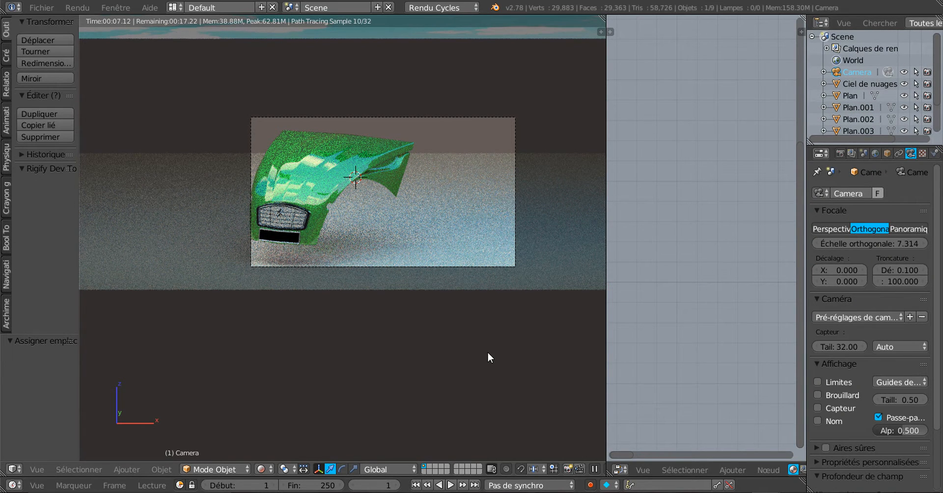
pyautogui.press('g')
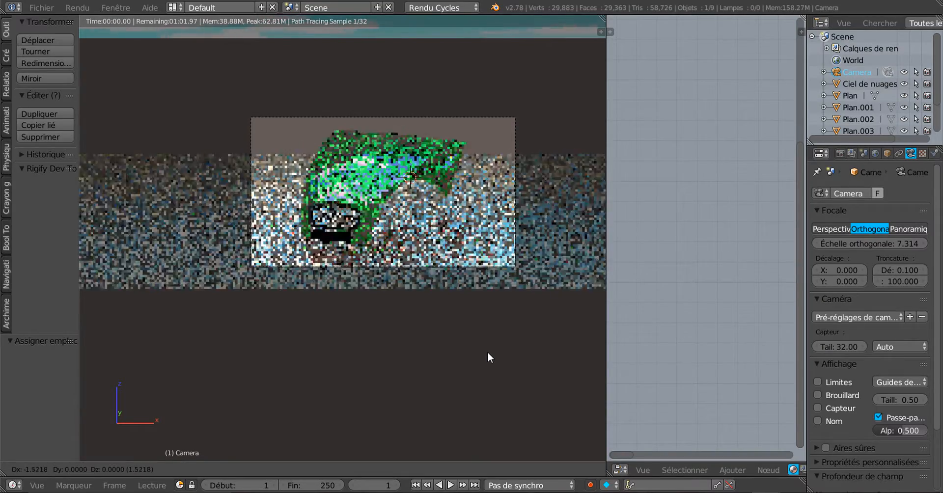
pyautogui.click(432, 351)
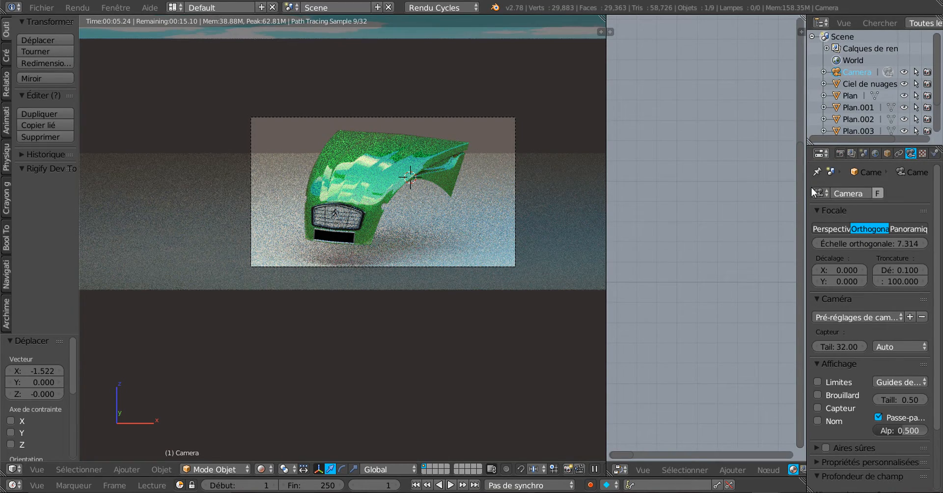
# - Widen the properties editor and set the Camera's orthographic scale (Échelle orthogonale) to 6.414
pyautogui.moveTo(806, 192); pyautogui.dragTo(769, 193)
pyautogui.click(886, 244)
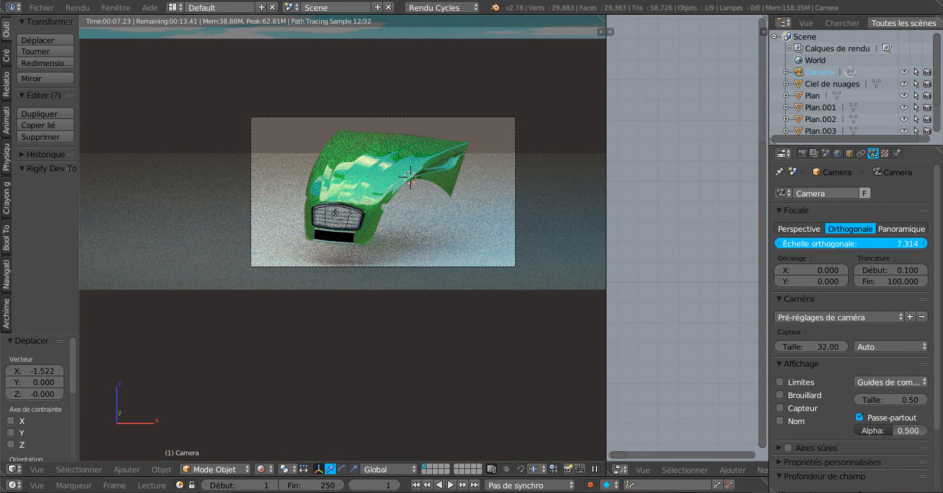
pyautogui.moveTo(886, 244)
pyautogui.mouseDown()
pyautogui.moveTo(877, 244)
pyautogui.moveTo(886, 244)
pyautogui.mouseUp()
# - Move the Camera about -0.359 in X, 0.017 in Y and 0.082 in Z to frame the car body
pyautogui.scroll(2, 482, 274)
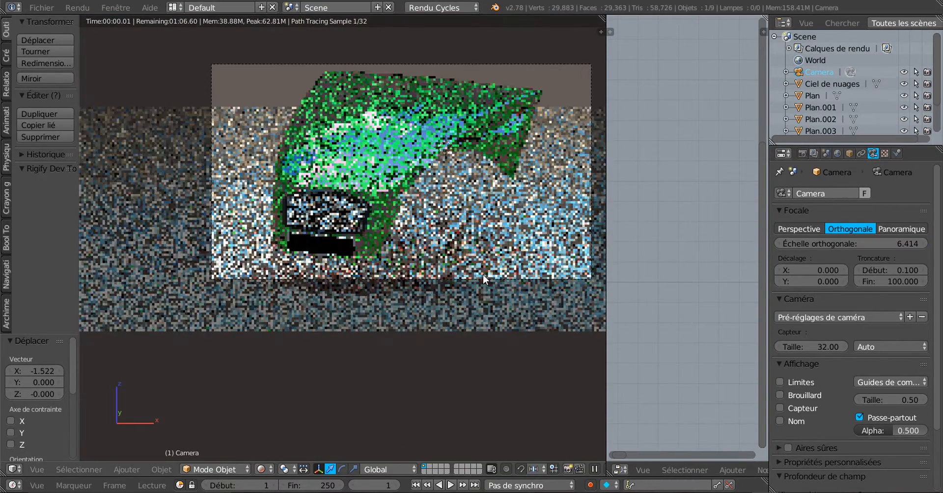
pyautogui.scroll(-1, 483, 274)
pyautogui.press('g')
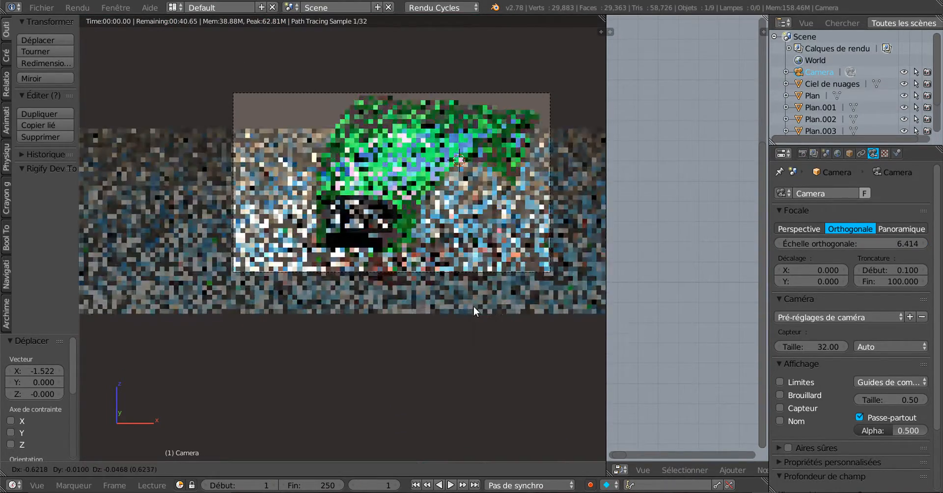
pyautogui.click(486, 300)
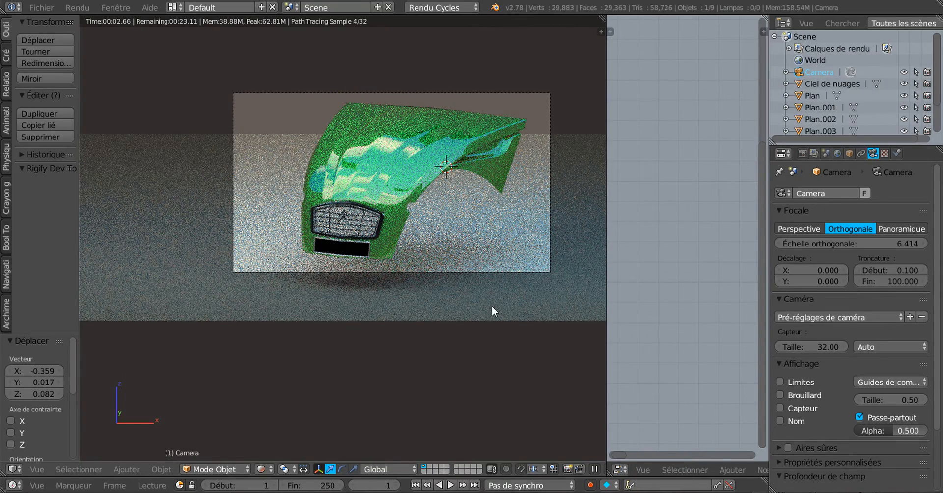
# - Select the car body, widen the node editor and set the Voronoi texture's size (Taille) to 972.000 in rouge métalliser.4
pyautogui.scroll(5, 493, 305)
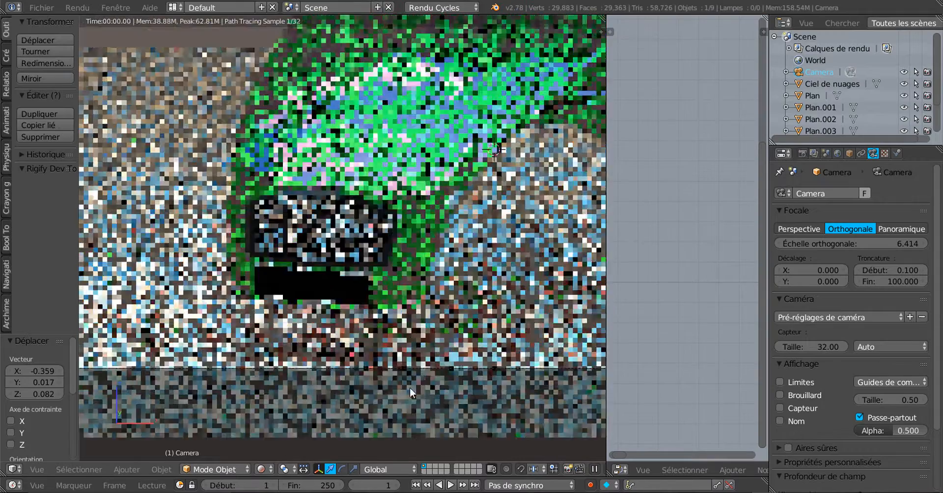
pyautogui.scroll(-6, 393, 393)
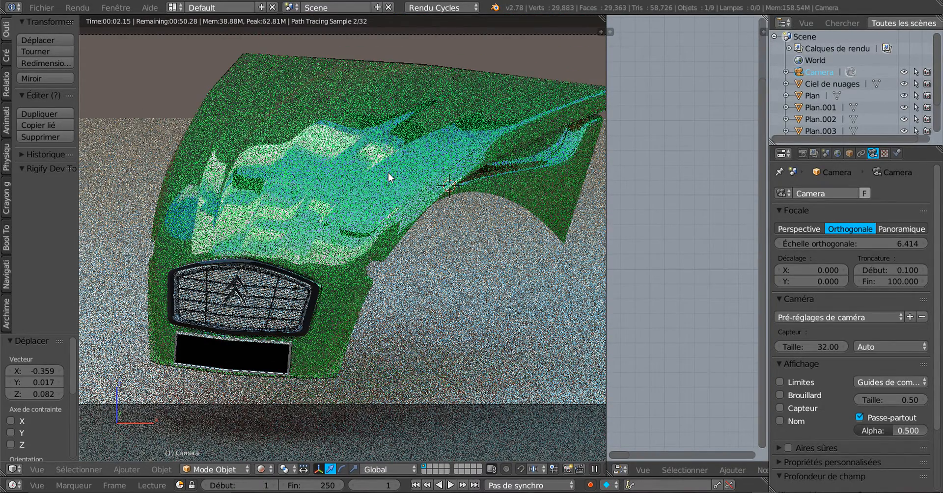
pyautogui.rightClick(388, 173)
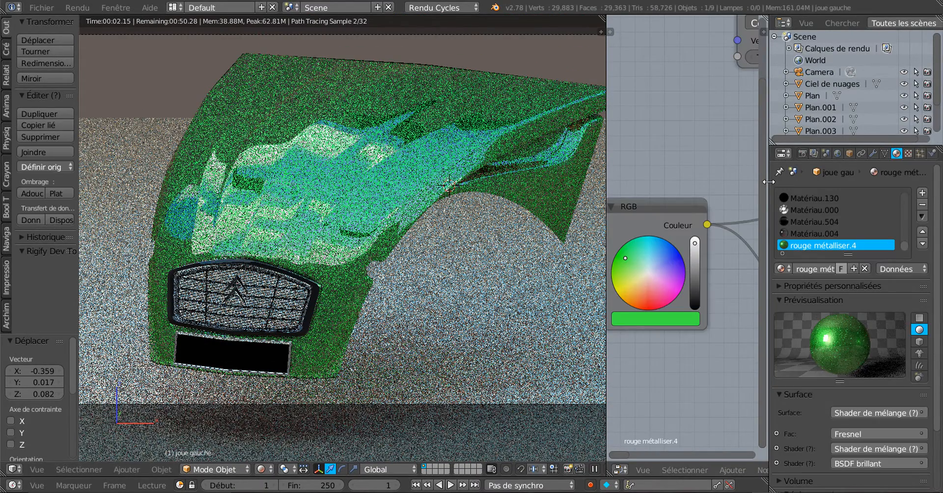
pyautogui.moveTo(768, 182); pyautogui.dragTo(852, 182)
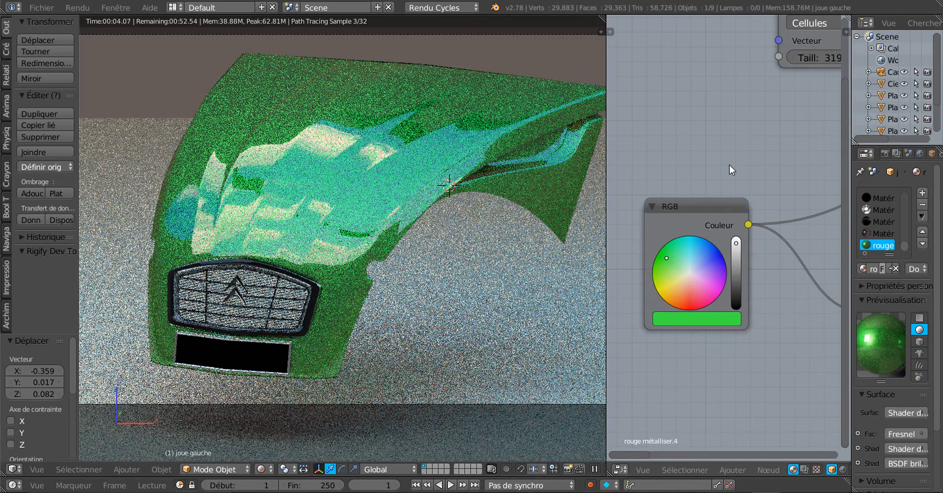
pyautogui.scroll(-3, 730, 167)
pyautogui.moveTo(738, 157); pyautogui.dragTo(628, 241, button='middle')
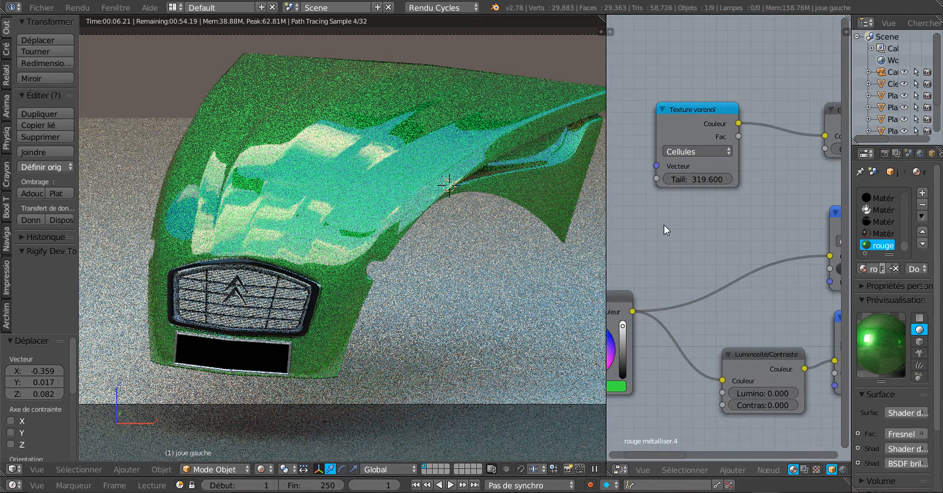
pyautogui.scroll(1, 674, 220)
pyautogui.moveTo(675, 220); pyautogui.dragTo(687, 286, button='middle')
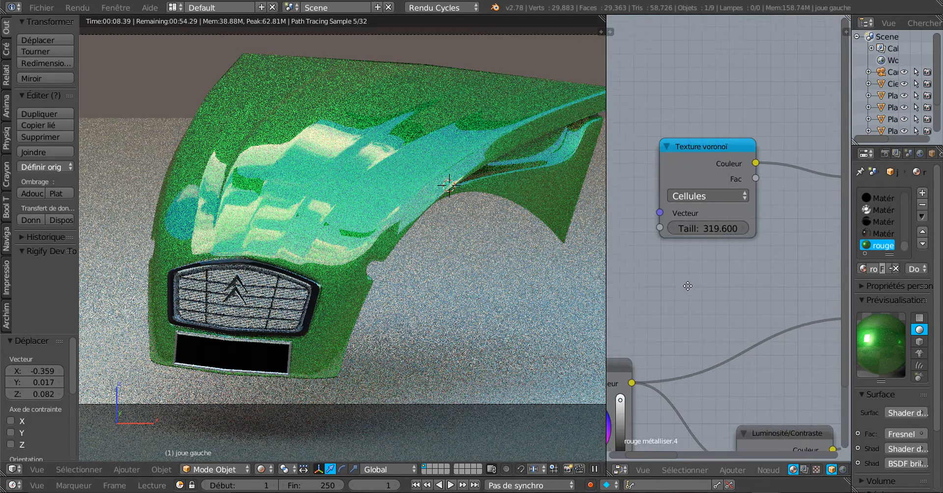
pyautogui.scroll(1, 697, 258)
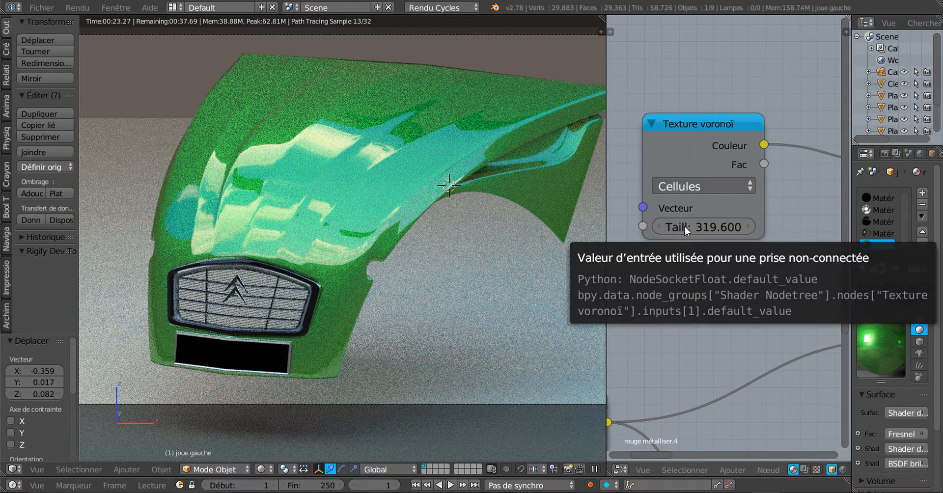
pyautogui.moveTo(689, 228); pyautogui.dragTo(756, 228)
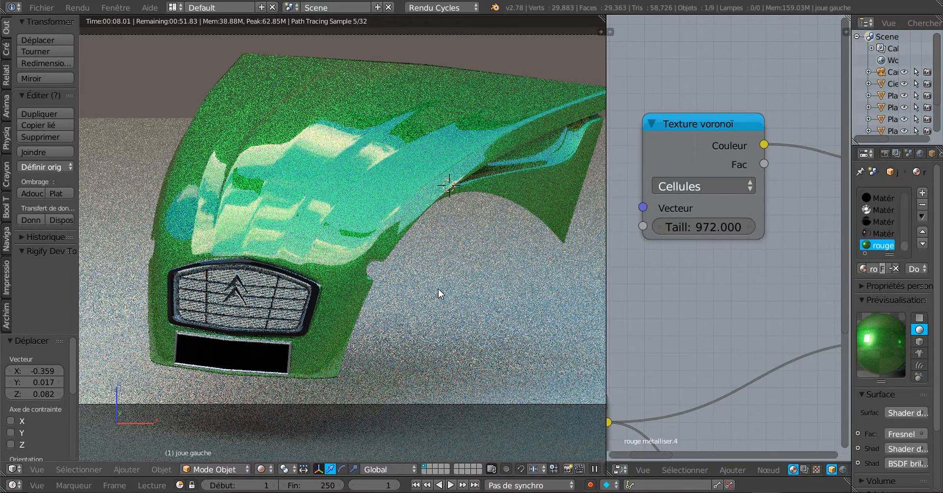
# - Render the scene, examine the paint's grain and reflections on the hood at different magnifications, and cancel the render
pyautogui.scroll(-1, 438, 289)
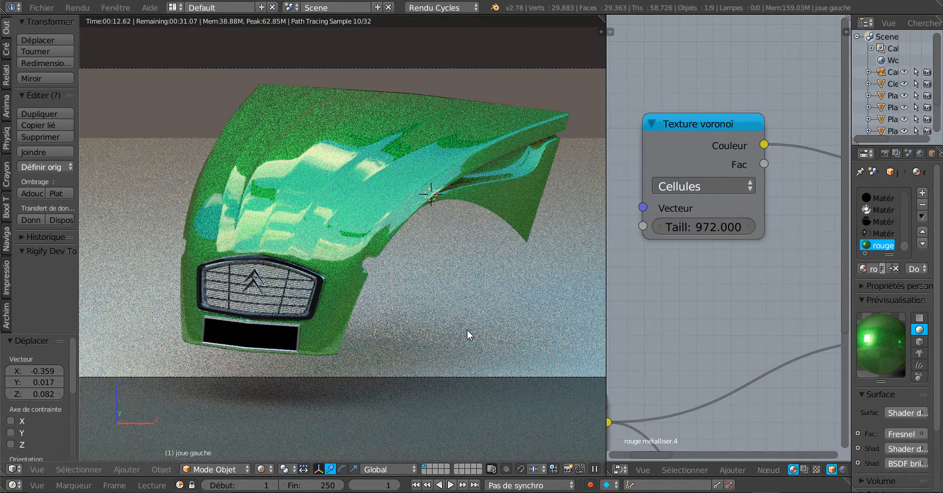
pyautogui.press('F12')
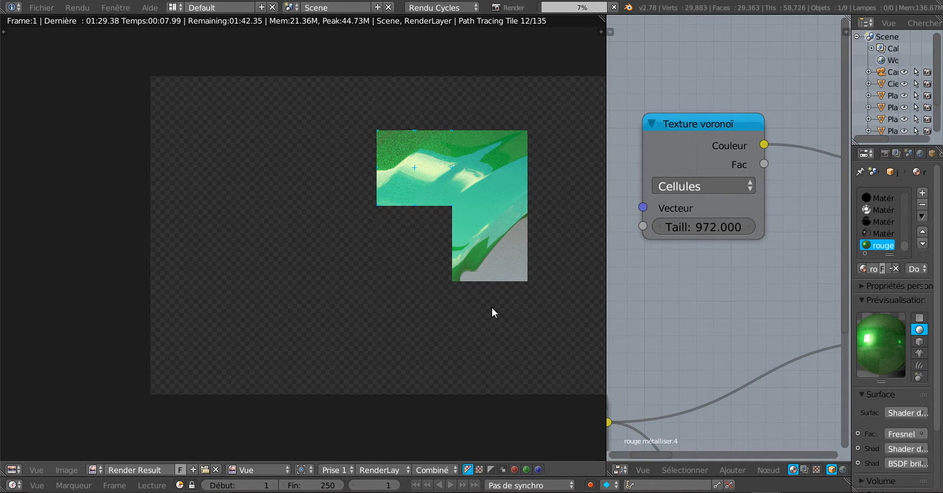
pyautogui.scroll(1, 492, 307)
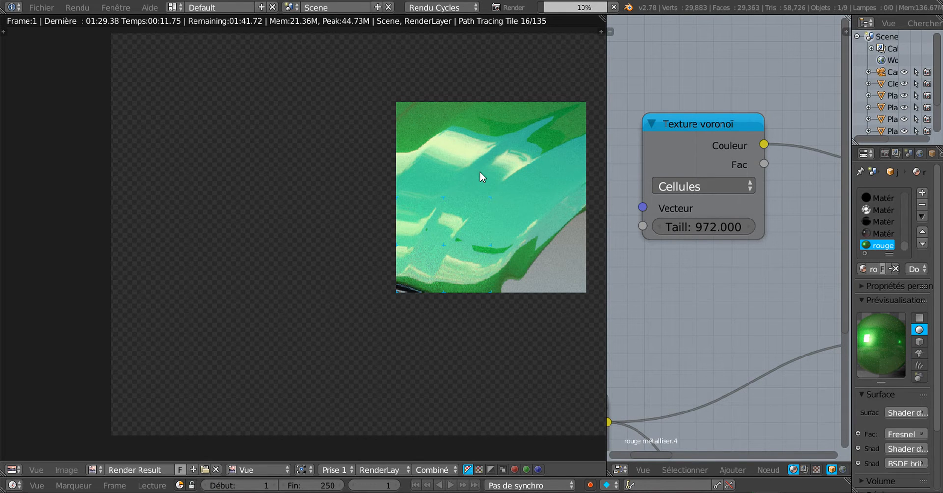
pyautogui.scroll(1, 486, 181)
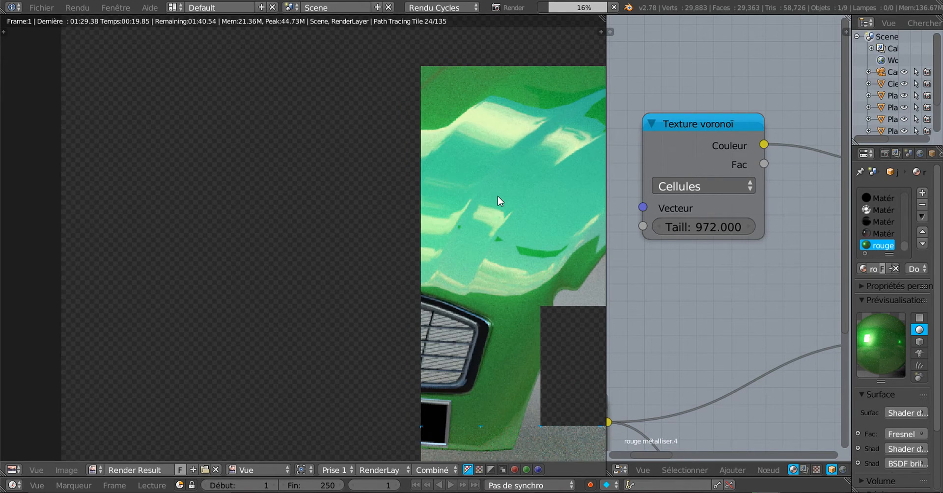
pyautogui.scroll(-1, 497, 196)
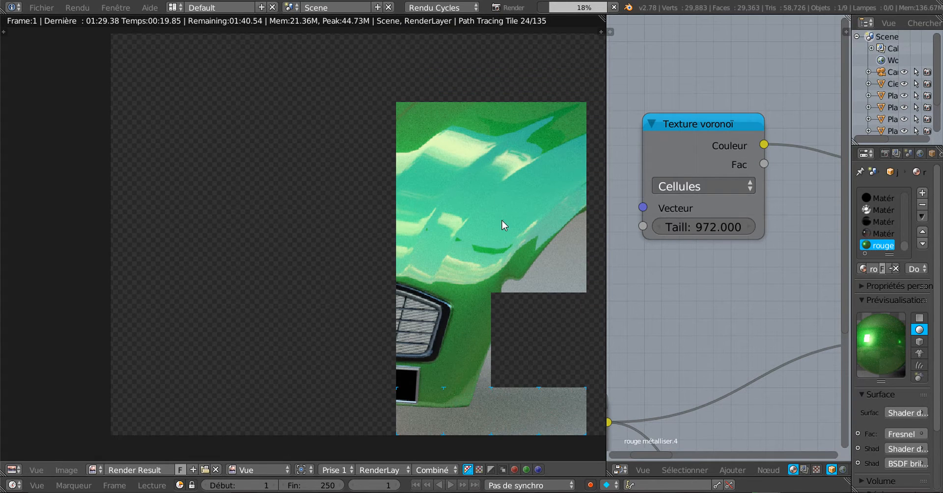
pyautogui.moveTo(503, 225); pyautogui.dragTo(376, 229, button='middle')
pyautogui.scroll(2, 376, 229)
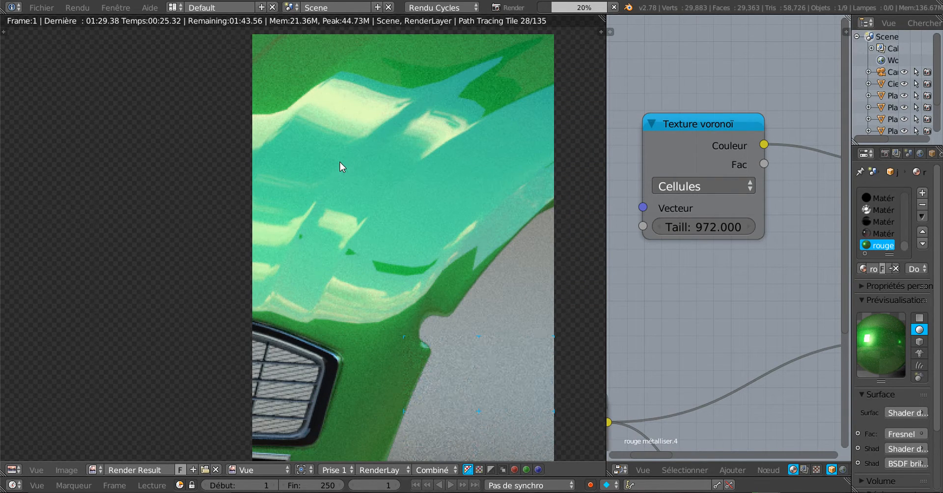
pyautogui.scroll(-2, 372, 303)
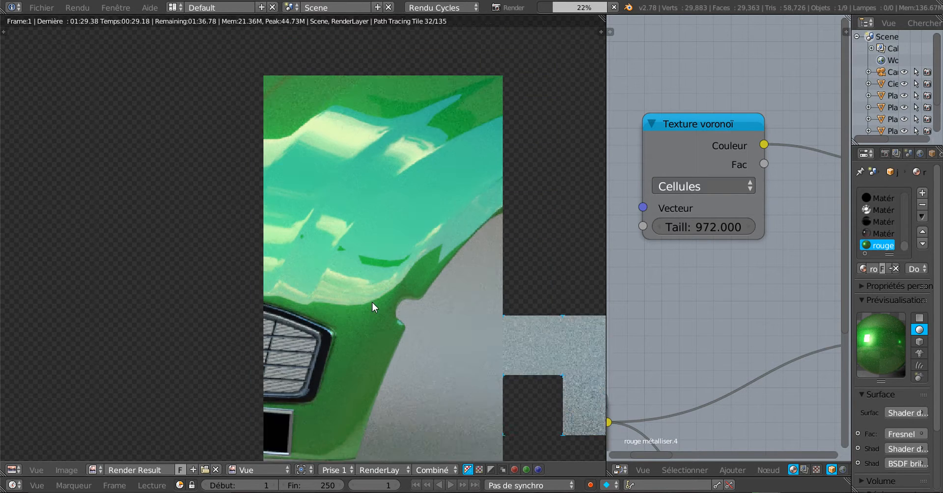
pyautogui.scroll(1, 372, 301)
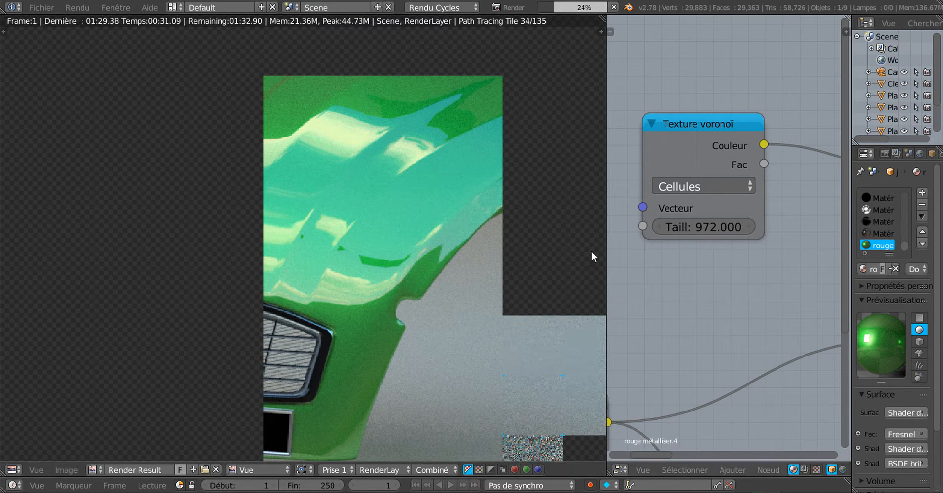
pyautogui.click(700, 232)
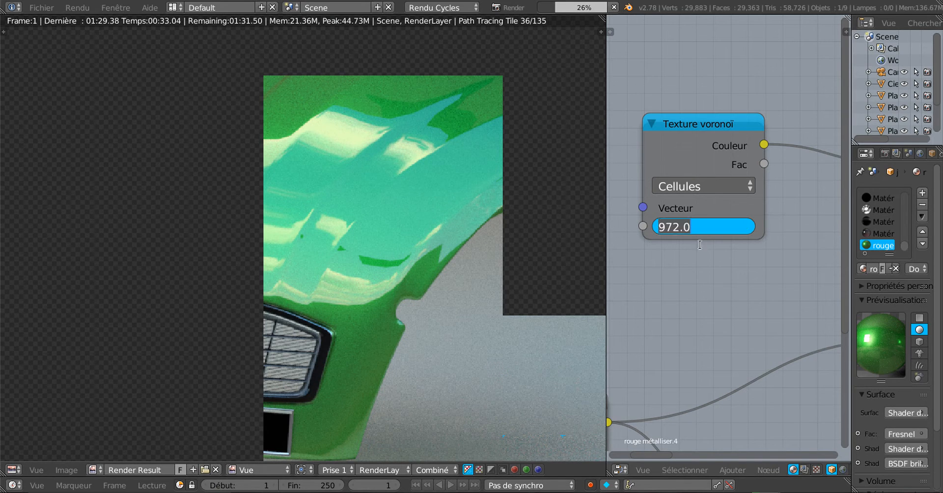
pyautogui.press('Escape')
pyautogui.scroll(2, 394, 217)
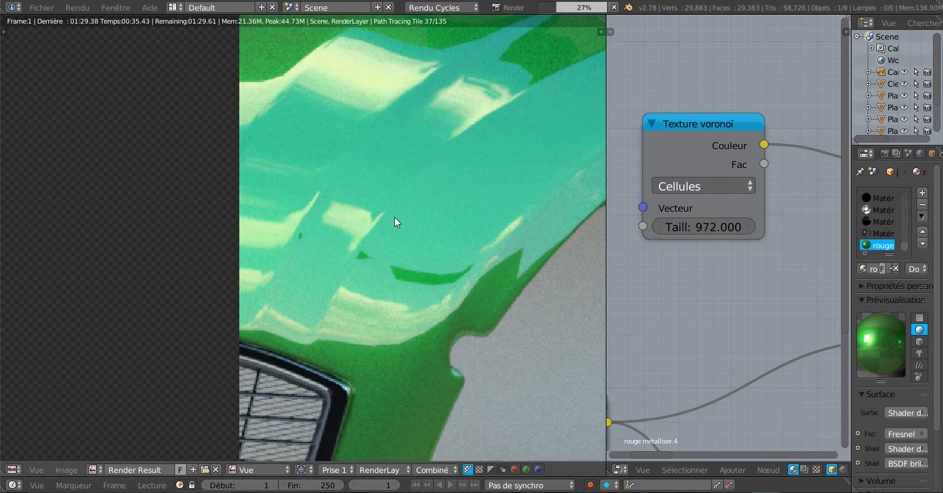
pyautogui.scroll(-1, 394, 217)
pyautogui.scroll(-1, 490, 249)
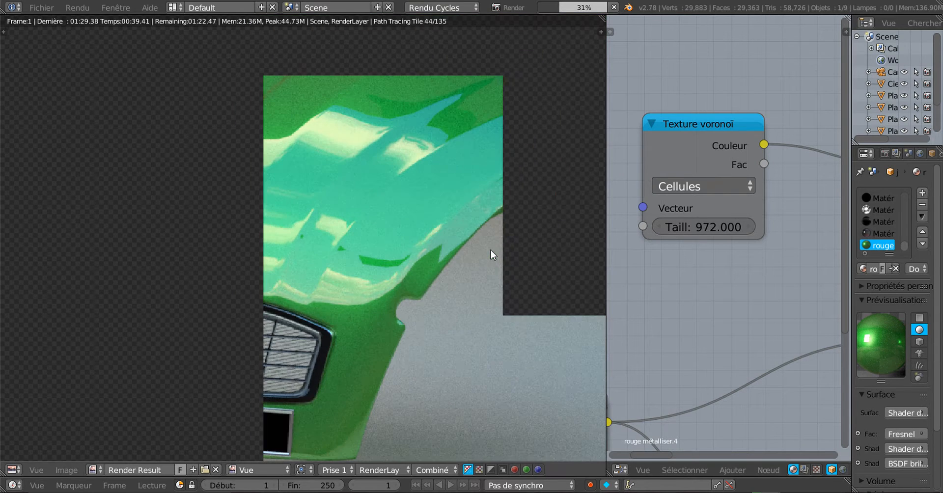
pyautogui.scroll(1, 477, 250)
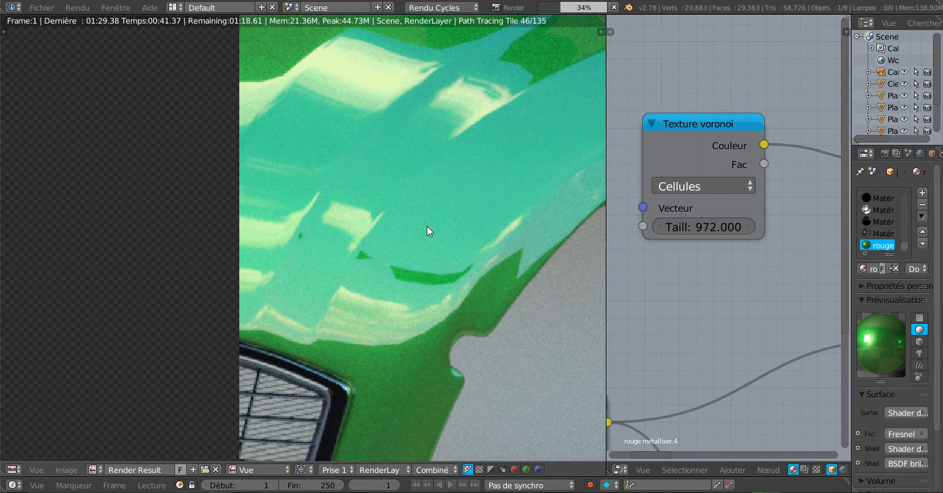
pyautogui.press('Escape')
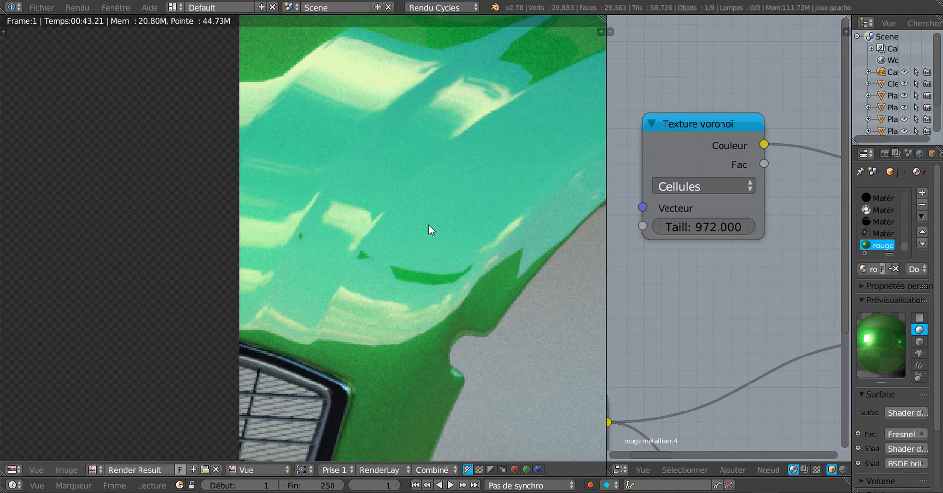
pyautogui.press('Escape')
# - Show the rendered viewport up close on the hood and switch the Voronoi texture's coloration to Intensité
pyautogui.hotkey('shift', 'z')
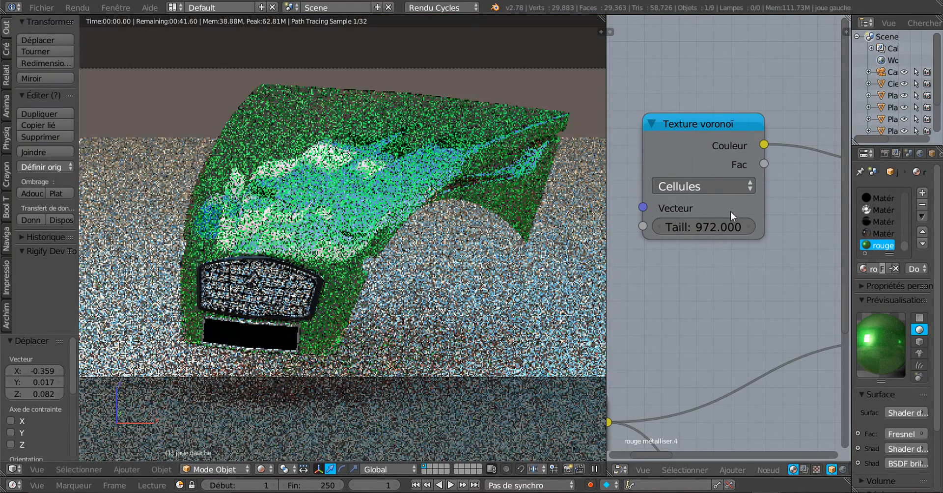
pyautogui.scroll(5, 451, 281)
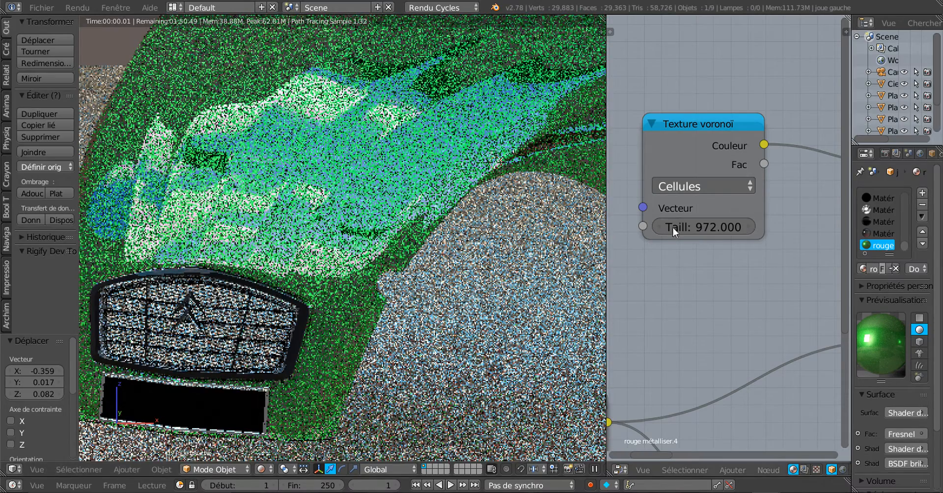
pyautogui.click(703, 187)
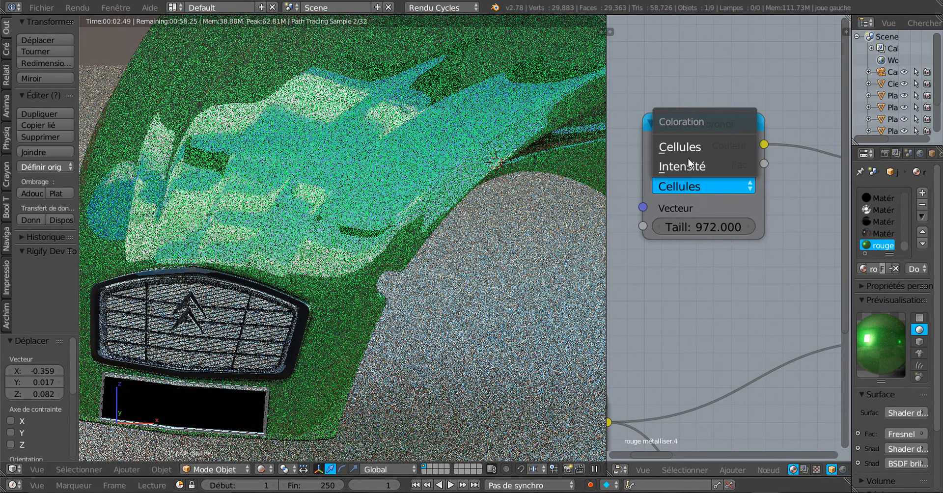
pyautogui.click(695, 166)
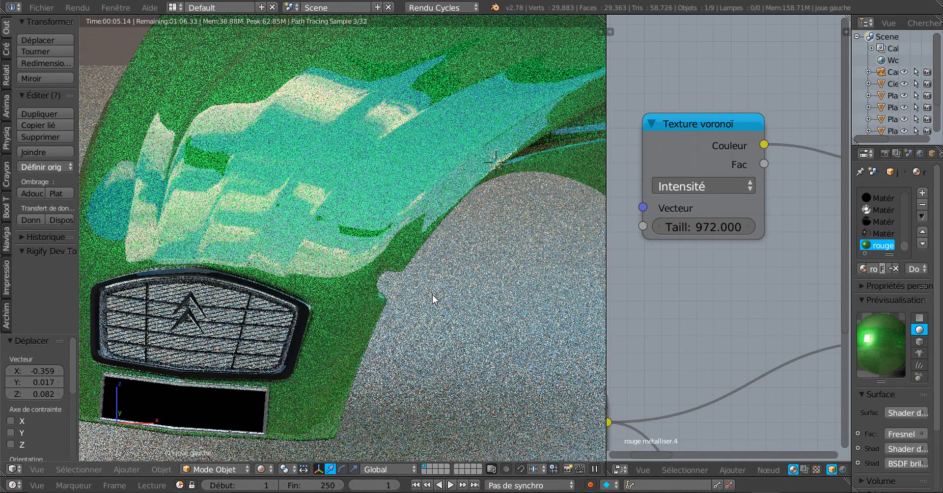
# - Render the scene to check the paint with the Intensité coloration, stopping the render early
pyautogui.press('F12')
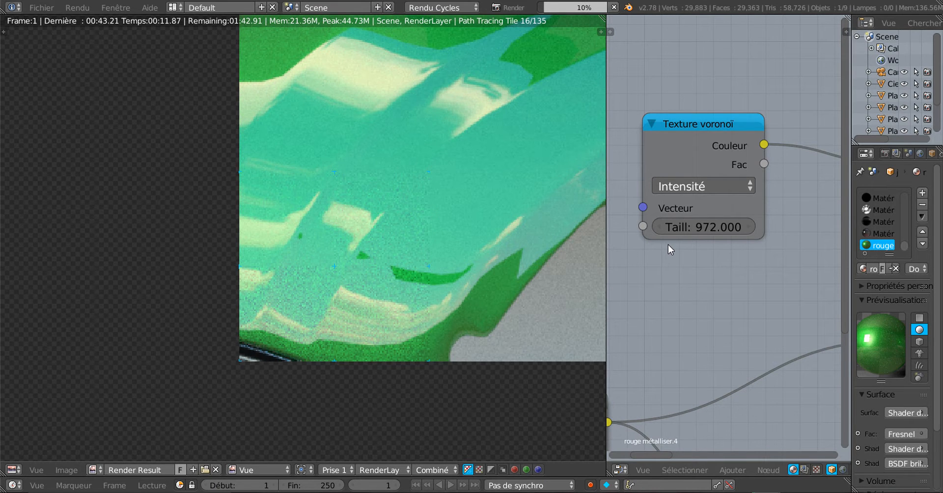
pyautogui.scroll(-2, 496, 247)
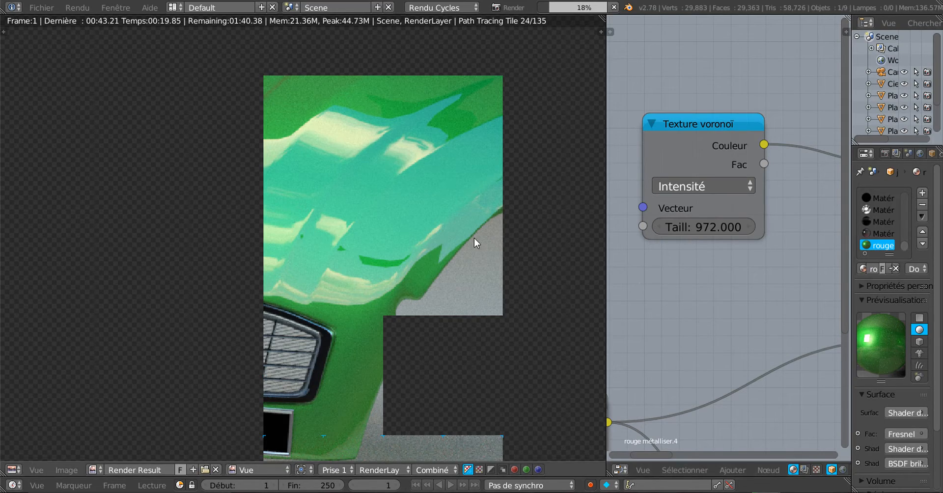
pyautogui.press('Escape')
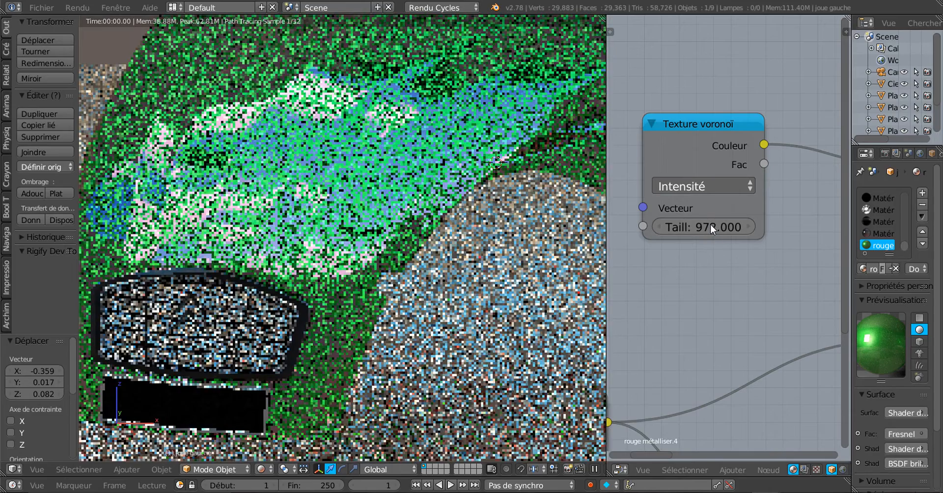
# - Reduce the Voronoi texture's size (Taille) to 11.200 in the car paint material
pyautogui.moveTo(710, 224); pyautogui.dragTo(350, 224)
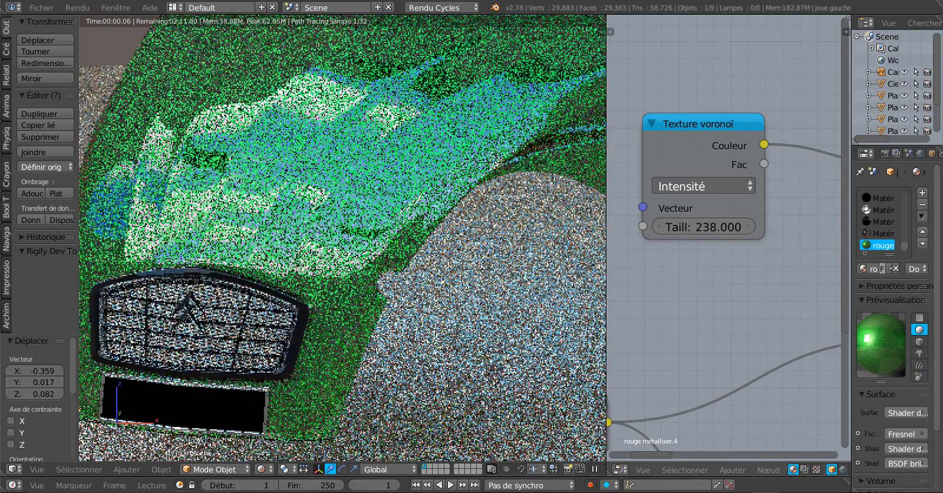
pyautogui.moveTo(722, 227); pyautogui.dragTo(611, 227)
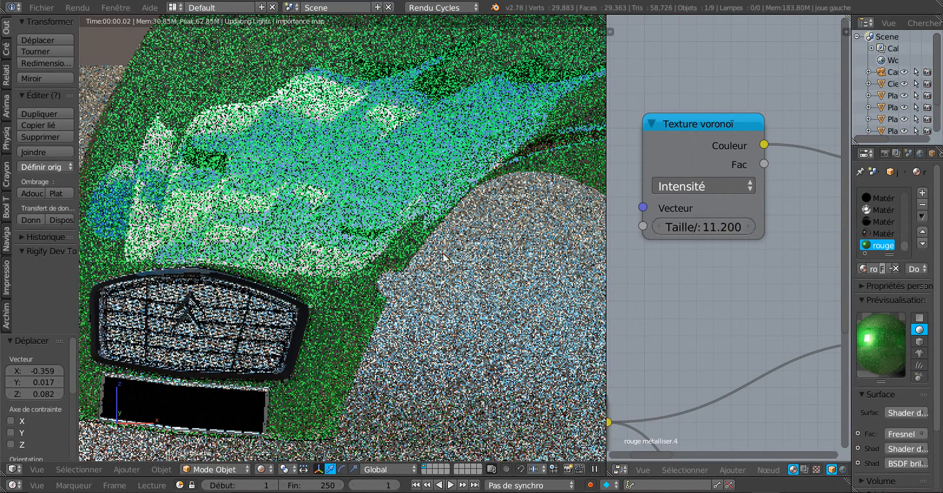
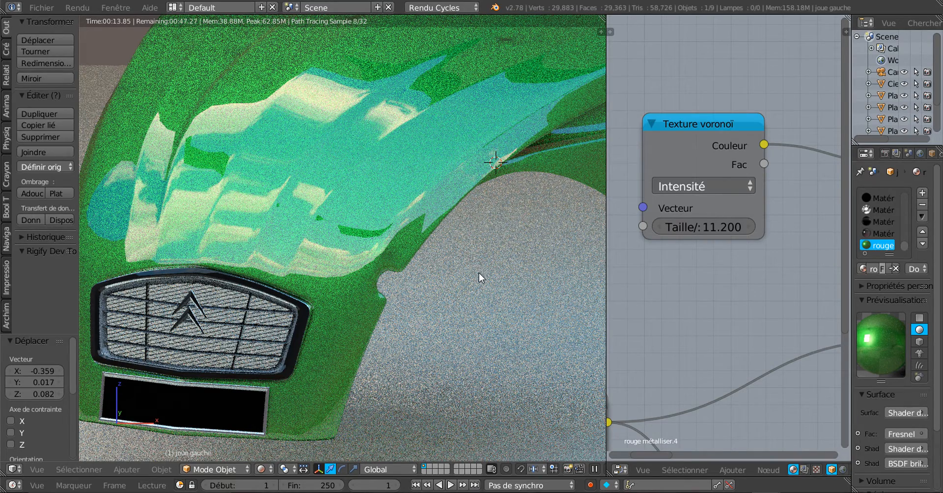
# - Render the scene with the reduced Voronoi size, examine the hood's paint at different magnifications, and stop the render early
pyautogui.press('F12')
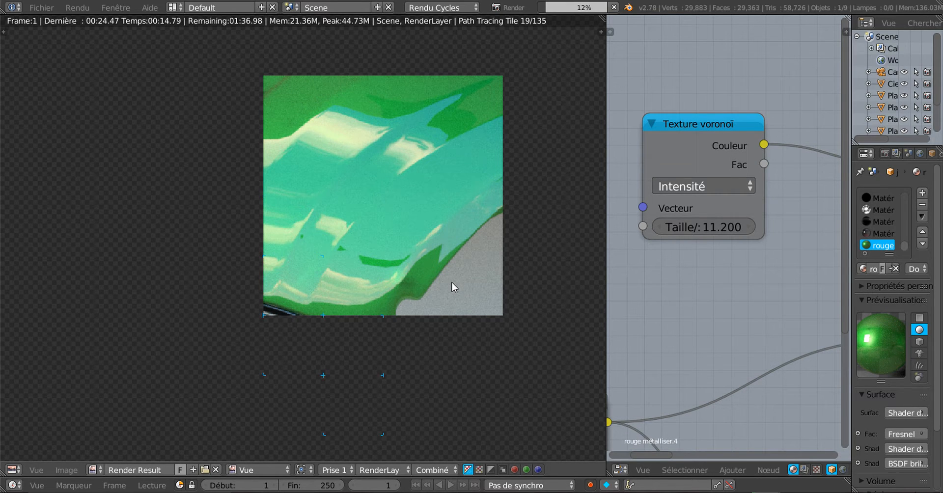
pyautogui.scroll(2, 452, 282)
pyautogui.scroll(1, 453, 282)
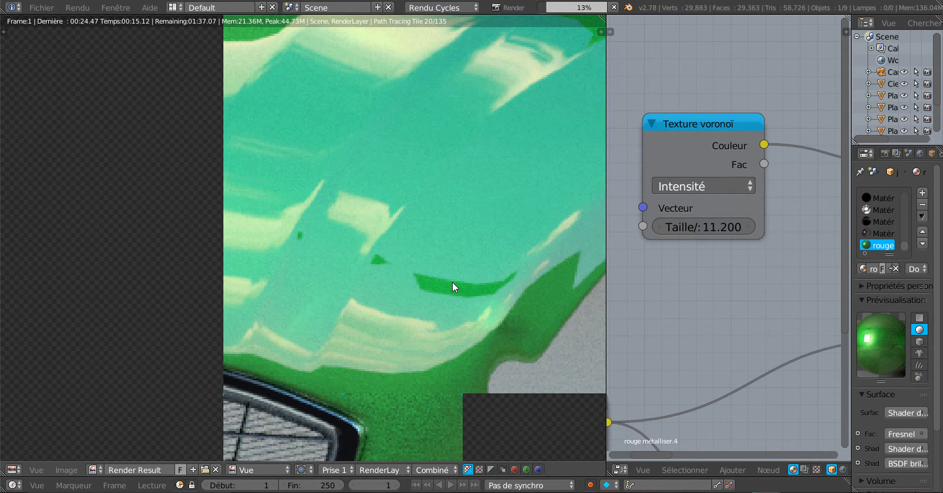
pyautogui.scroll(1, 452, 282)
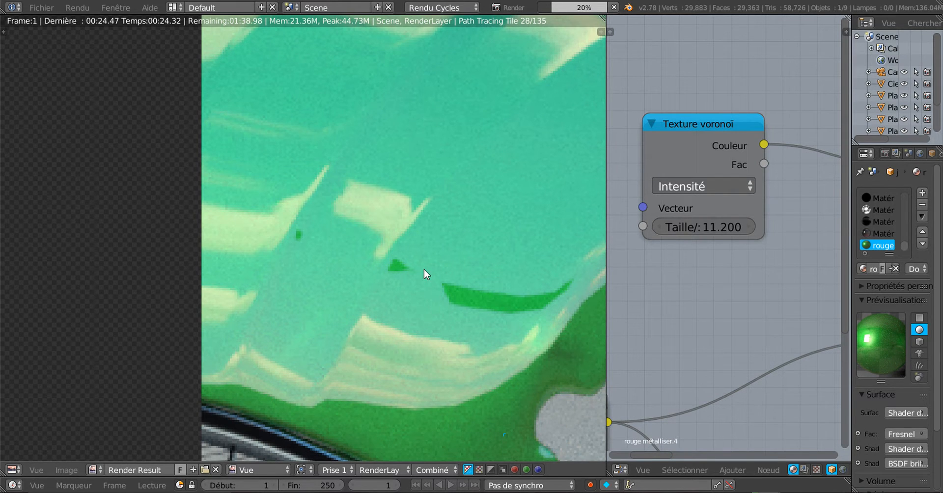
pyautogui.scroll(-1, 424, 269)
pyautogui.scroll(-1, 425, 269)
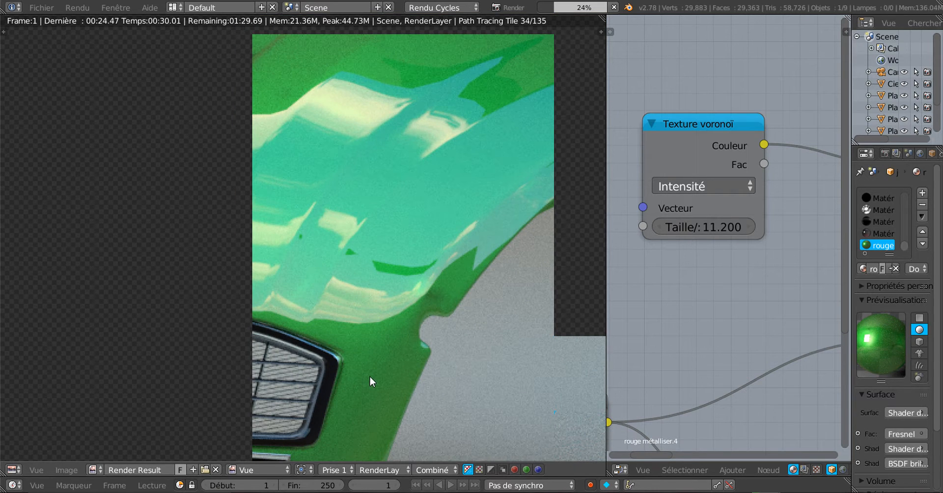
pyautogui.scroll(-2, 380, 358)
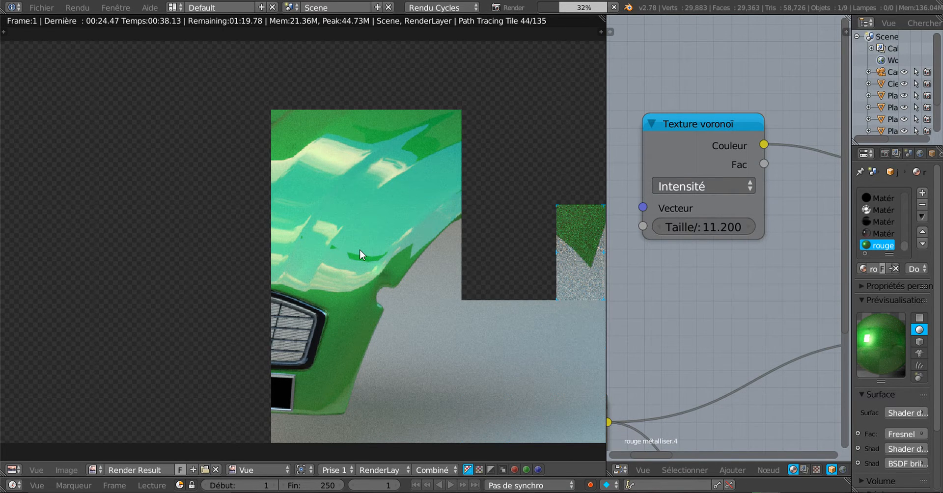
pyautogui.scroll(3, 359, 250)
pyautogui.scroll(-2, 360, 250)
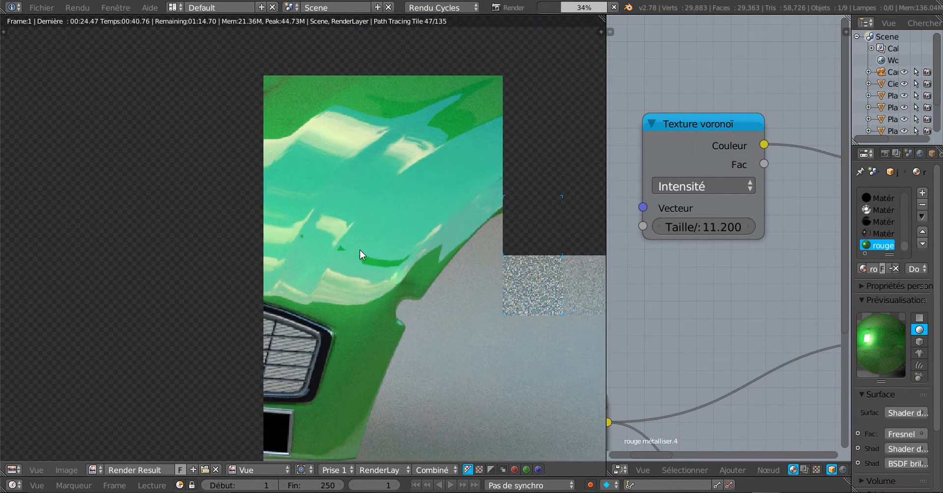
pyautogui.scroll(1, 359, 249)
pyautogui.scroll(-3, 360, 250)
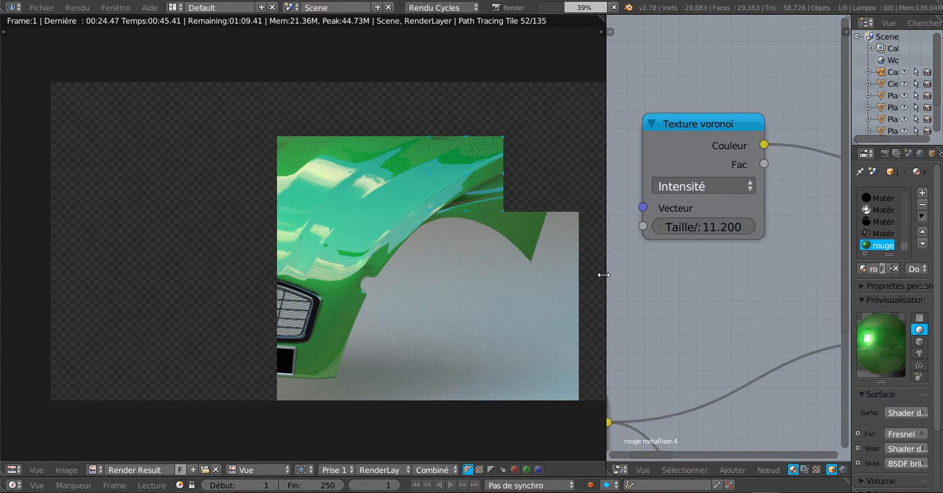
pyautogui.moveTo(606, 275); pyautogui.dragTo(595, 276)
pyautogui.press('Escape')
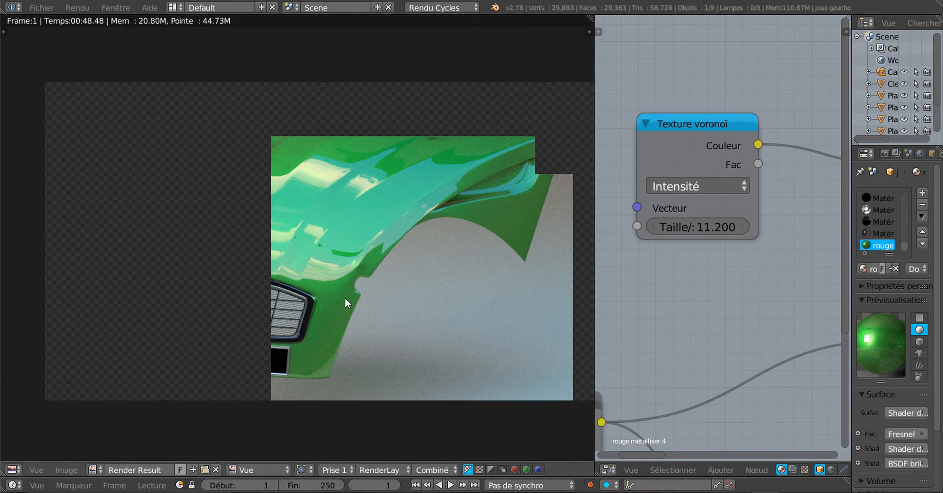
pyautogui.press('Escape')
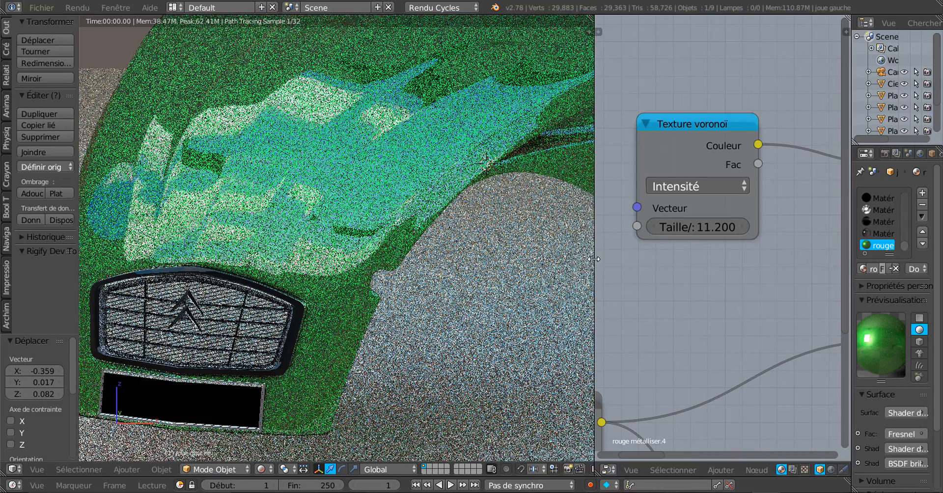
# - Widen the node editor and set the paint's RGB node to near-white, viewing the whole front of the car body
pyautogui.moveTo(596, 258); pyautogui.dragTo(432, 272)
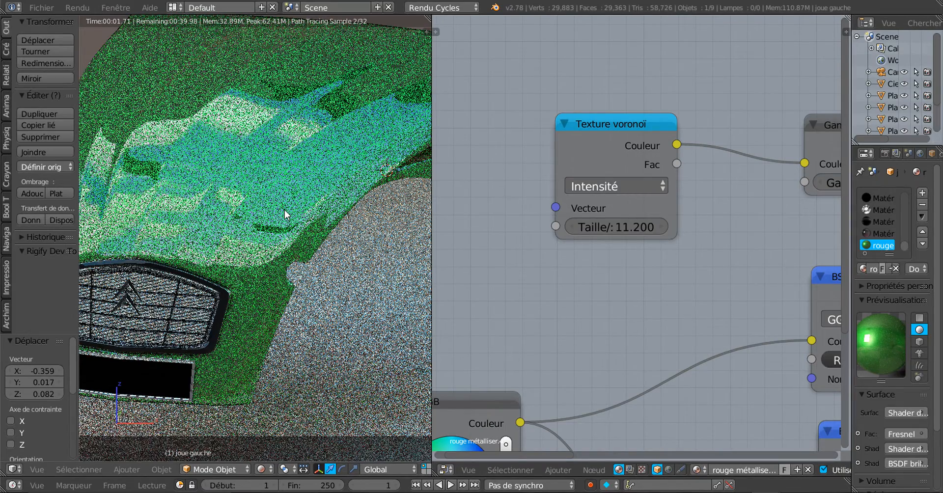
pyautogui.scroll(-1, 572, 288)
pyautogui.scroll(-4, 573, 287)
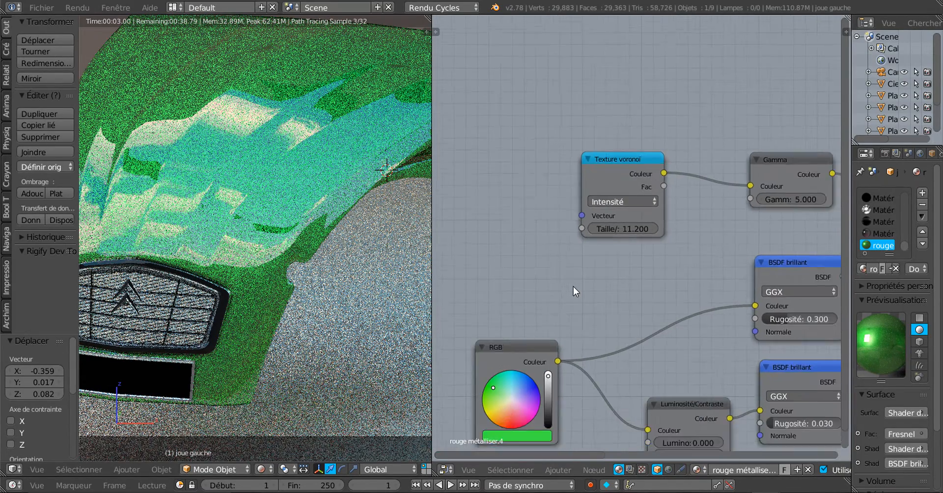
pyautogui.moveTo(571, 288); pyautogui.dragTo(660, 168, button='middle')
pyautogui.scroll(2, 590, 254)
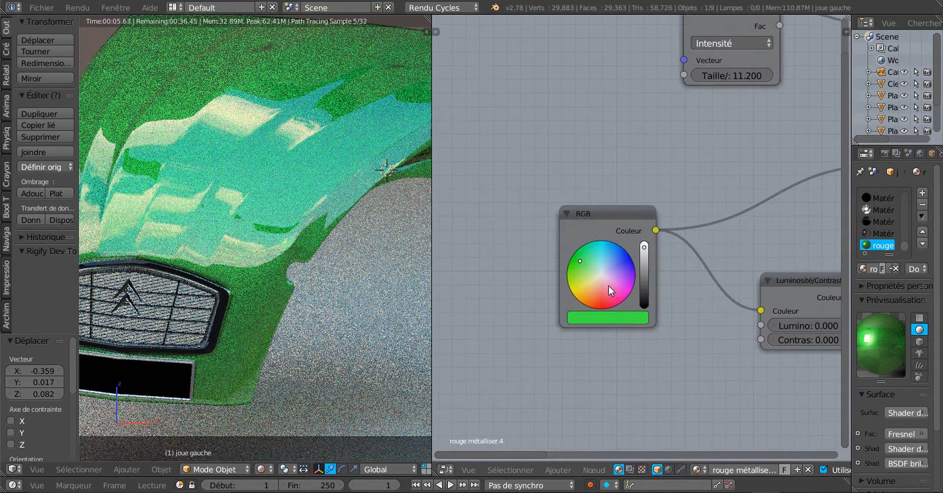
pyautogui.click(600, 274)
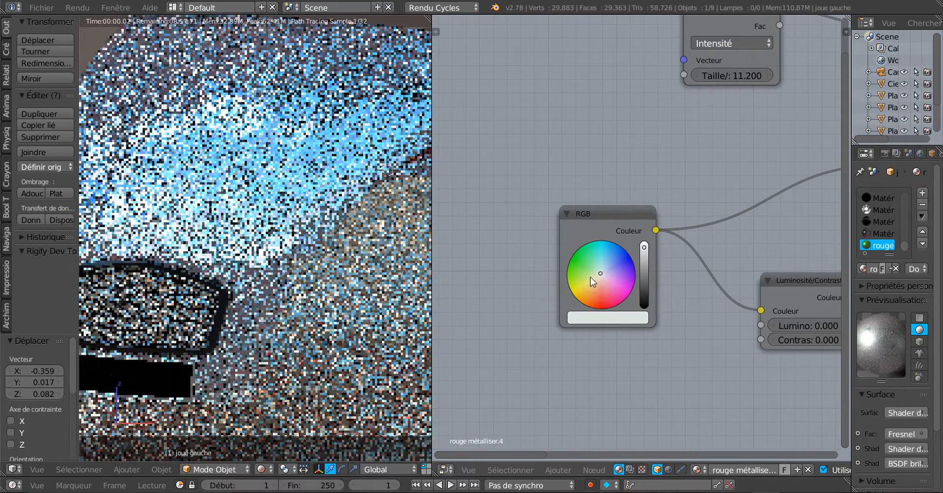
pyautogui.scroll(-2, 310, 303)
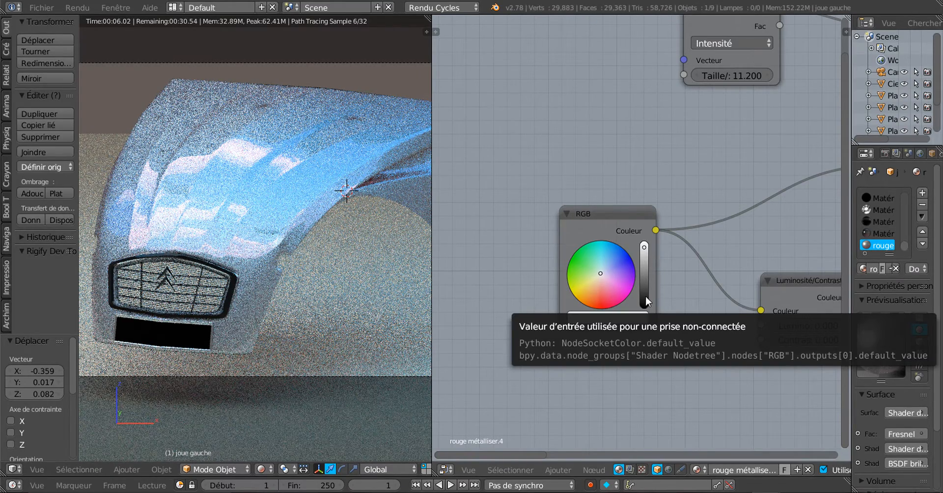
# - Darken the RGB node's colour to a mid grey, then raise its brightness to a light grey
pyautogui.click(644, 250)
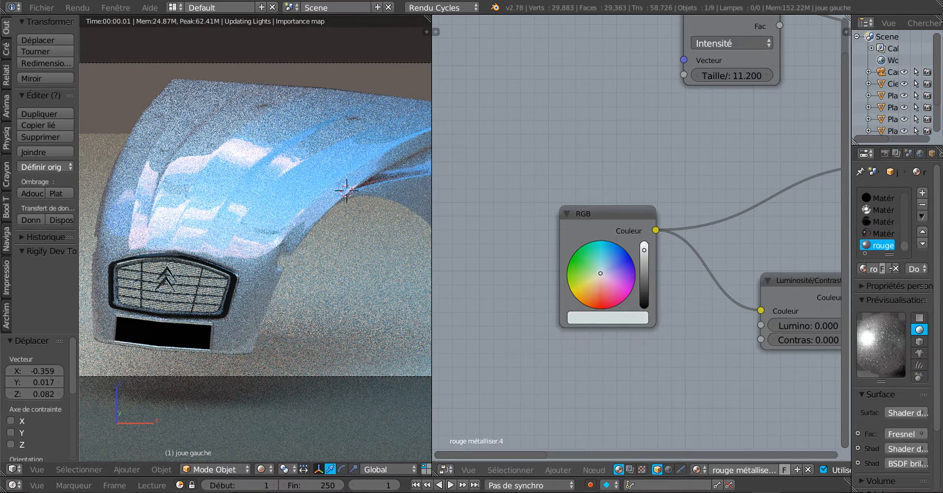
pyautogui.moveTo(644, 250); pyautogui.dragTo(644, 271)
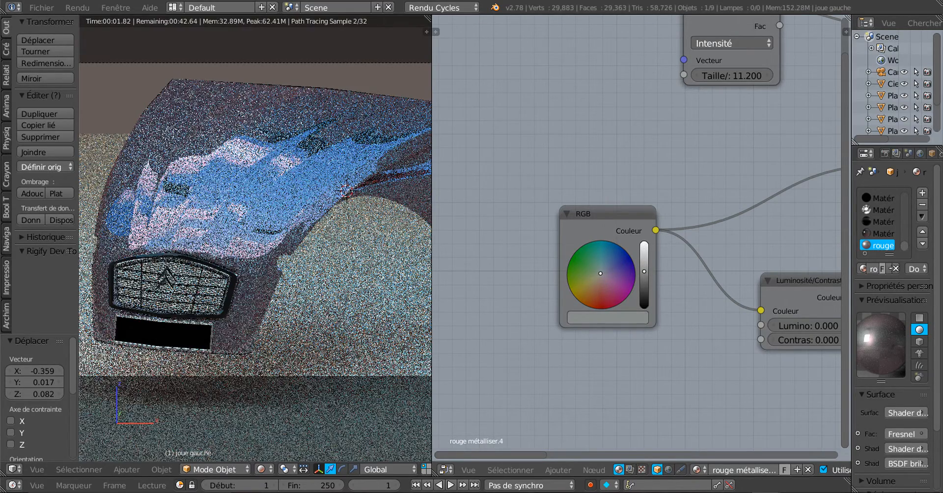
pyautogui.moveTo(644, 271); pyautogui.dragTo(644, 274)
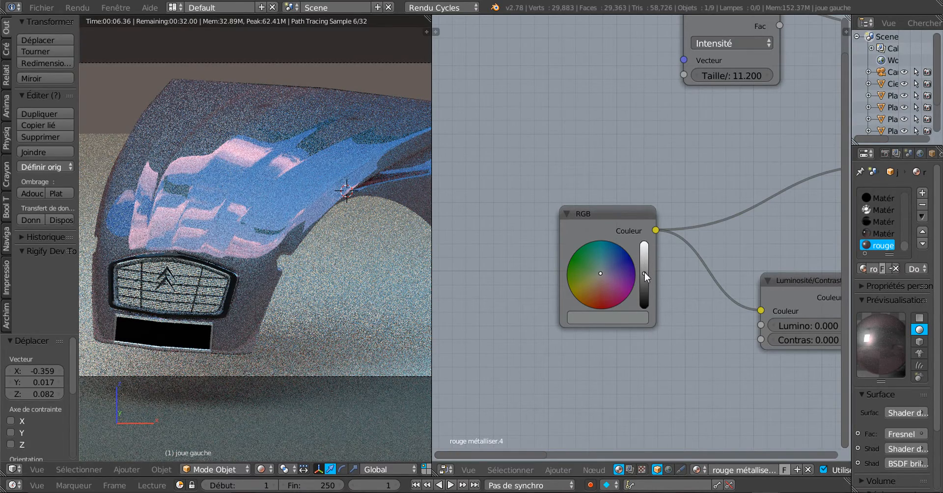
pyautogui.moveTo(645, 272); pyautogui.dragTo(645, 252)
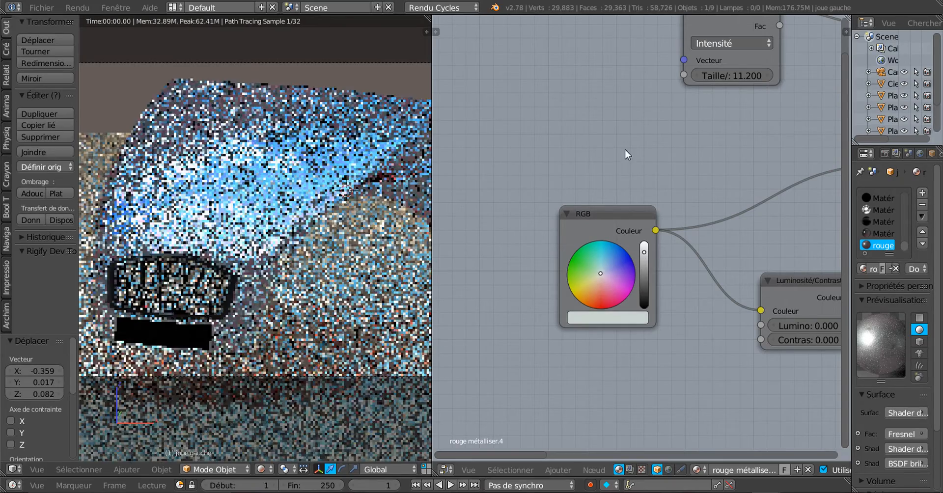
# - Switch the pink BSDF brillant node's distribution to Beckmann and raise its roughness (Rugosité) to 0.708
pyautogui.scroll(-3, 625, 150)
pyautogui.moveTo(648, 194); pyautogui.dragTo(497, 207, button='middle')
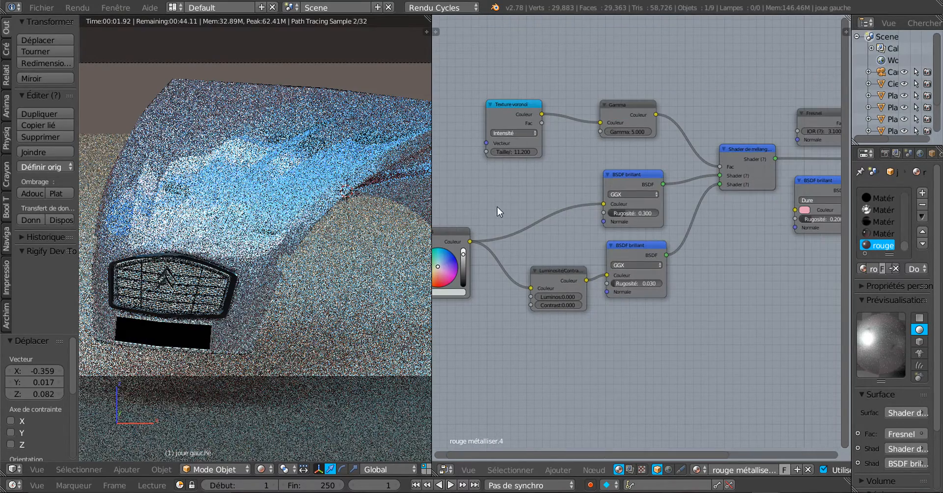
pyautogui.moveTo(690, 279); pyautogui.dragTo(565, 300, button='middle')
pyautogui.moveTo(654, 286); pyautogui.dragTo(607, 276, button='middle')
pyautogui.scroll(8, 622, 273)
pyautogui.scroll(1, 643, 235)
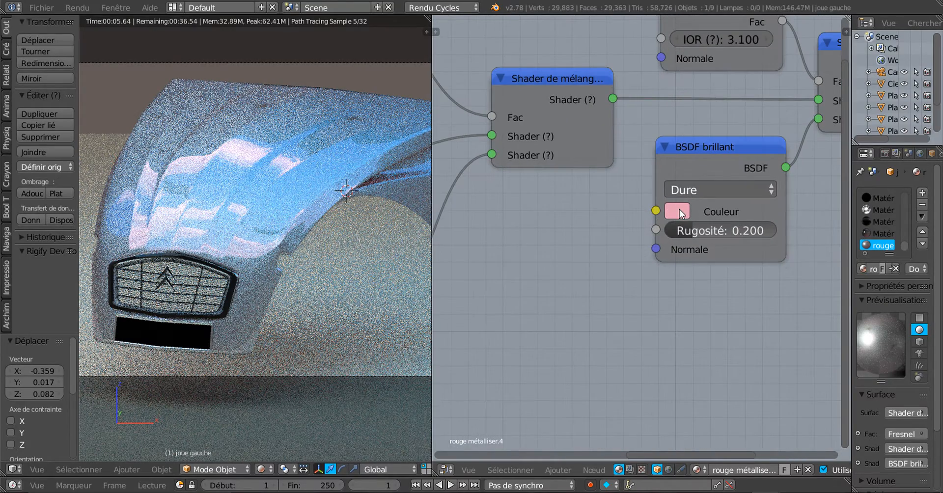
pyautogui.click(680, 191)
pyautogui.click(686, 169)
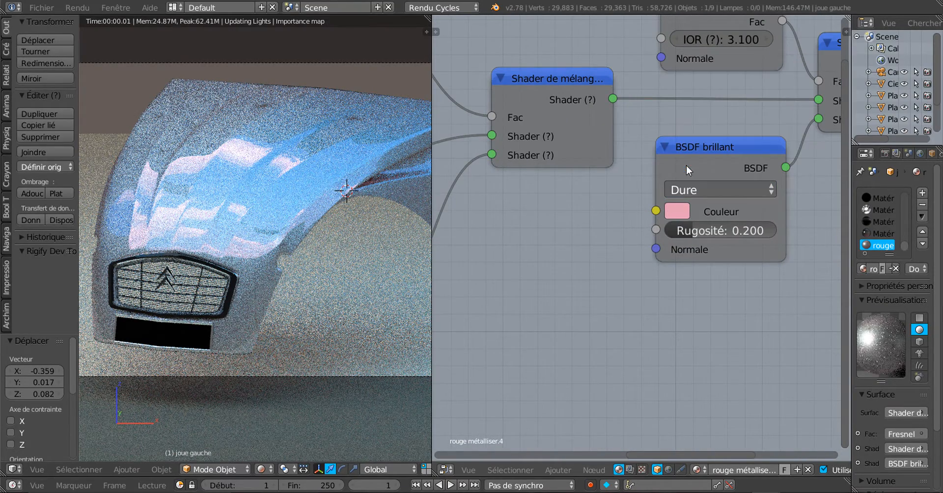
pyautogui.click(688, 188)
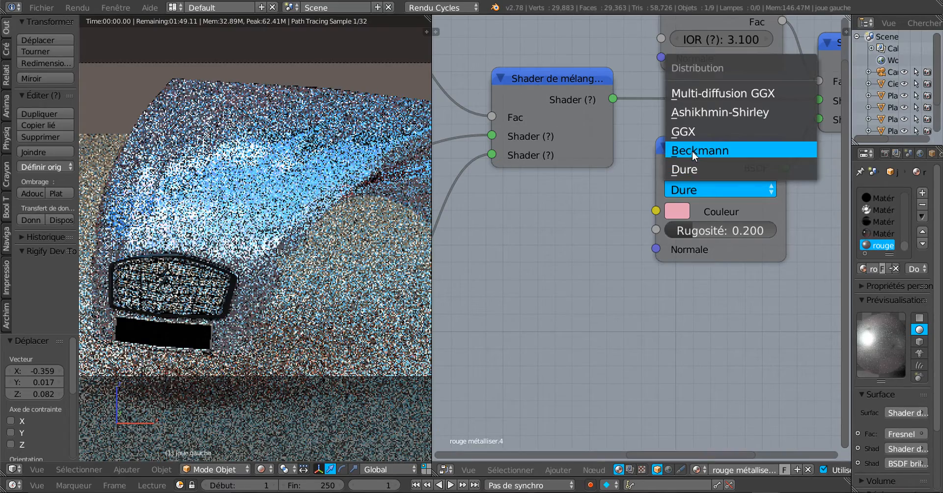
pyautogui.click(691, 152)
pyautogui.scroll(-3, 585, 266)
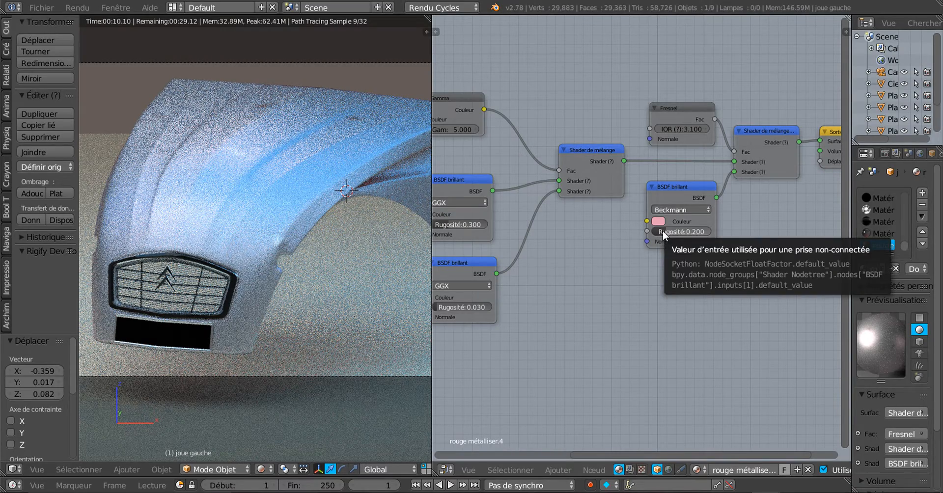
pyautogui.moveTo(662, 231); pyautogui.dragTo(692, 231)
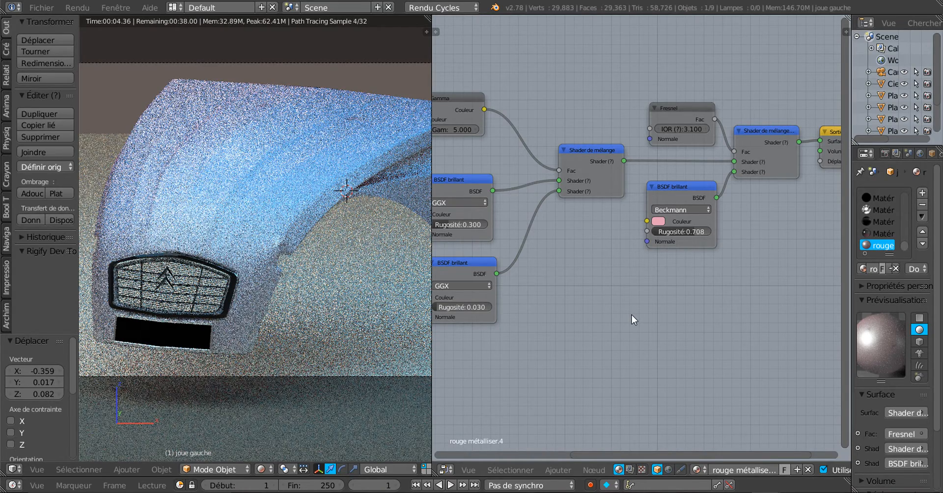
# - Change the paint's RGB node colour to a saturated bright red
pyautogui.scroll(-4, 632, 314)
pyautogui.moveTo(551, 350); pyautogui.dragTo(752, 315, button='middle')
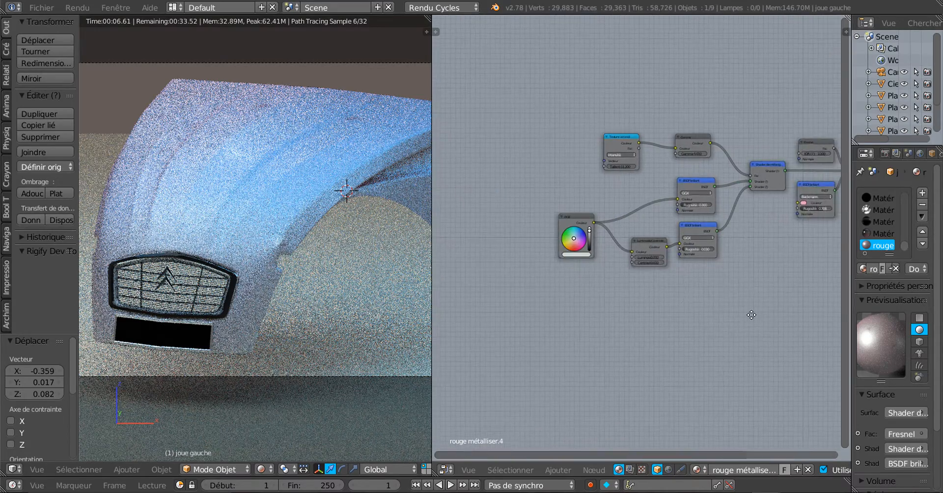
pyautogui.scroll(5, 615, 280)
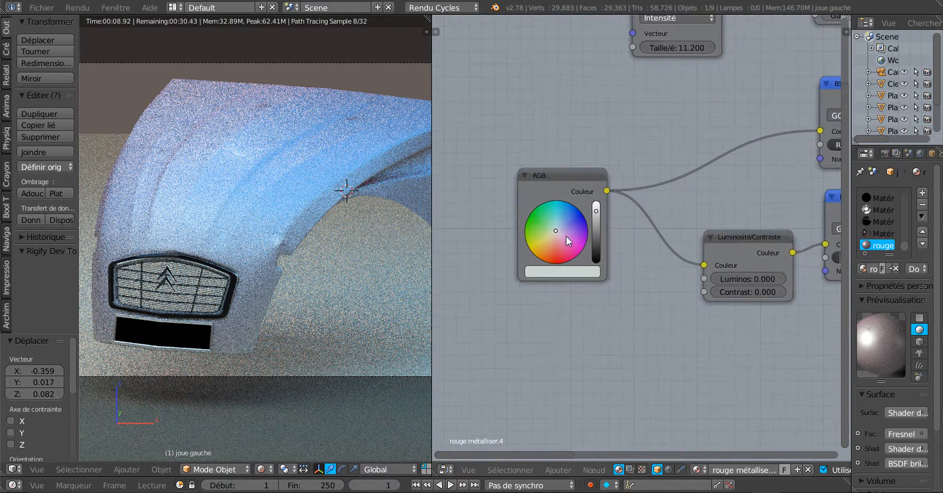
pyautogui.scroll(1, 566, 236)
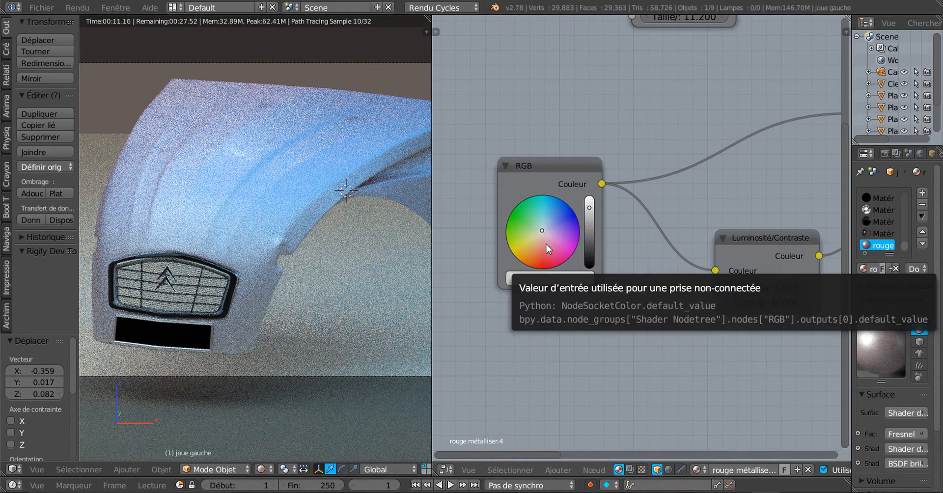
pyautogui.click(542, 263)
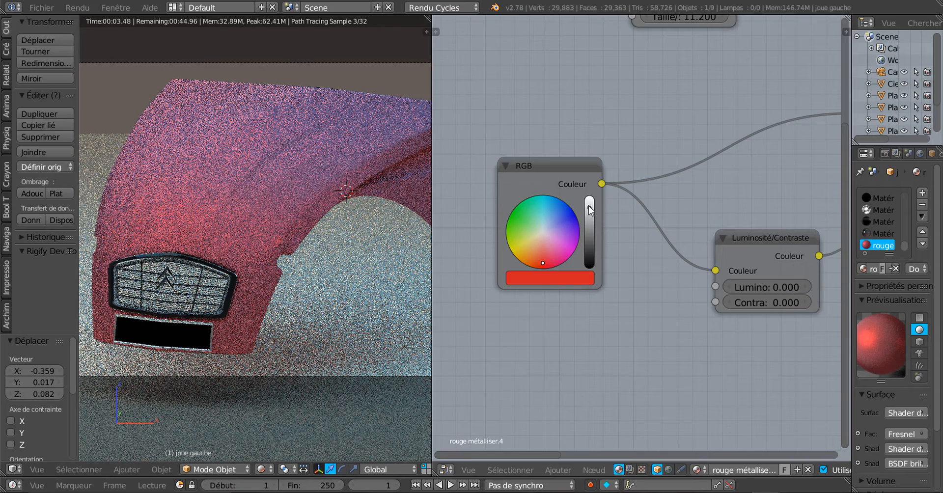
# - Set the distribution of the pink BSDF brillant node back to Dure
pyautogui.scroll(-3, 608, 332)
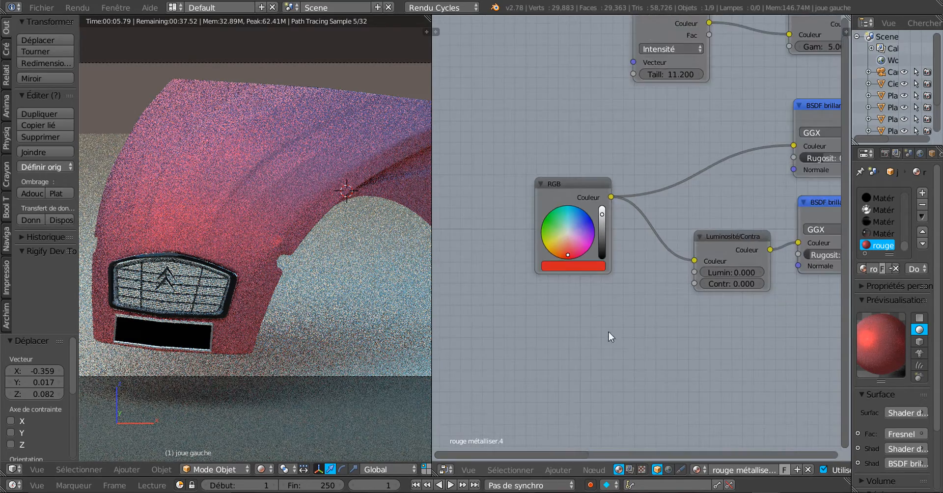
pyautogui.moveTo(667, 325); pyautogui.dragTo(471, 343, button='middle')
pyautogui.moveTo(555, 319); pyautogui.dragTo(458, 348, button='middle')
pyautogui.moveTo(650, 313); pyautogui.dragTo(617, 345, button='middle')
pyautogui.scroll(2, 569, 333)
pyautogui.scroll(1, 569, 328)
pyautogui.scroll(3, 617, 344)
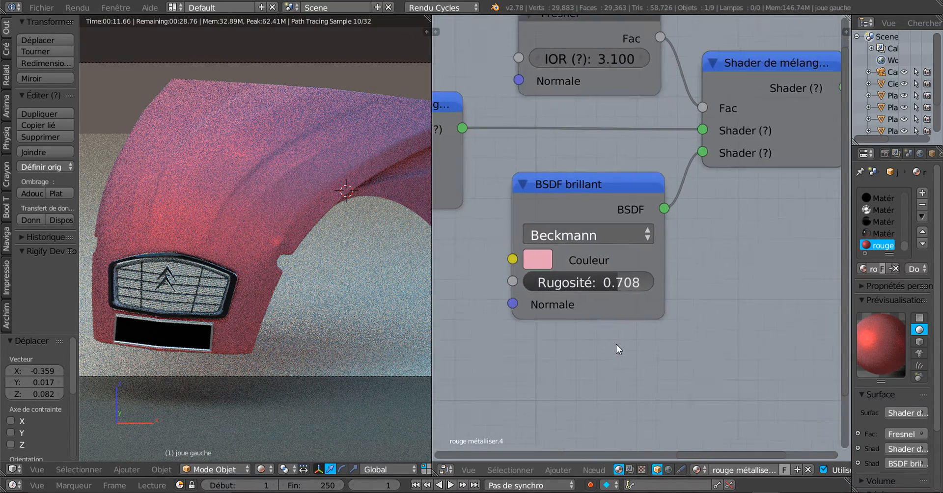
pyautogui.scroll(-1, 652, 277)
pyautogui.click(571, 238)
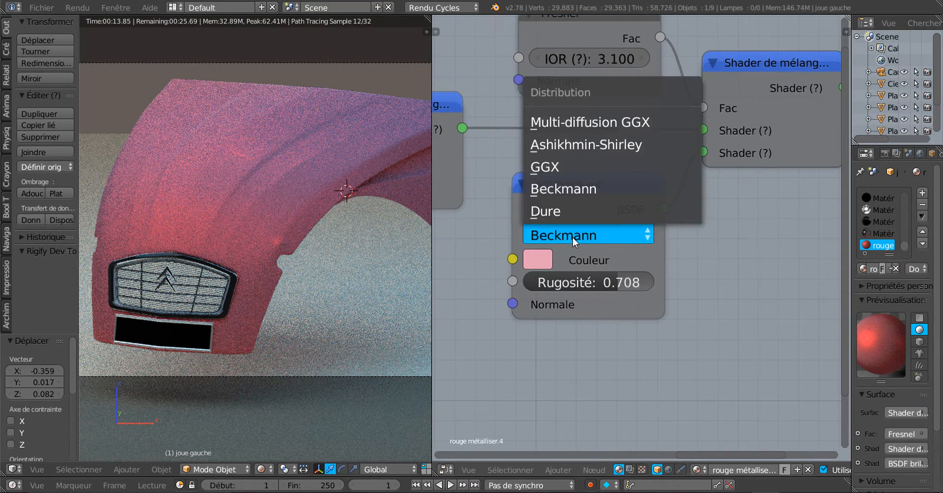
pyautogui.click(570, 207)
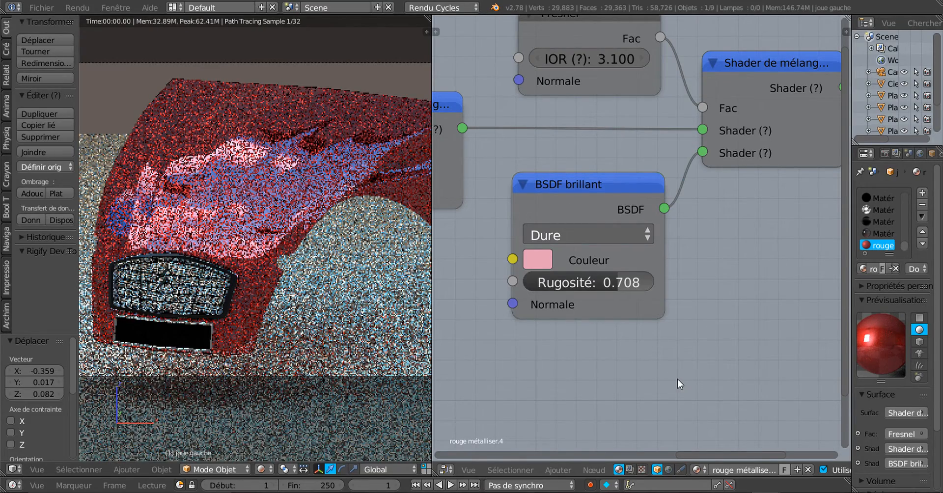
pyautogui.scroll(-4, 731, 349)
pyautogui.moveTo(698, 335); pyautogui.dragTo(617, 389, button='middle')
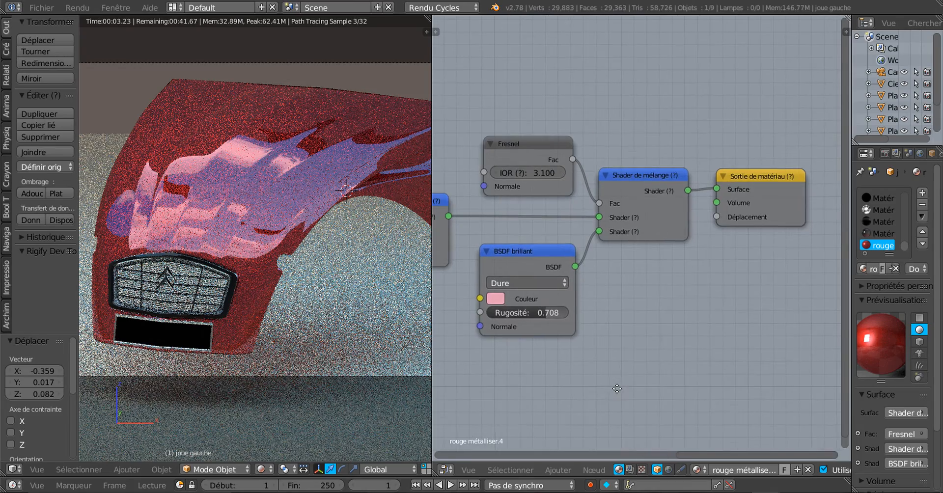
pyautogui.scroll(3, 618, 384)
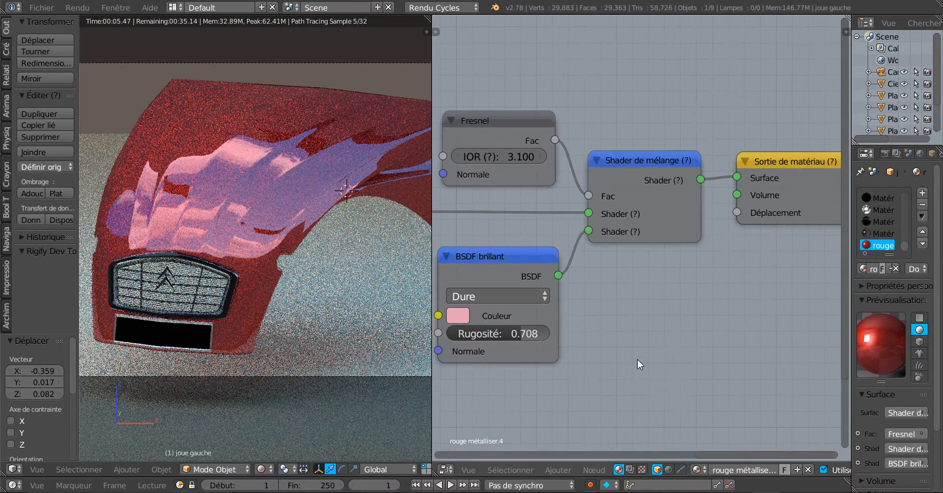
pyautogui.scroll(-2, 532, 385)
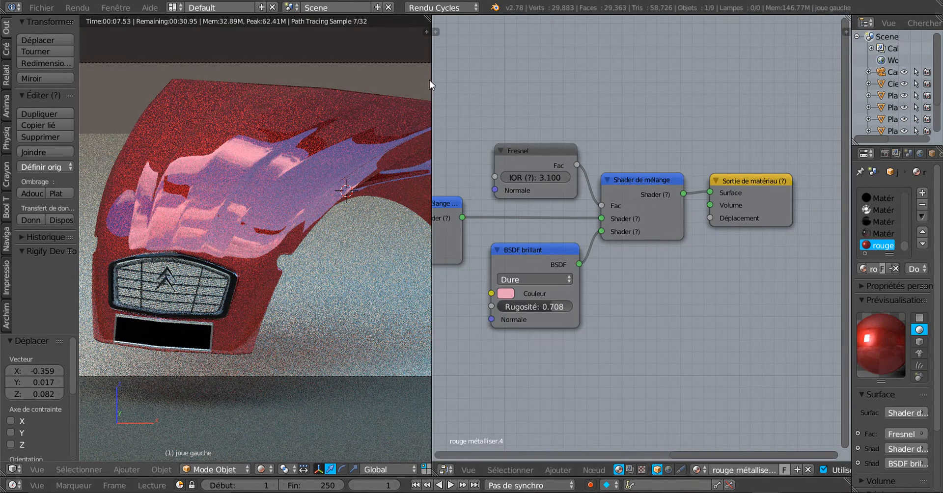
# - Enlarge the 3D view and examine the rendered car body together with the cloud sky plane and the ground around it
pyautogui.moveTo(432, 78); pyautogui.dragTo(632, 60)
pyautogui.scroll(-2, 455, 219)
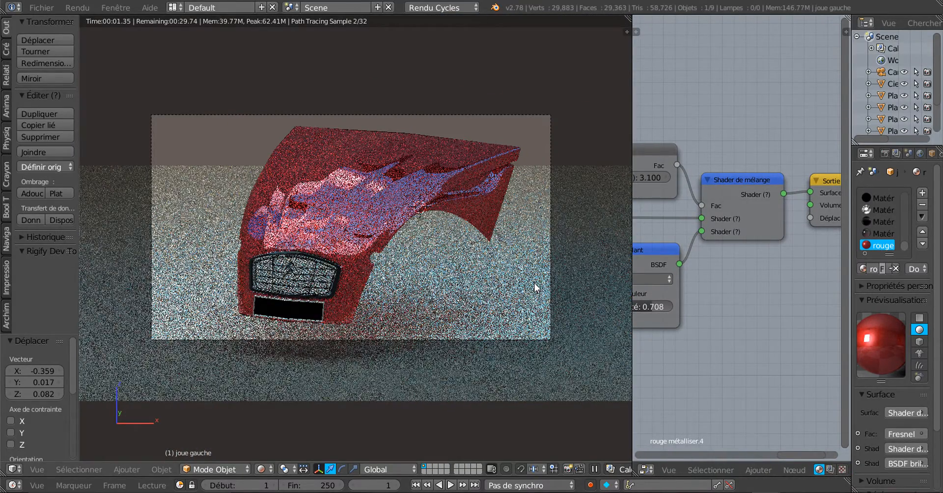
pyautogui.scroll(-2, 415, 145)
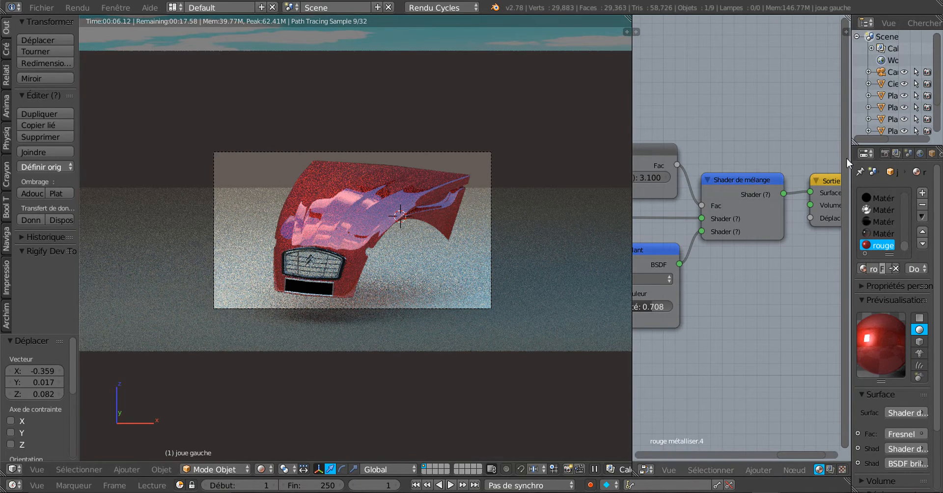
pyautogui.moveTo(851, 156); pyautogui.dragTo(726, 142)
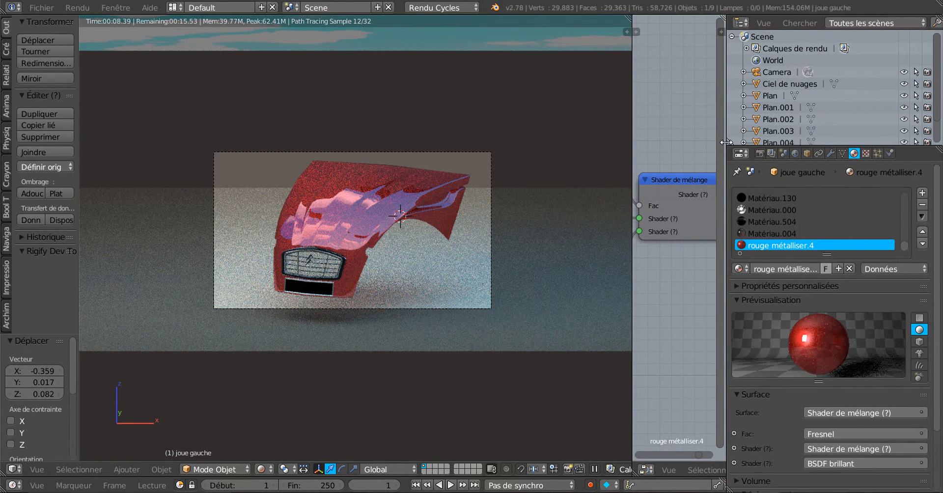
pyautogui.moveTo(546, 174); pyautogui.dragTo(512, 203, button='middle')
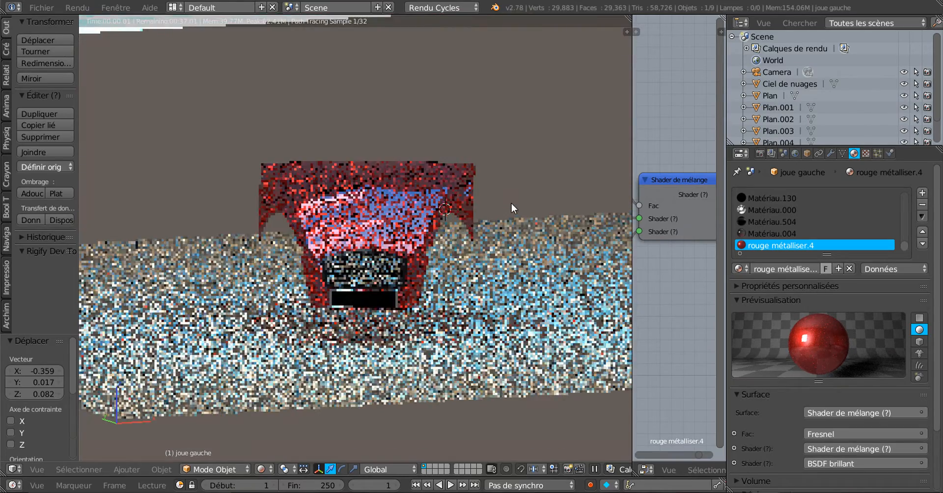
pyautogui.scroll(-3, 511, 202)
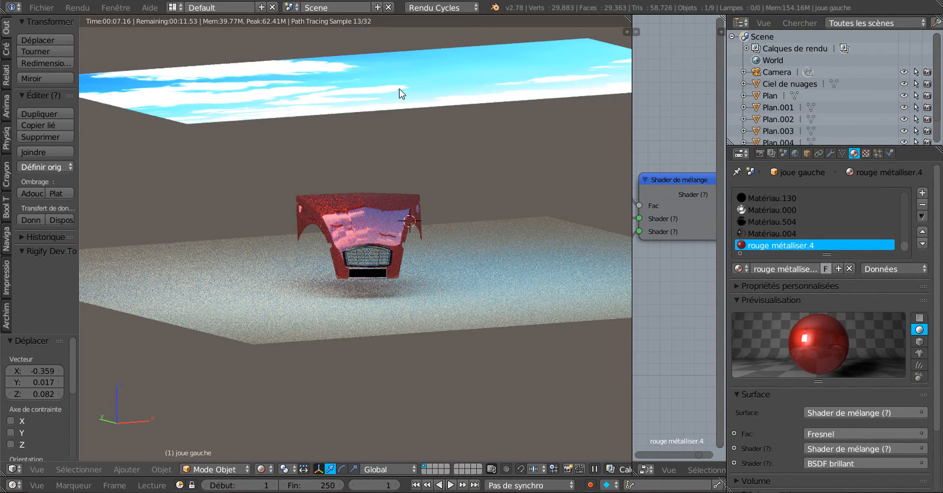
pyautogui.scroll(2, 415, 199)
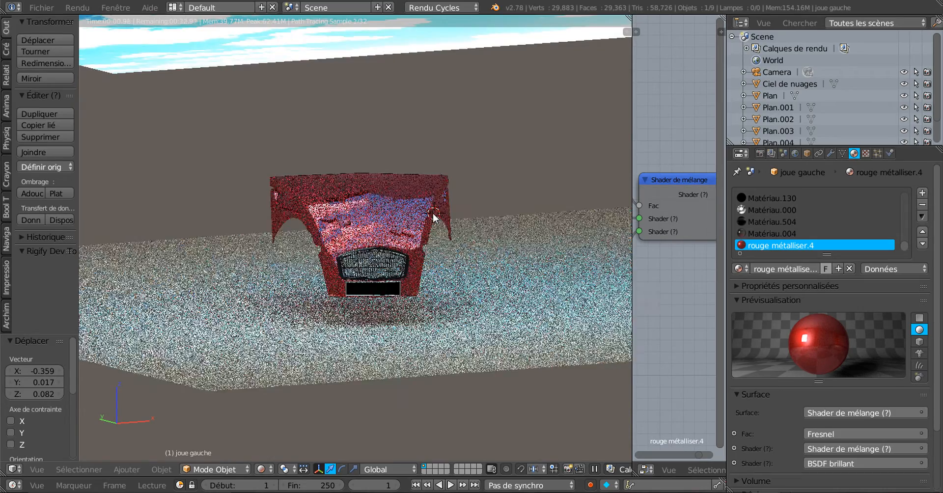
pyautogui.scroll(2, 432, 213)
pyautogui.scroll(1, 430, 211)
pyautogui.scroll(-3, 430, 211)
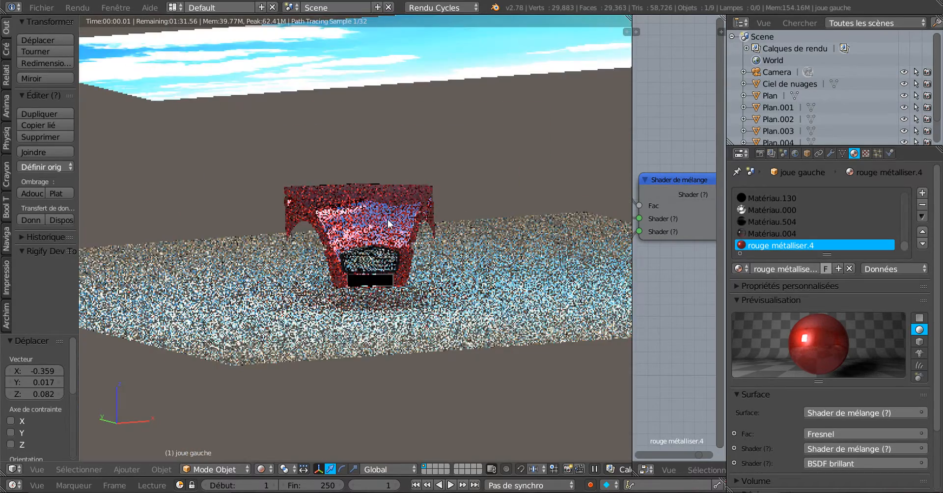
pyautogui.scroll(1, 464, 244)
pyautogui.scroll(4, 461, 244)
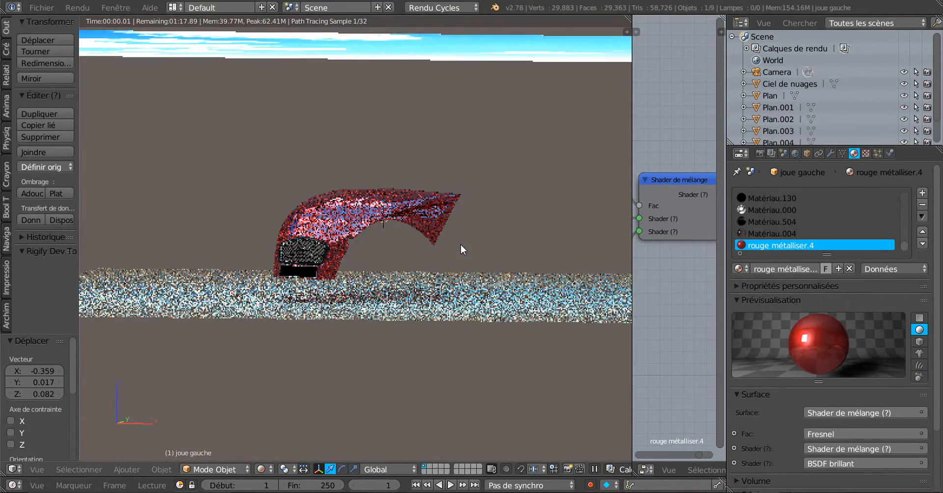
# - Examine the red metallic paint and its sky reflections close up on the hood, wheel arch and grille from the opposite front corner
pyautogui.moveTo(421, 231); pyautogui.dragTo(421, 231, button='middle')
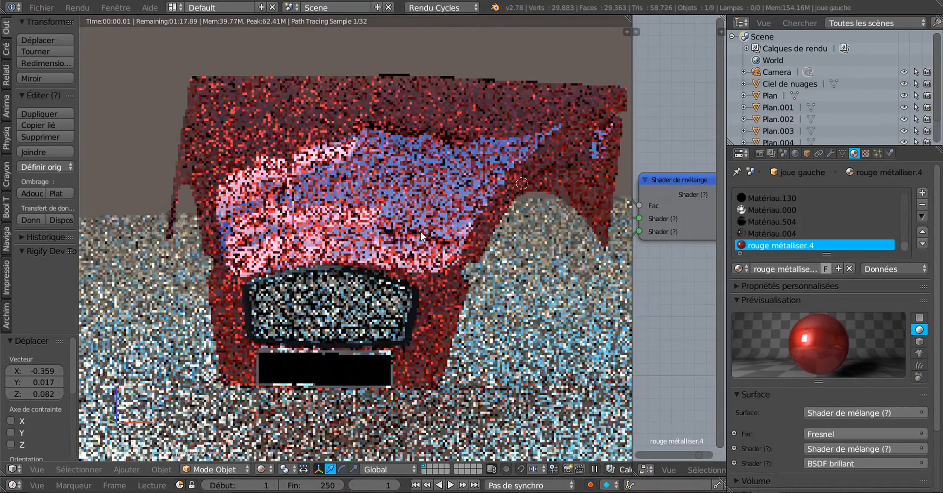
pyautogui.moveTo(322, 234); pyautogui.dragTo(390, 242, button='middle')
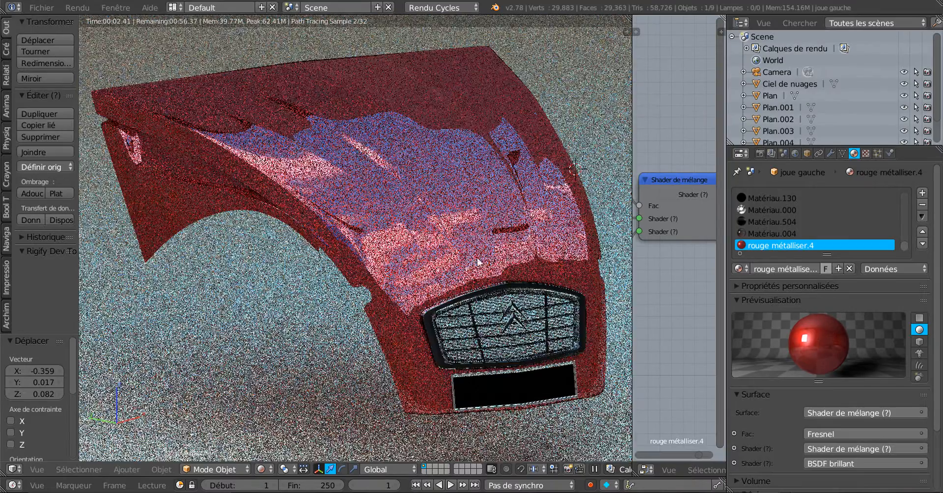
pyautogui.scroll(2, 430, 277)
pyautogui.scroll(2, 430, 276)
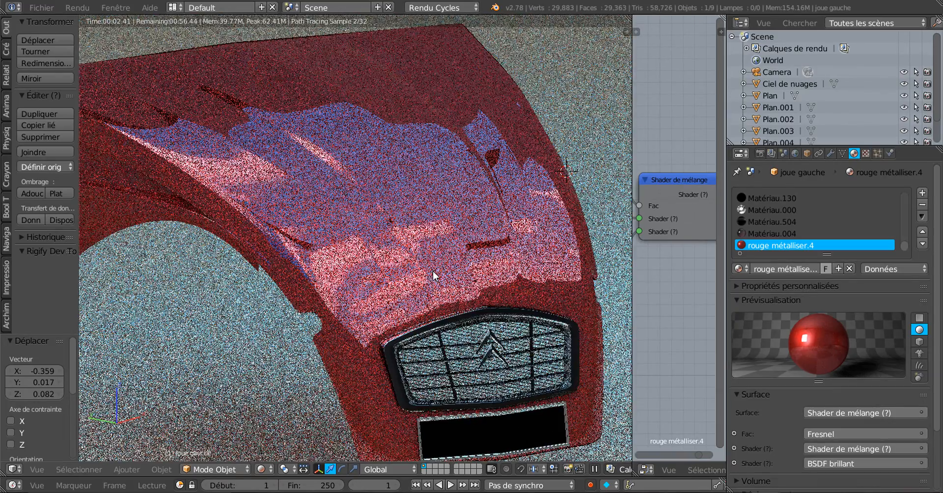
pyautogui.scroll(-3, 433, 273)
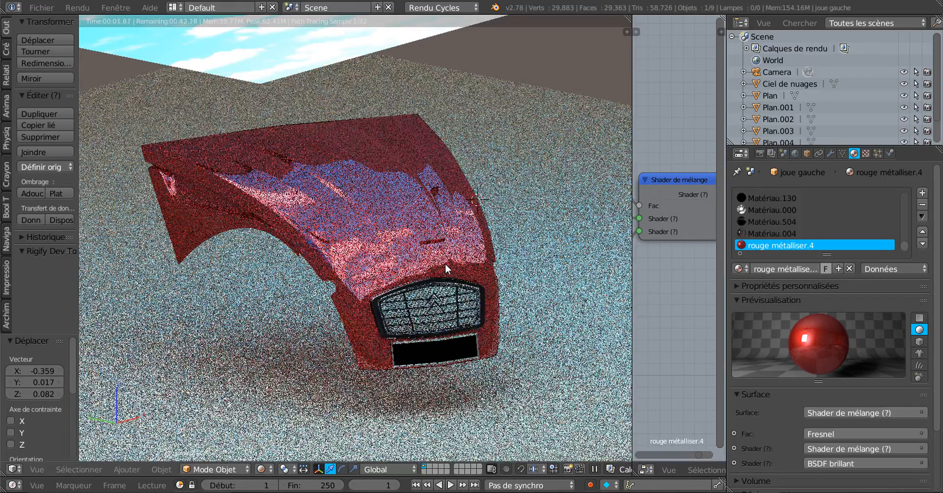
pyautogui.scroll(-2, 445, 263)
pyautogui.moveTo(456, 309); pyautogui.dragTo(403, 307, button='middle')
pyautogui.scroll(4, 402, 305)
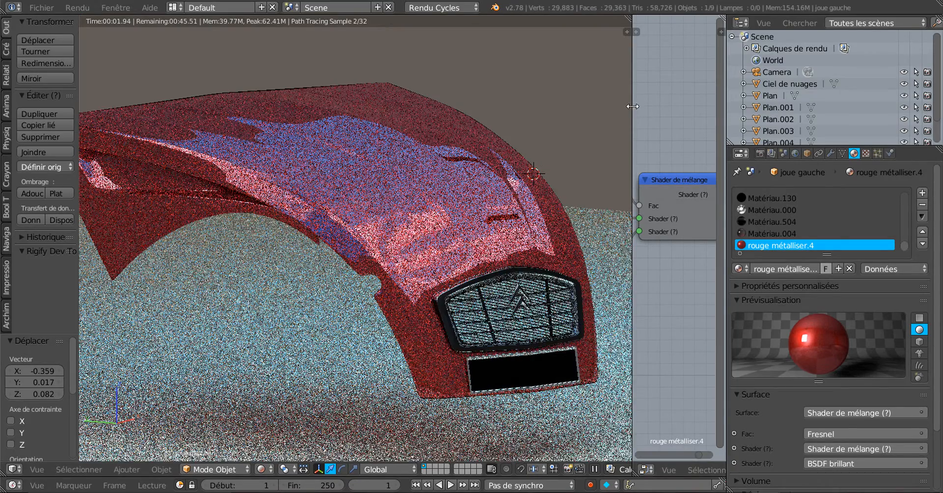
# - Widen the node editor and show the complete node tree of the rouge métalliser.4 material, from the RGB node to the material output
pyautogui.moveTo(634, 111); pyautogui.dragTo(393, 112)
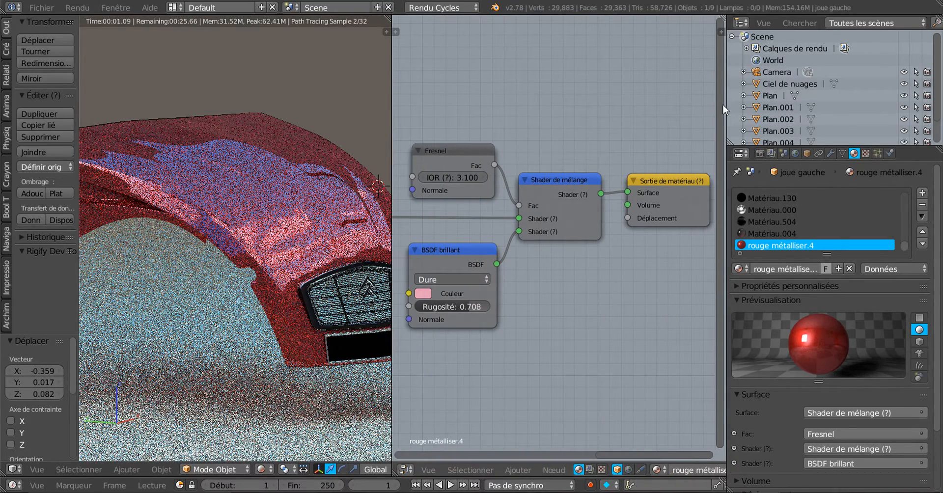
pyautogui.moveTo(726, 100); pyautogui.dragTo(818, 101)
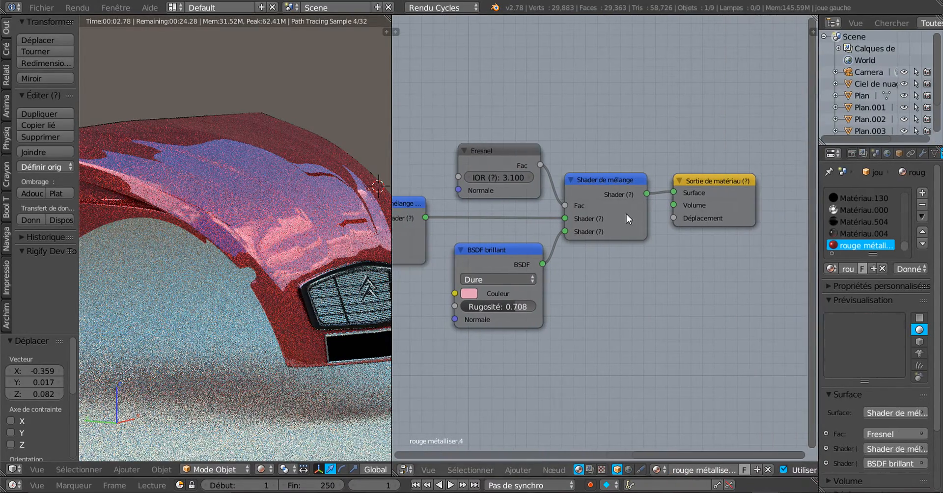
pyautogui.scroll(-2, 626, 214)
pyautogui.scroll(-4, 606, 249)
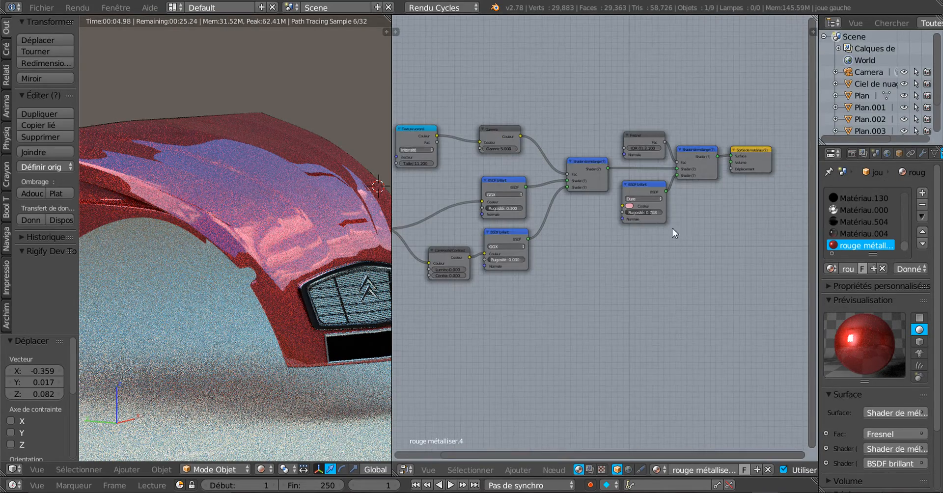
pyautogui.moveTo(614, 257); pyautogui.dragTo(652, 267, button='middle')
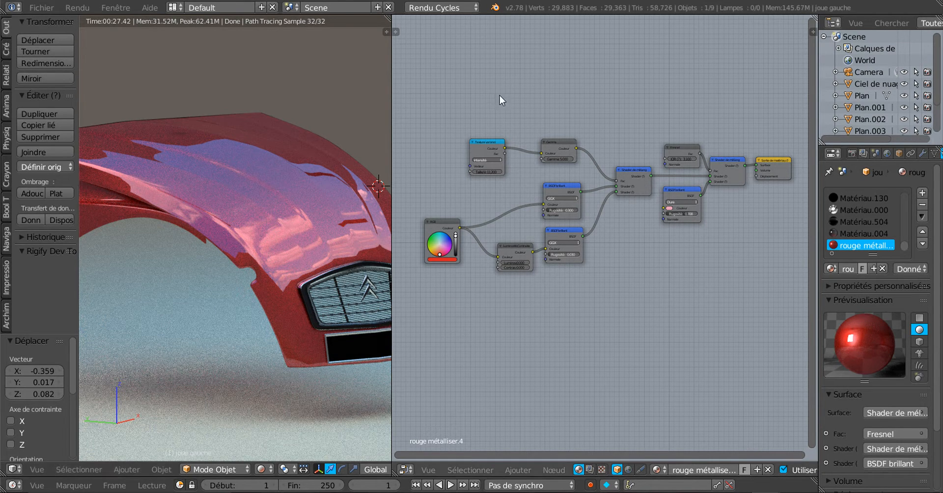
# - Examine the hood's reflections from the front and the grille-side three-quarter angle in a widened 3D view
pyautogui.moveTo(347, 314); pyautogui.dragTo(347, 313, button='middle')
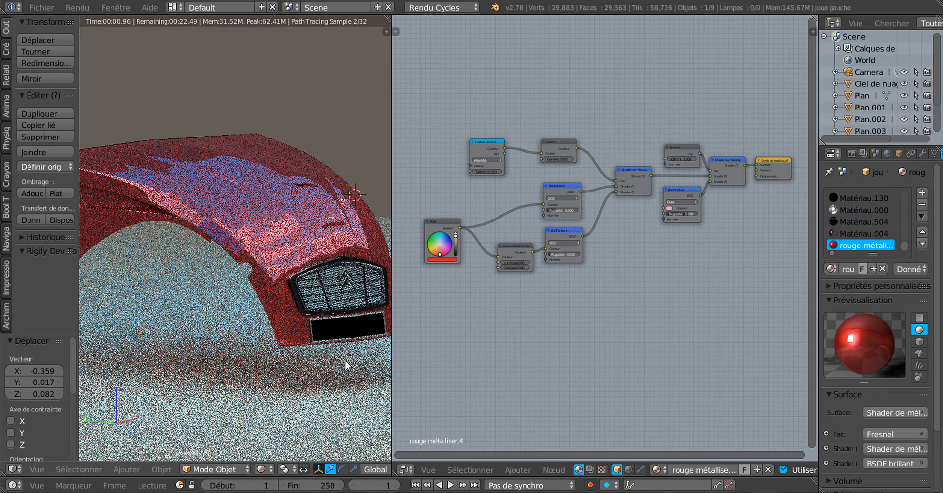
pyautogui.moveTo(353, 360); pyautogui.dragTo(281, 376, button='middle')
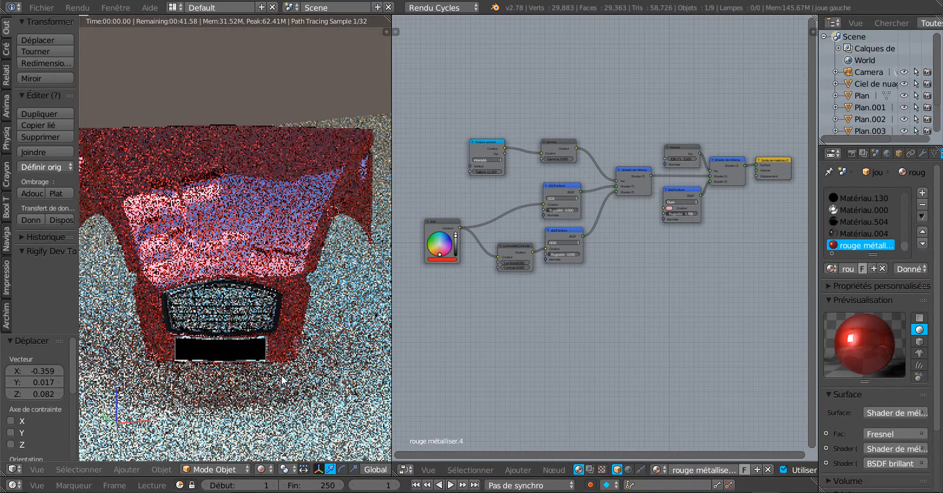
pyautogui.moveTo(355, 361); pyautogui.dragTo(327, 365, button='middle')
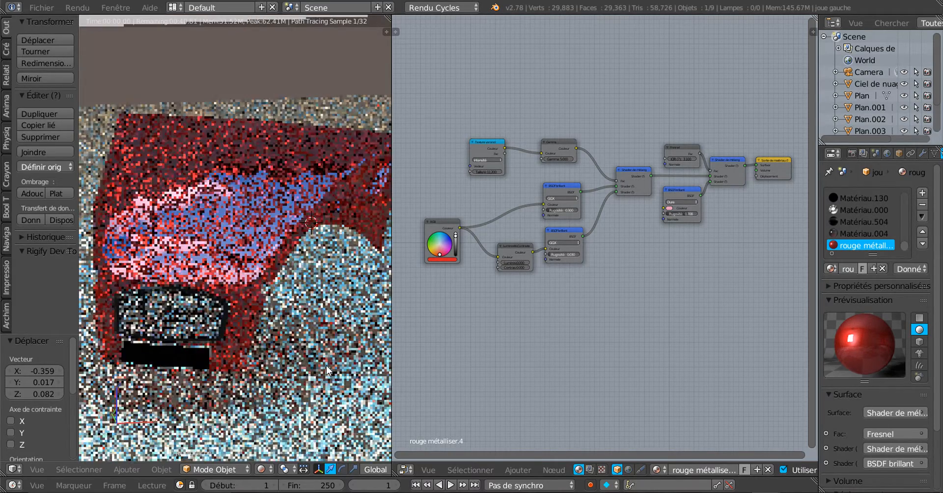
pyautogui.moveTo(392, 54); pyautogui.dragTo(524, 52)
pyautogui.scroll(3, 369, 338)
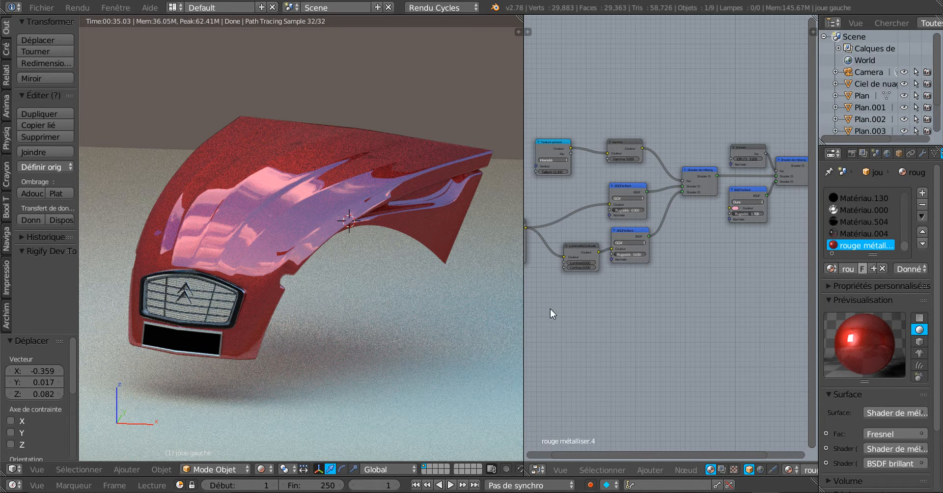
# - Give the node editor more room and frame the RGB, Voronoi, gamma and two GGX glossy nodes of the paint
pyautogui.scroll(2, 569, 315)
pyautogui.scroll(-2, 568, 317)
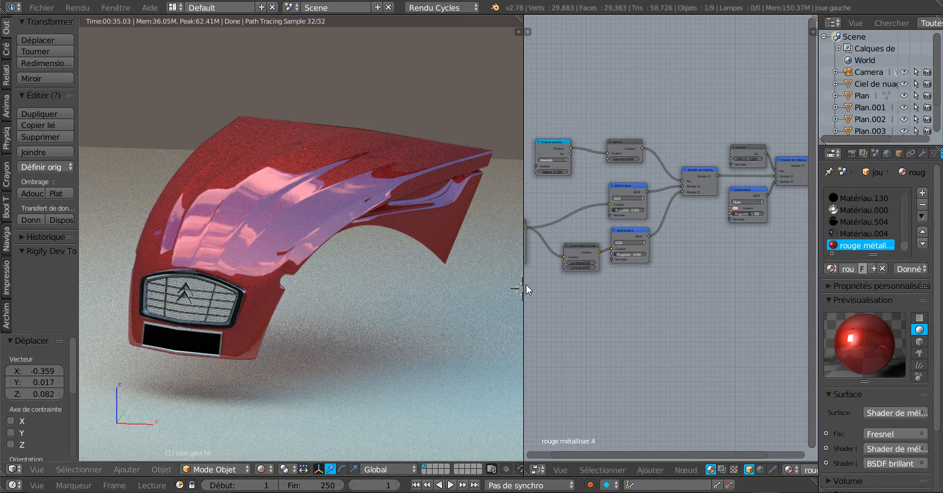
pyautogui.moveTo(522, 288); pyautogui.dragTo(477, 288)
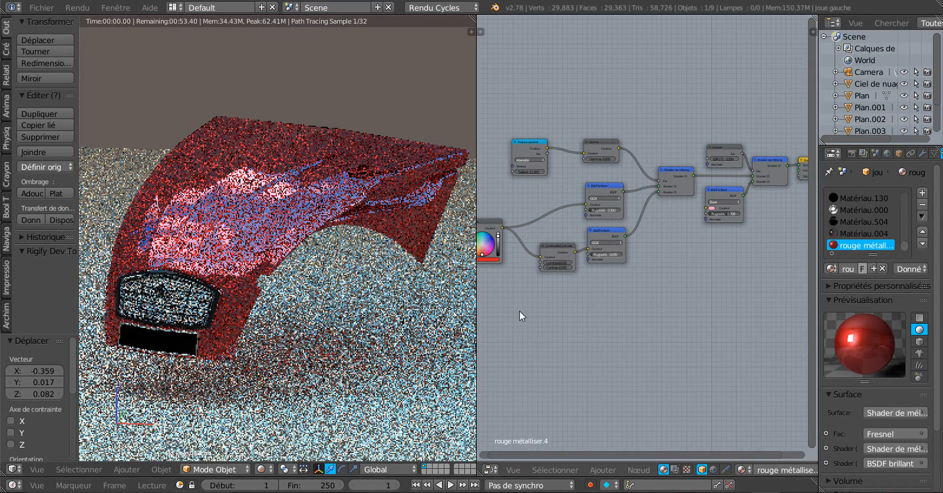
pyautogui.moveTo(533, 314); pyautogui.dragTo(630, 305, button='middle')
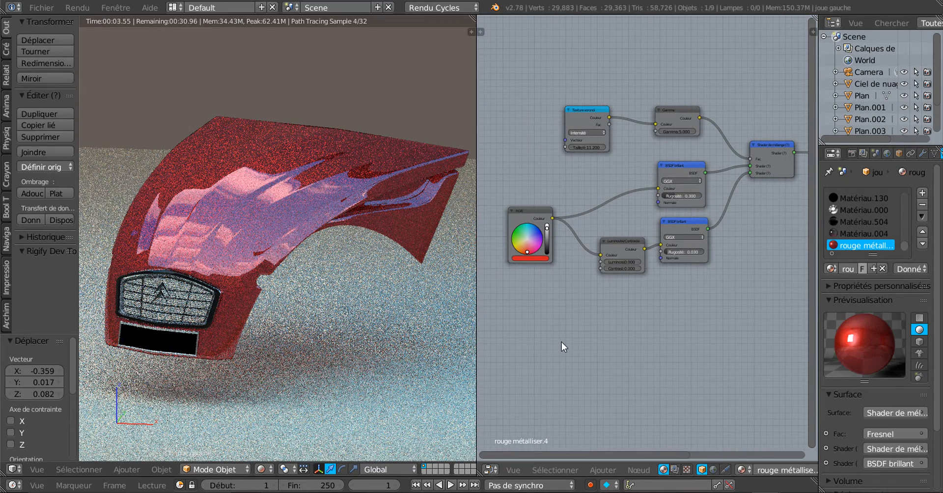